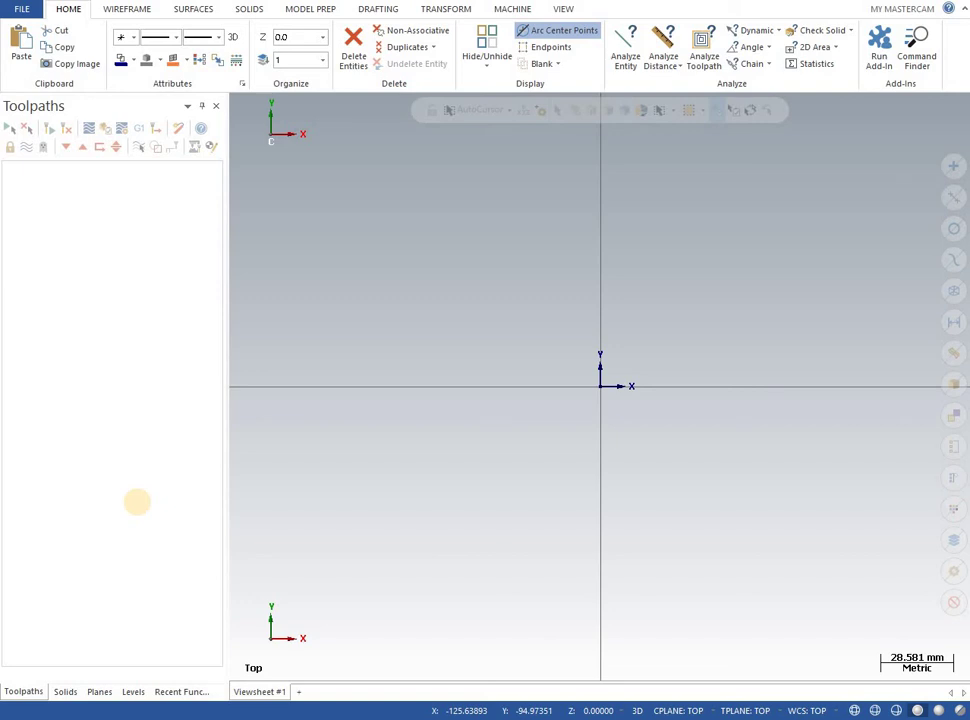
# Draw the shaft's base line from the origin along the X axis with length 117.
pyautogui.click(116, 10)
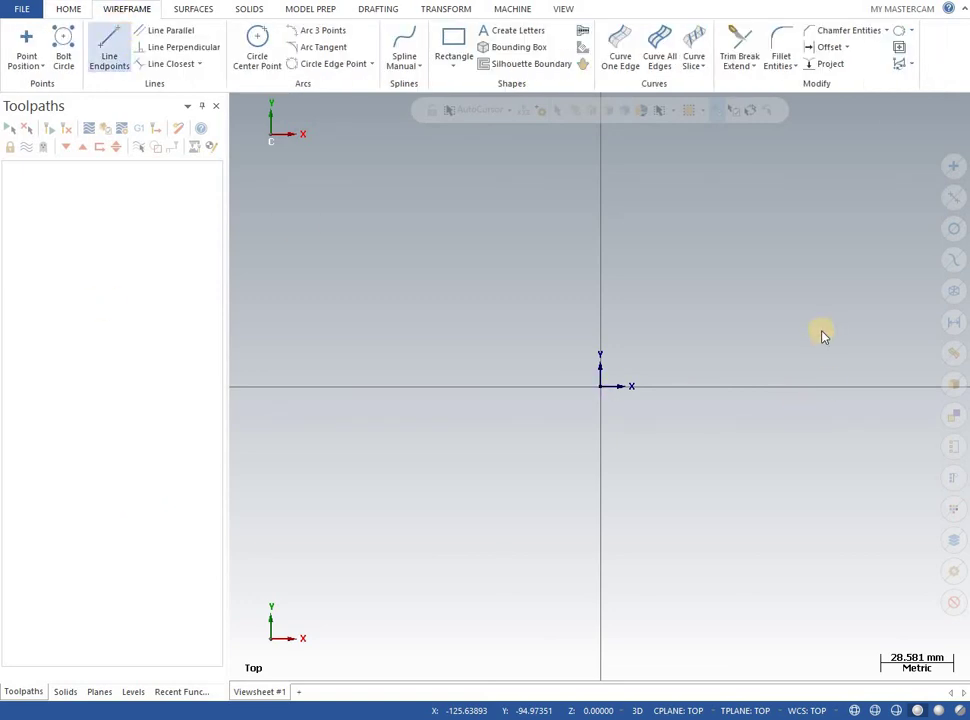
pyautogui.moveTo(762, 327); pyautogui.dragTo(426, 356, button='middle')
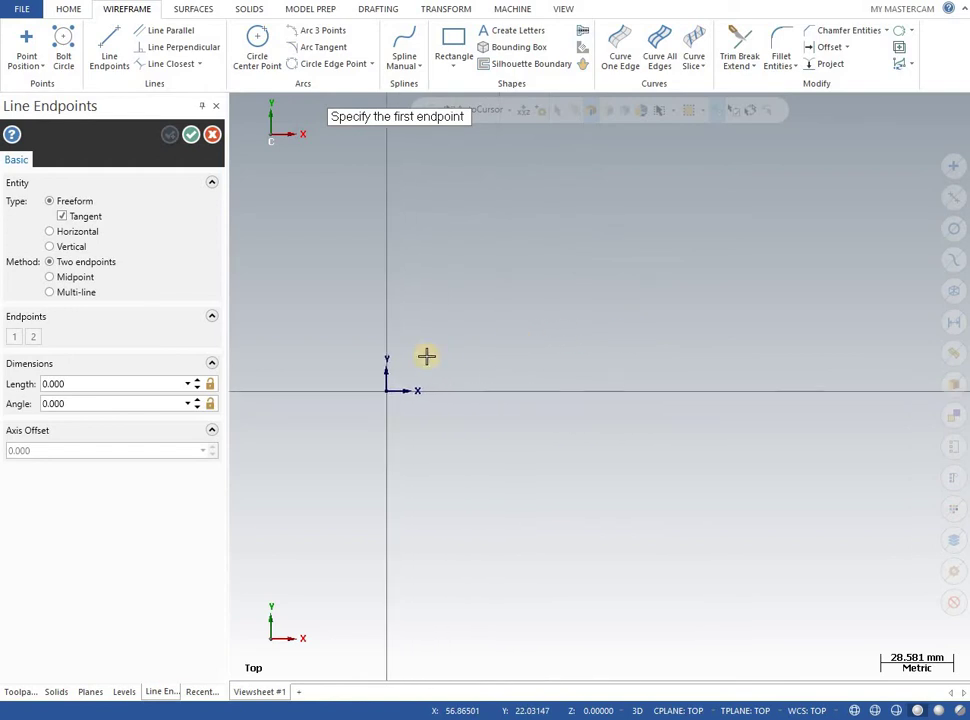
pyautogui.click(388, 392)
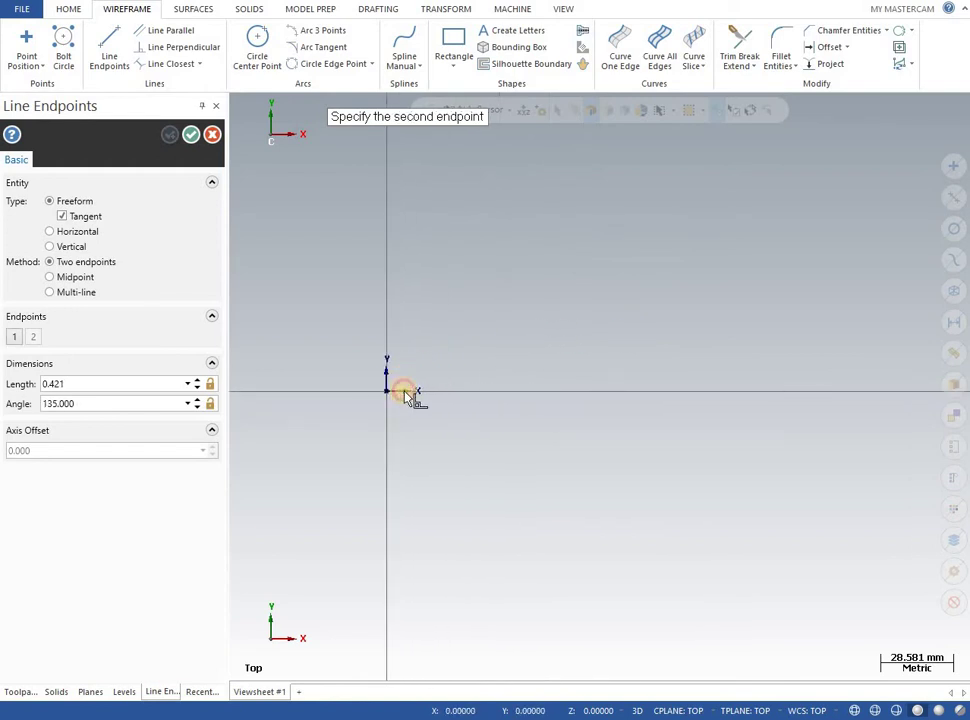
pyautogui.click(688, 392)
pyautogui.doubleClick(100, 384)
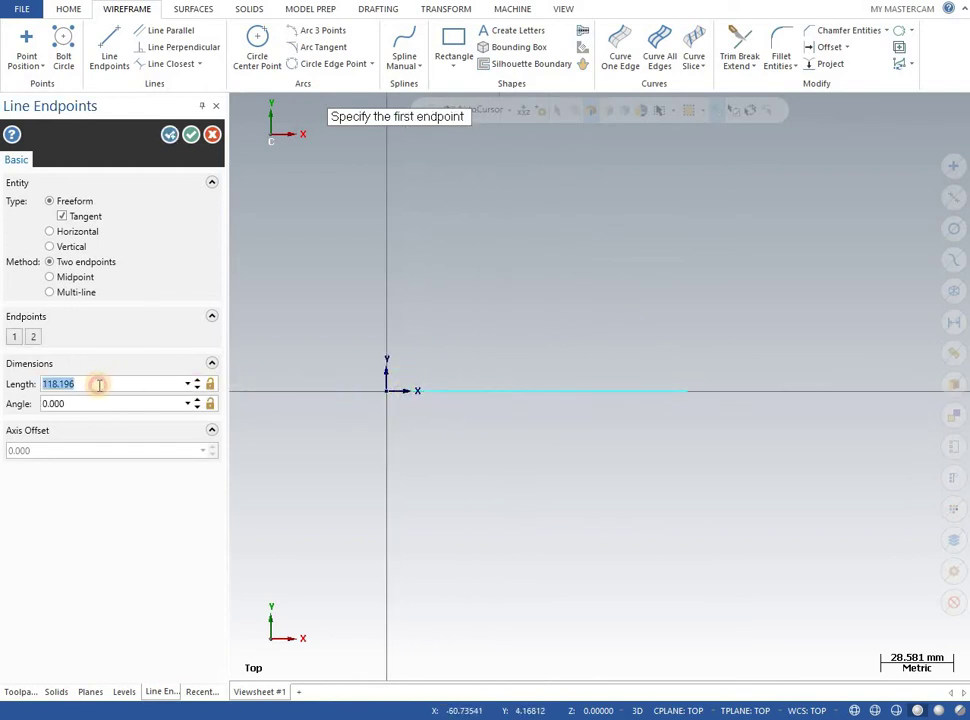
pyautogui.write('117')
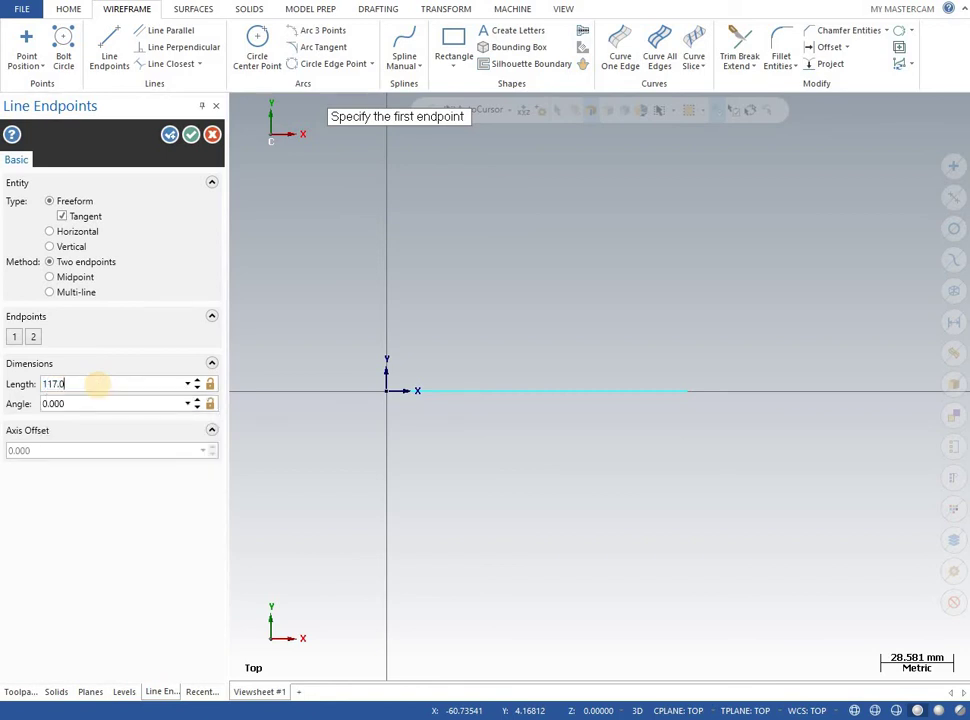
pyautogui.press('Return')
# Finish the line, fit the view to it and zoom out slightly to frame it.
pyautogui.click(168, 134)
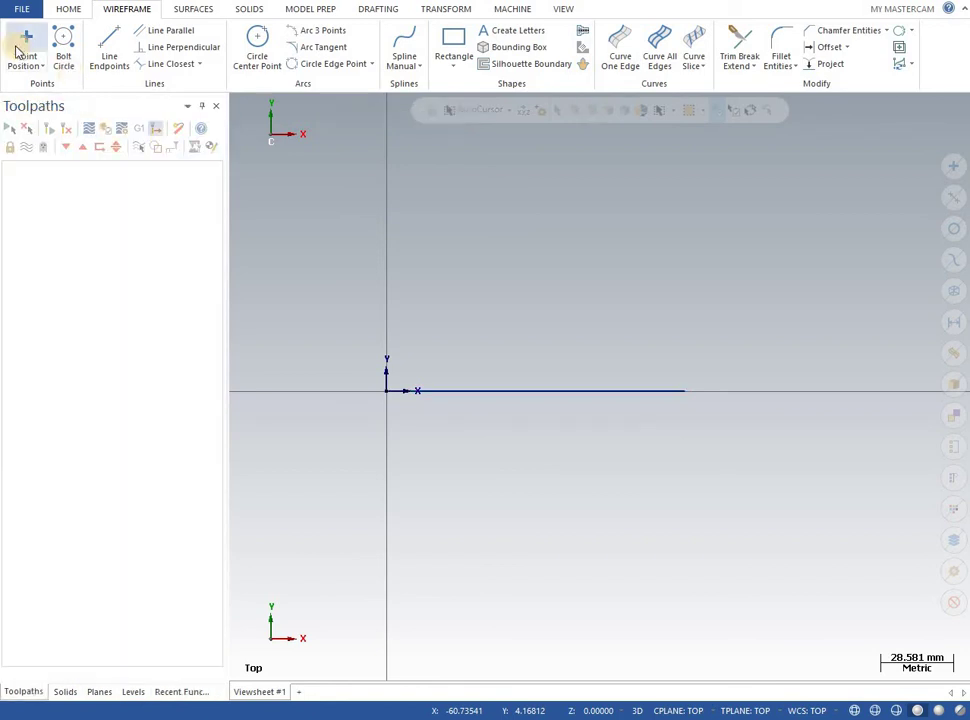
pyautogui.click(568, 10)
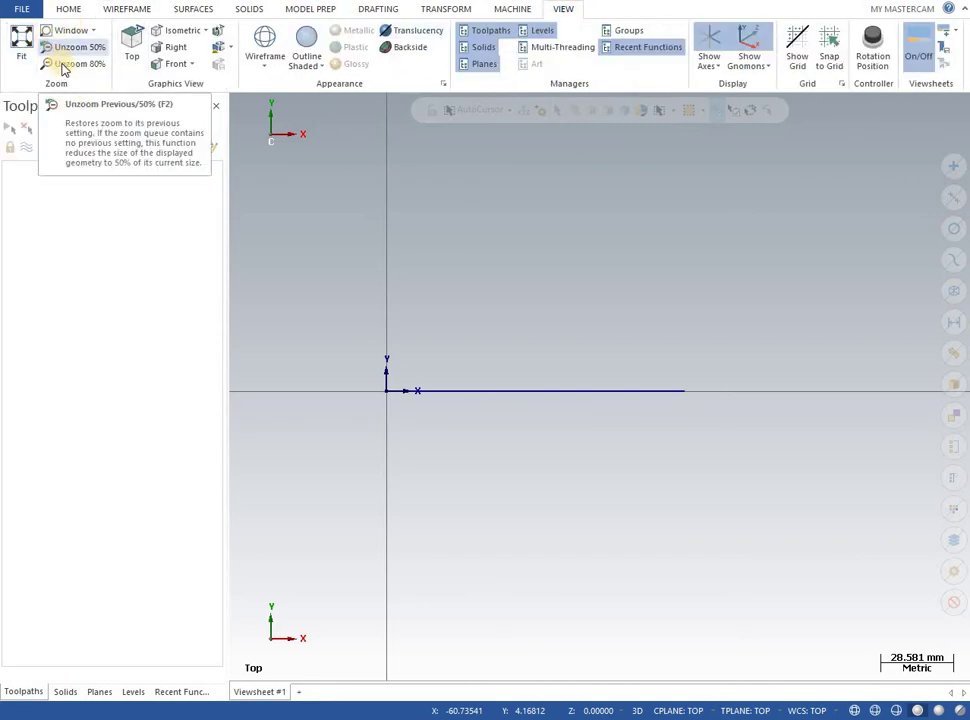
pyautogui.click(27, 42)
pyautogui.click(70, 62)
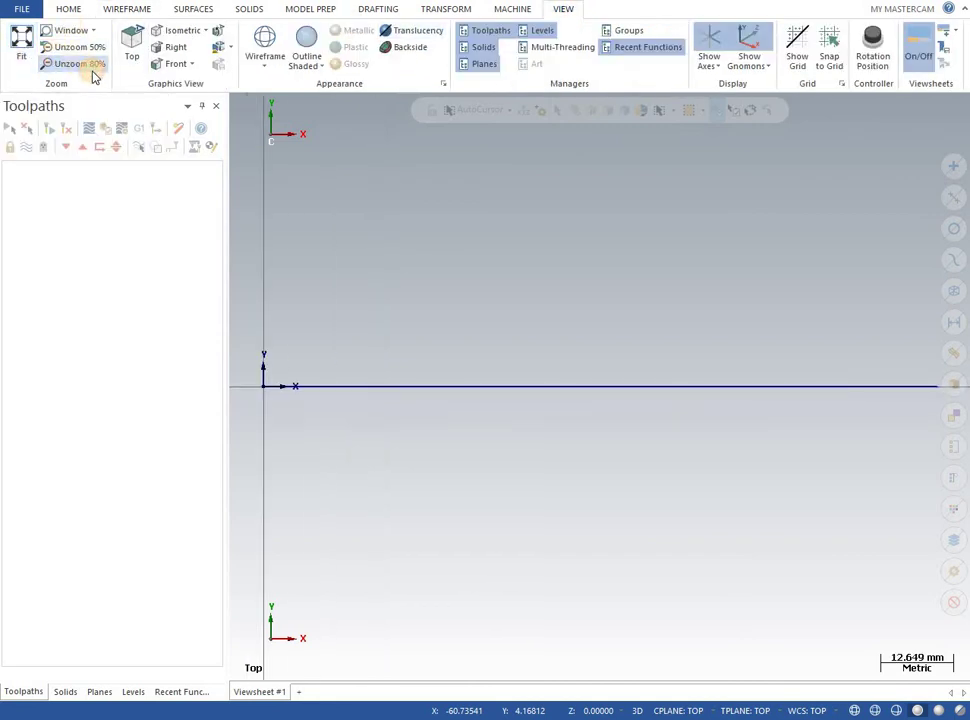
# Draw a 20 mm vertical line straight up from the origin.
pyautogui.click(127, 9)
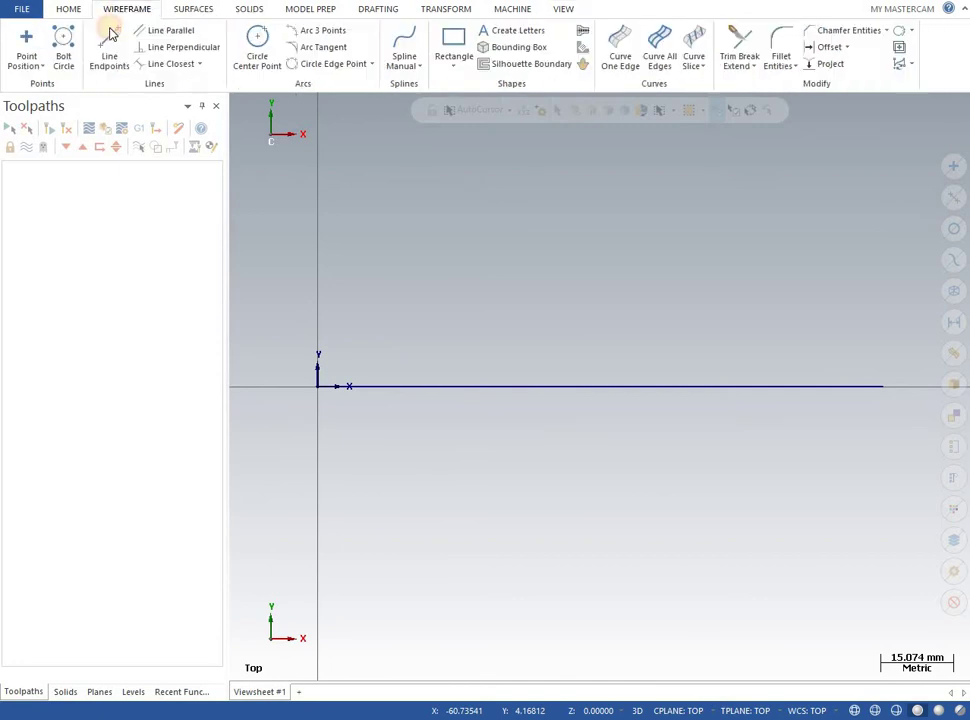
pyautogui.click(109, 45)
pyautogui.click(318, 386)
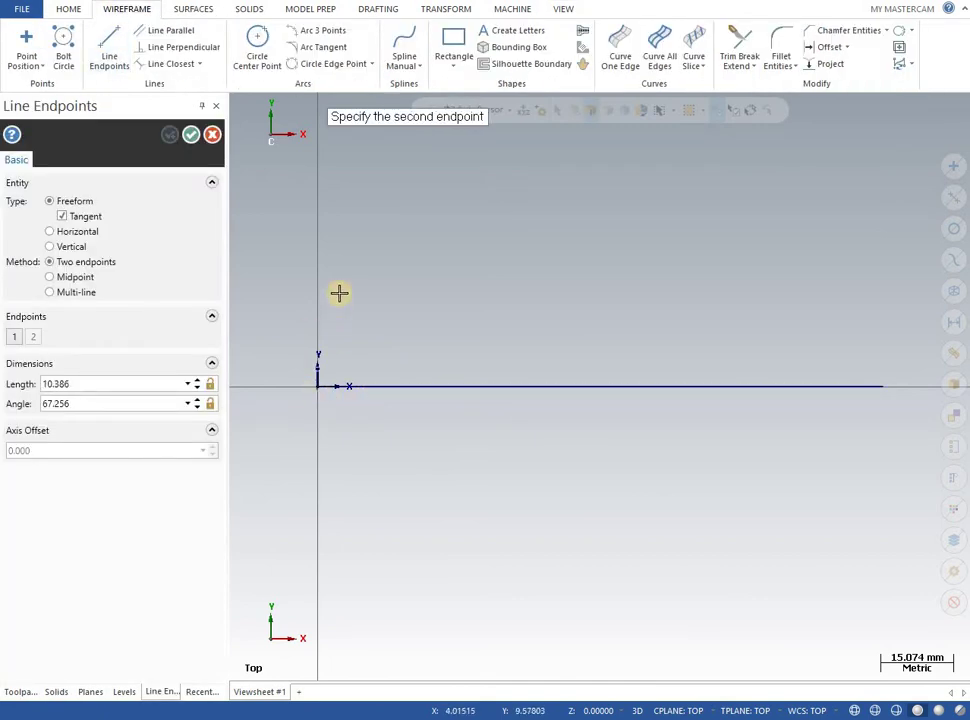
pyautogui.click(318, 260)
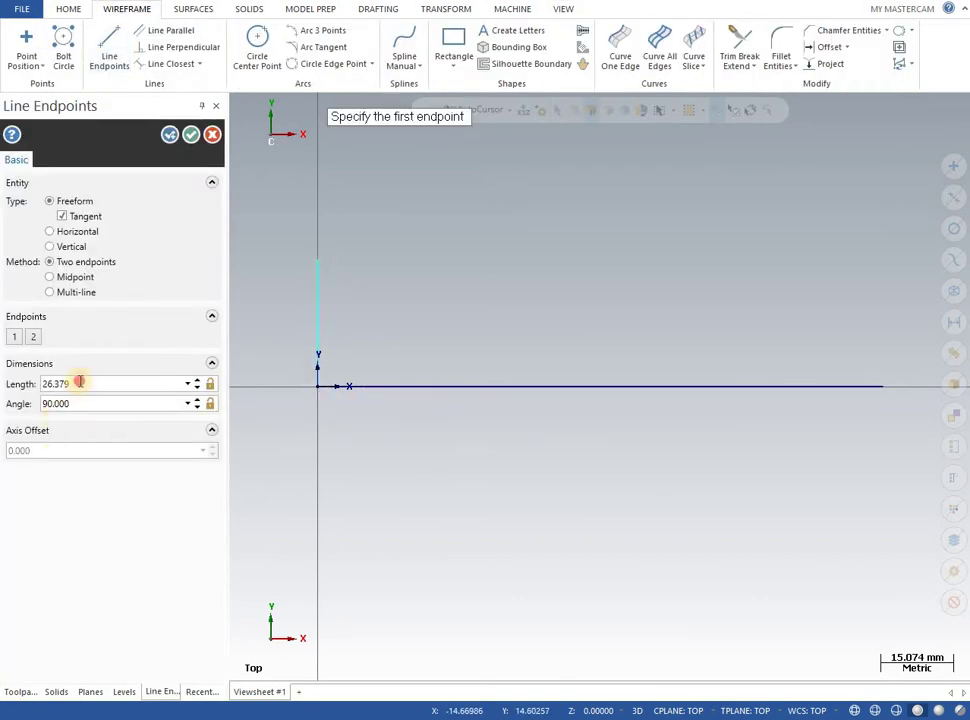
pyautogui.write('20')
pyautogui.press('Return')
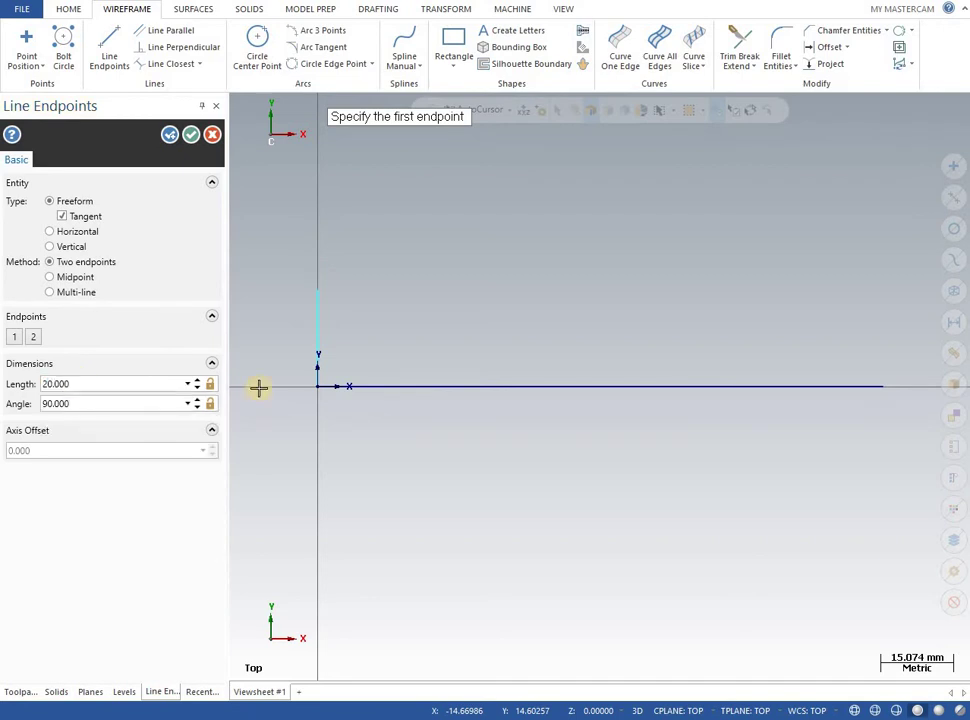
# Draw a 40 mm horizontal line from the top of the vertical line.
pyautogui.click(319, 291)
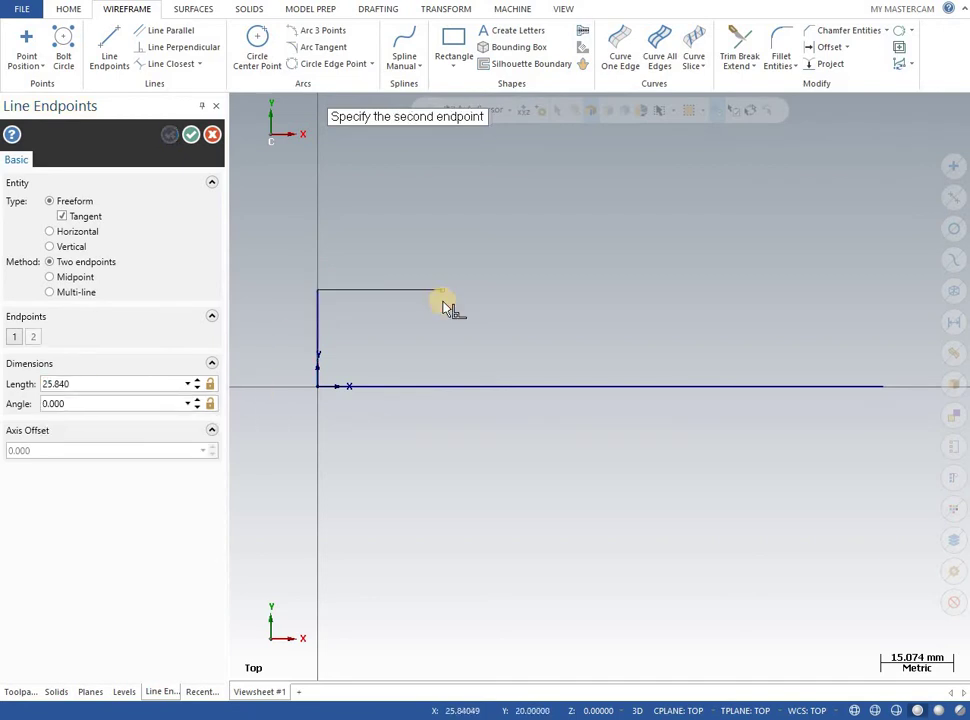
pyautogui.click(445, 304)
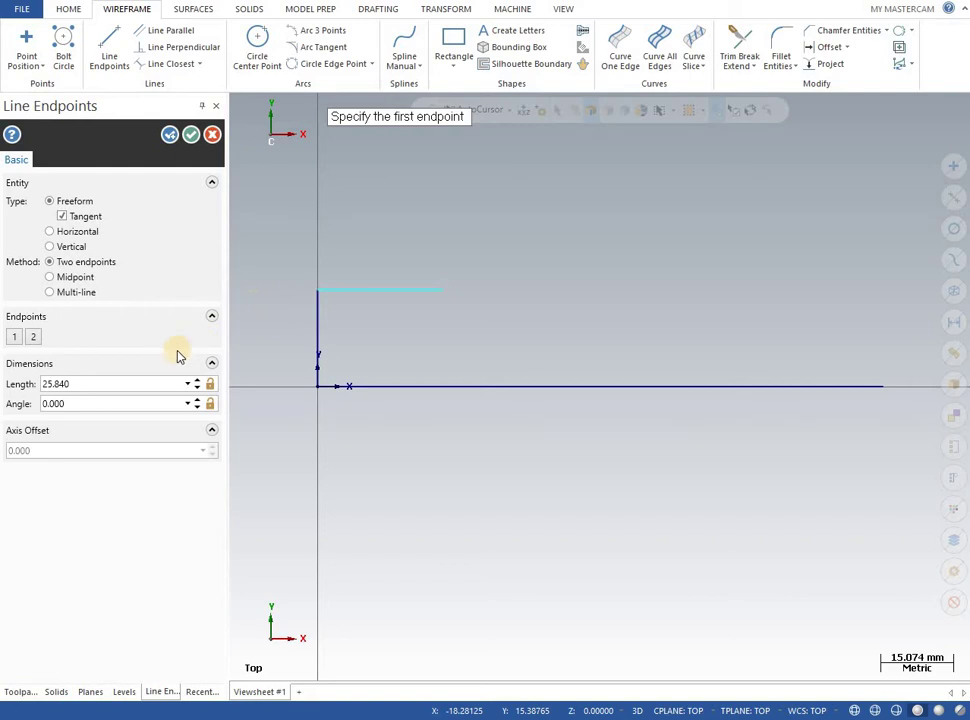
pyautogui.click(98, 388)
pyautogui.write('40')
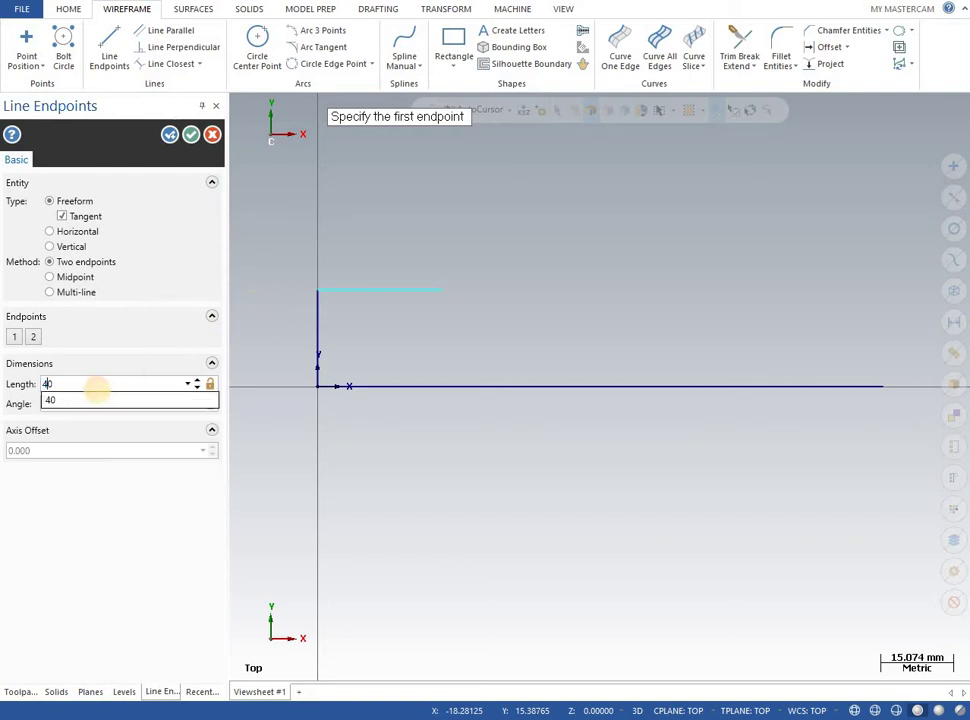
pyautogui.press('Return')
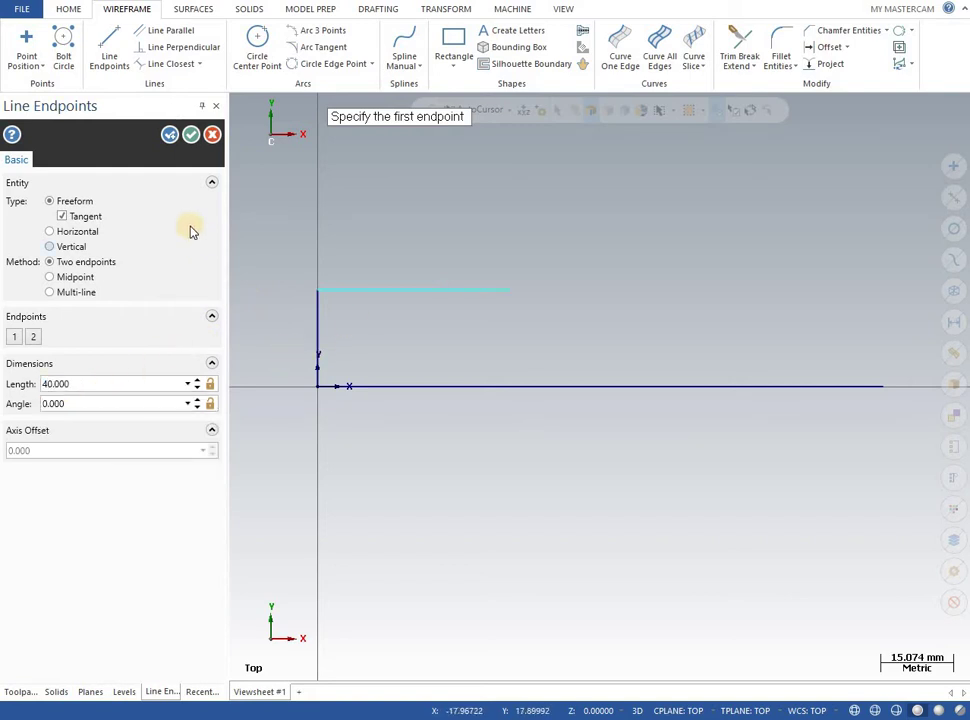
pyautogui.click(170, 134)
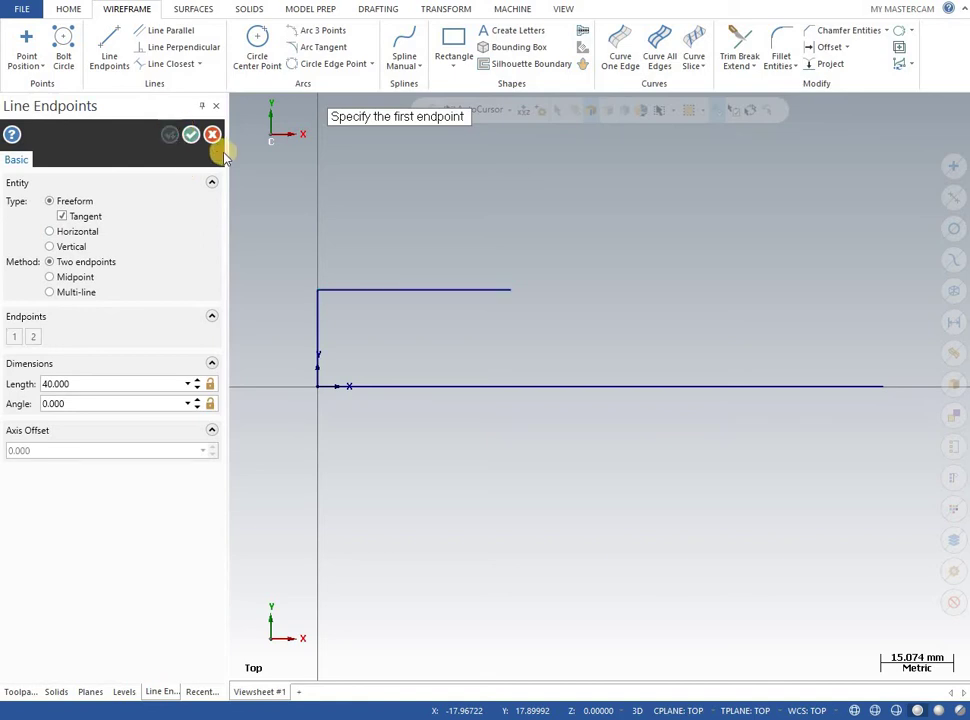
# Draw a 10 mm line downward from the end of the top line.
pyautogui.click(516, 292)
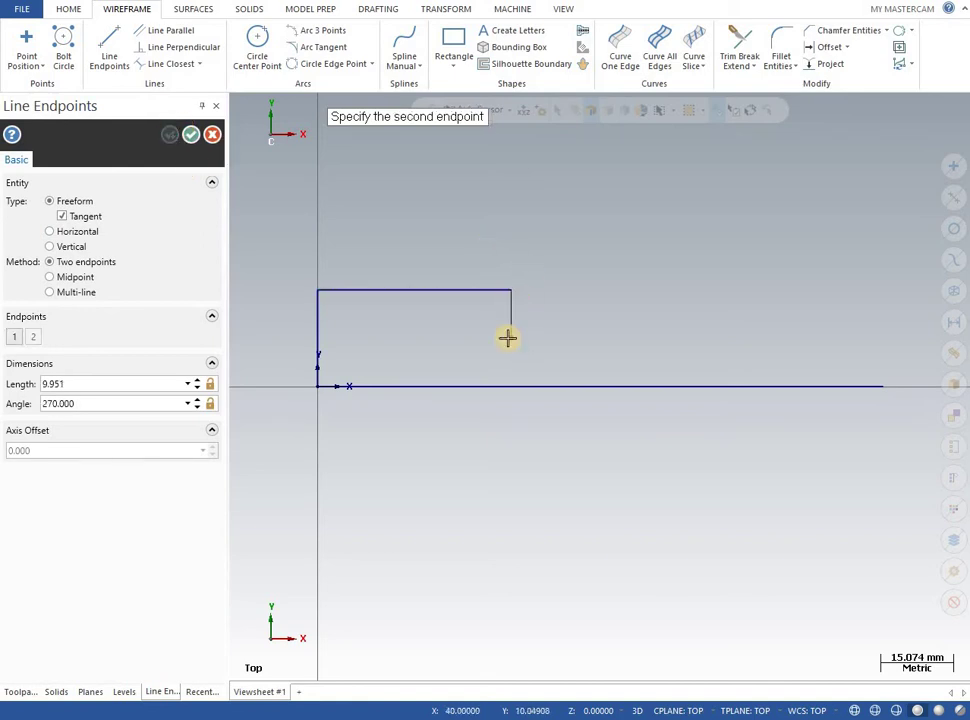
pyautogui.click(507, 338)
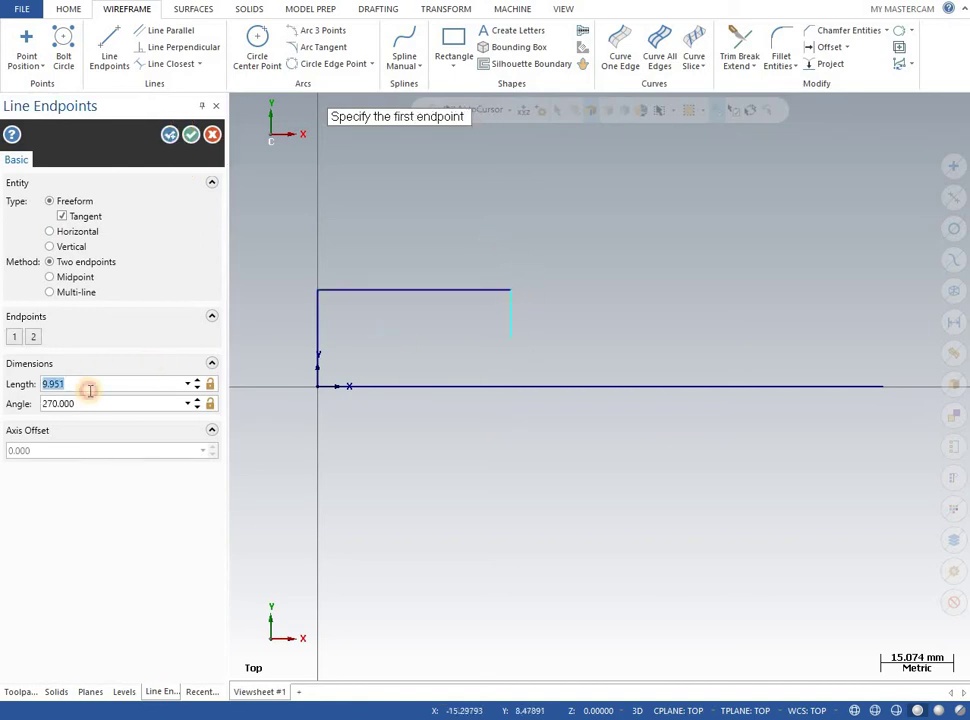
pyautogui.write('1')
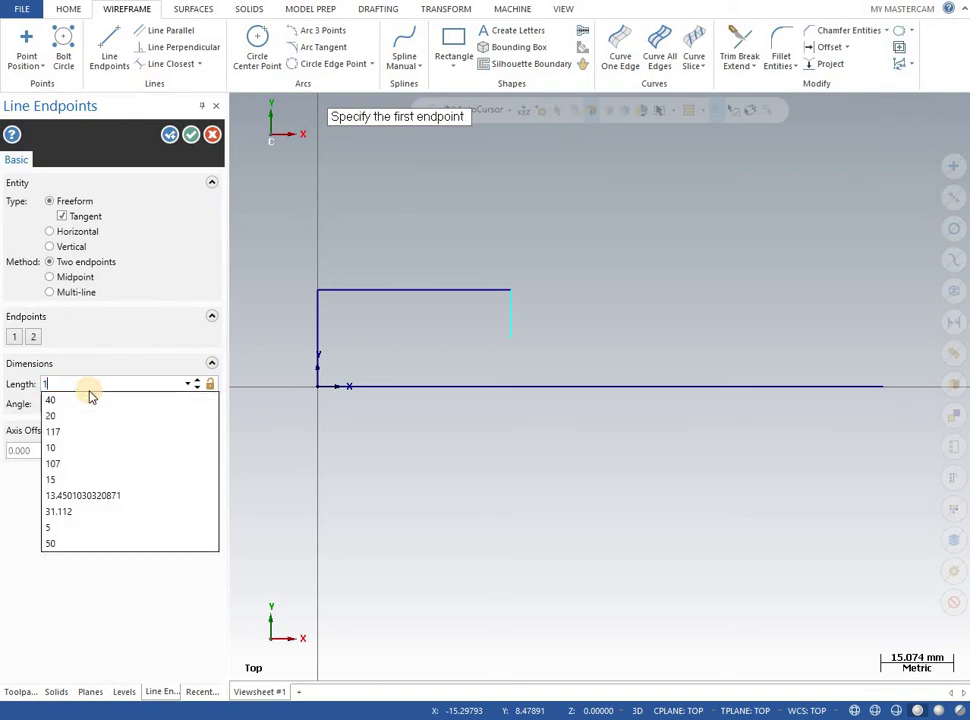
pyautogui.write('0')
pyautogui.press('Return')
pyautogui.write('0')
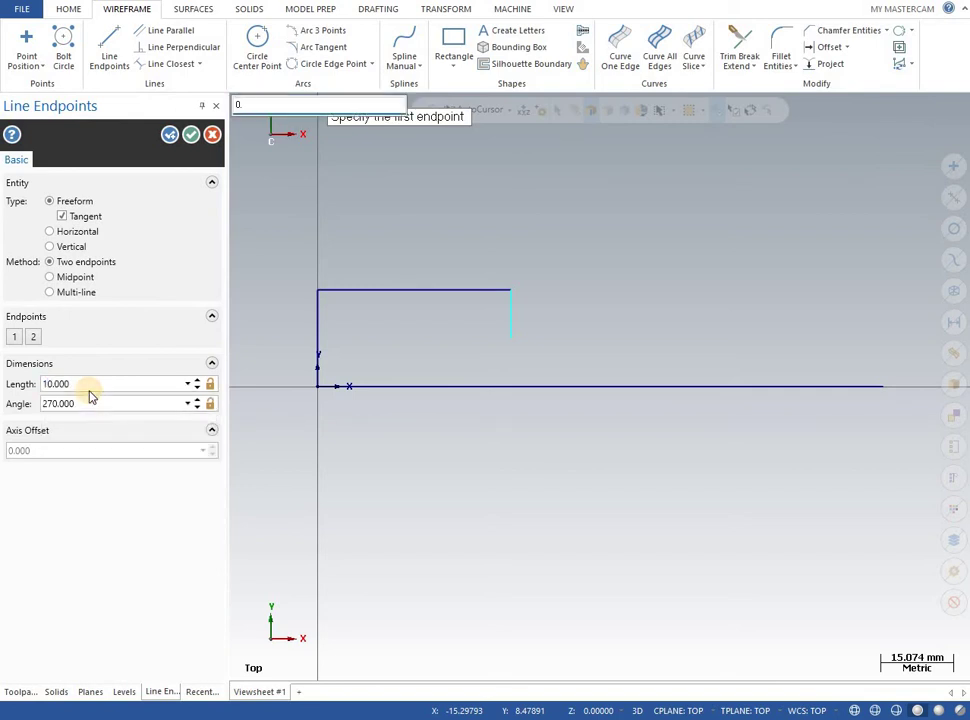
pyautogui.write('.')
# Draw a 15 mm horizontal groove floor from the bottom of the step.
pyautogui.click(170, 134)
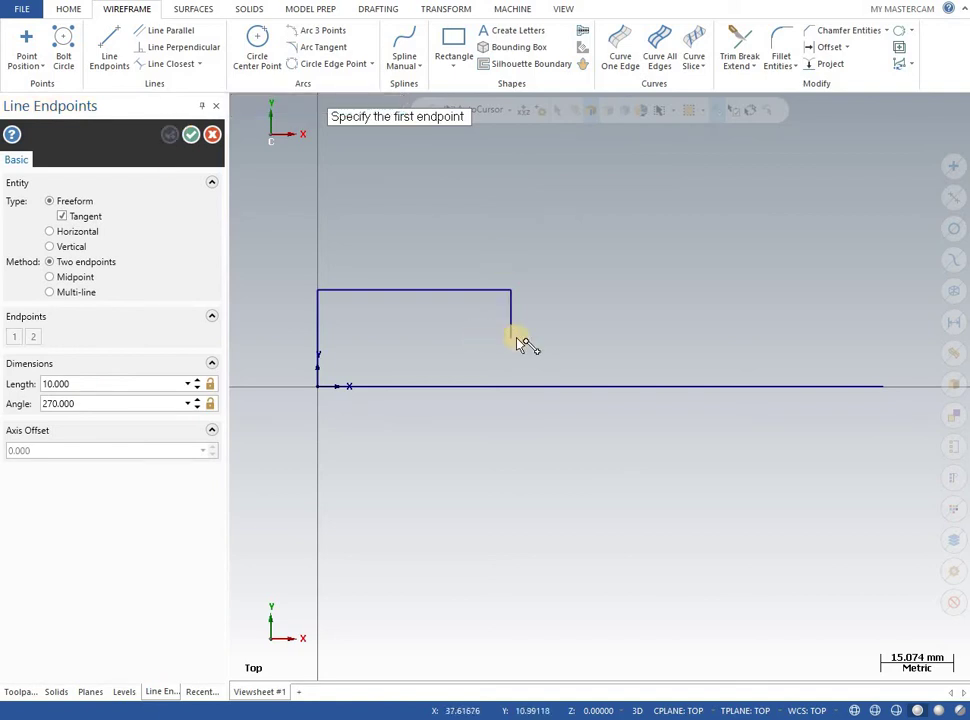
pyautogui.click(545, 337)
pyautogui.click(558, 338)
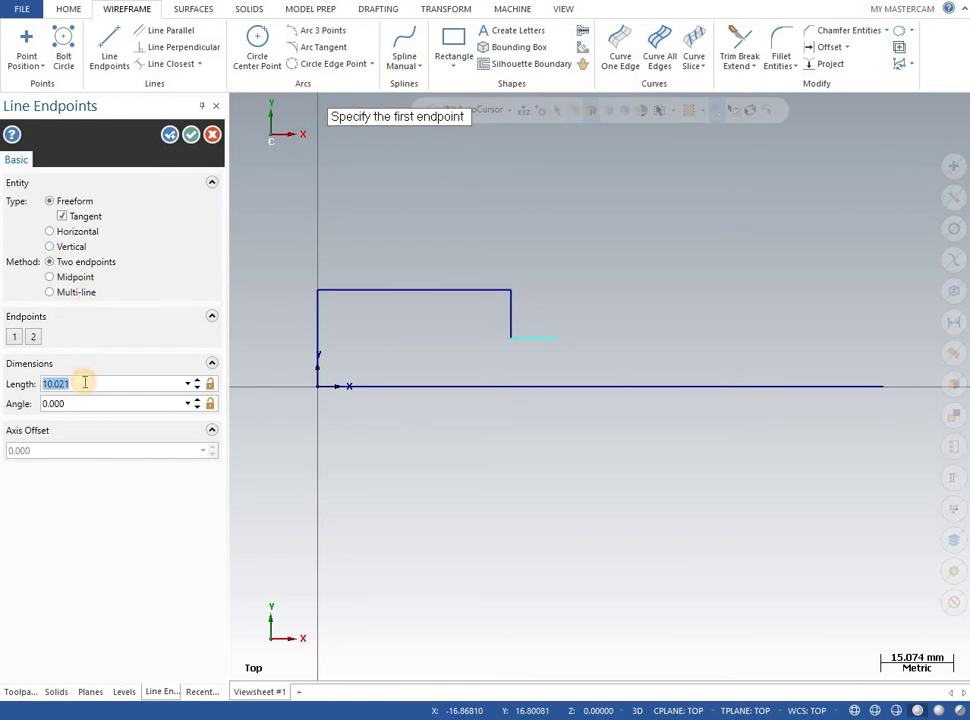
pyautogui.write('15')
pyautogui.press('Return')
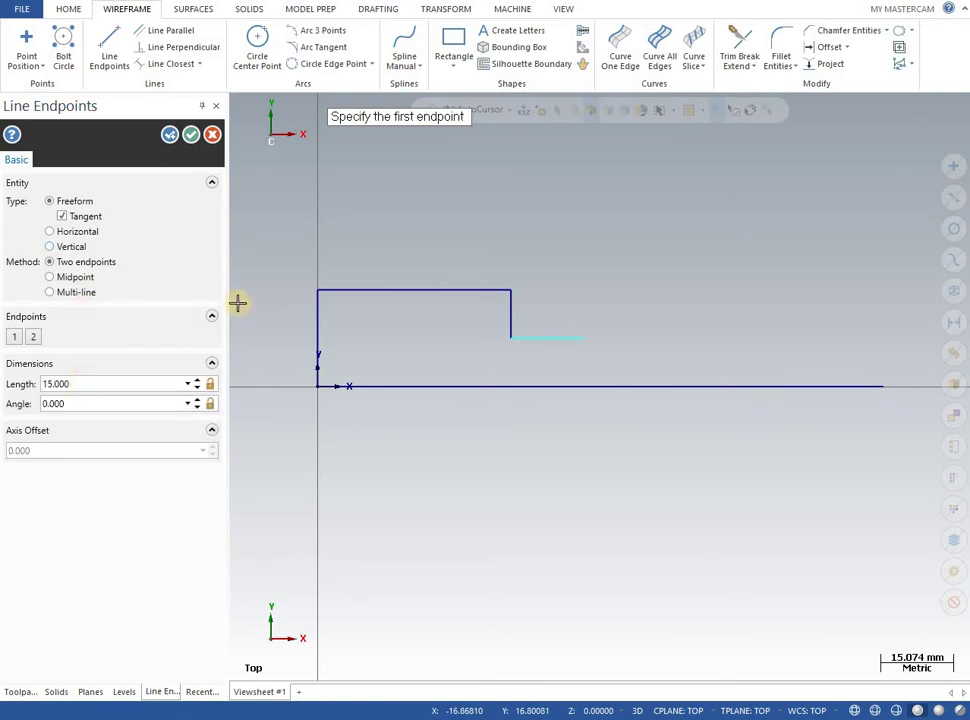
# Draw a 10 mm vertical line rising from the groove floor's end.
pyautogui.click(583, 337)
pyautogui.click(584, 281)
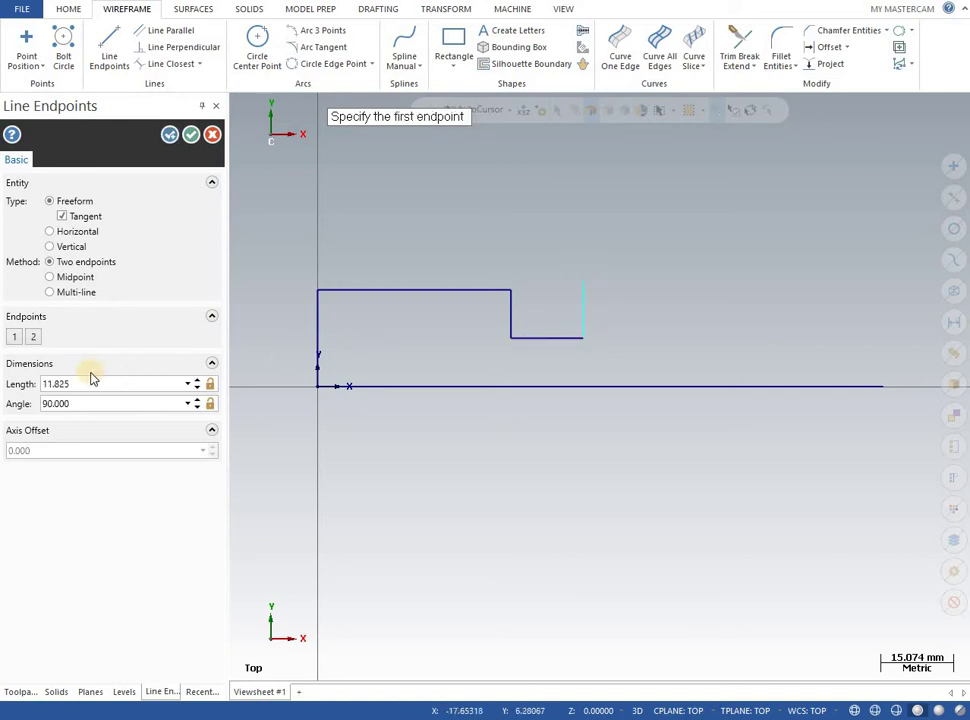
pyautogui.write('10')
pyautogui.press('Return')
pyautogui.click(171, 134)
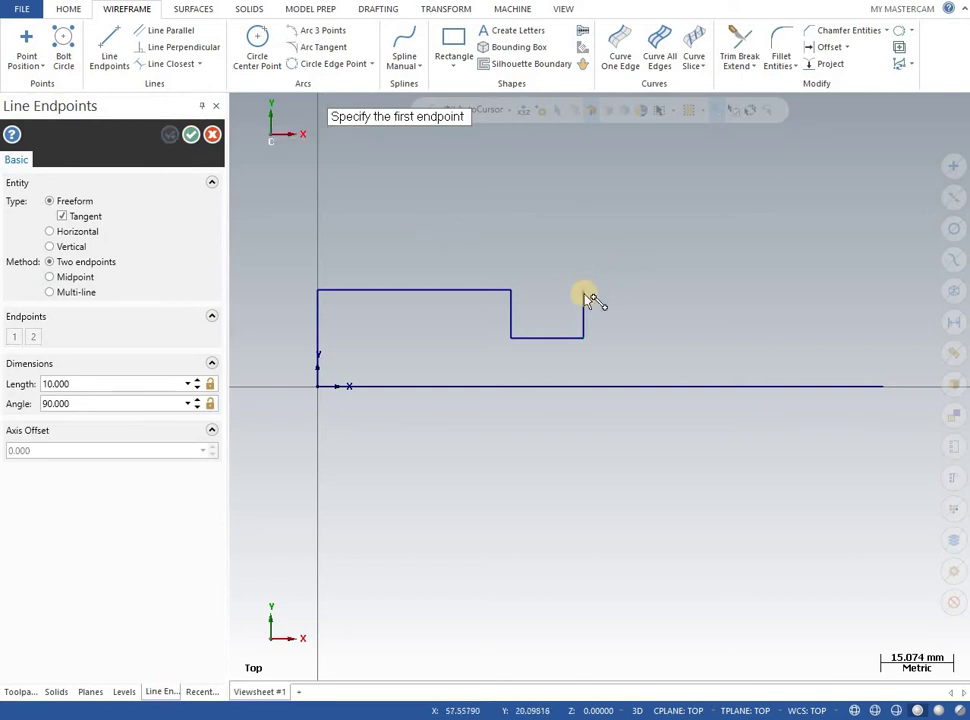
# Draw a short 10 mm horizontal top line from the rise.
pyautogui.click(617, 289)
pyautogui.click(623, 289)
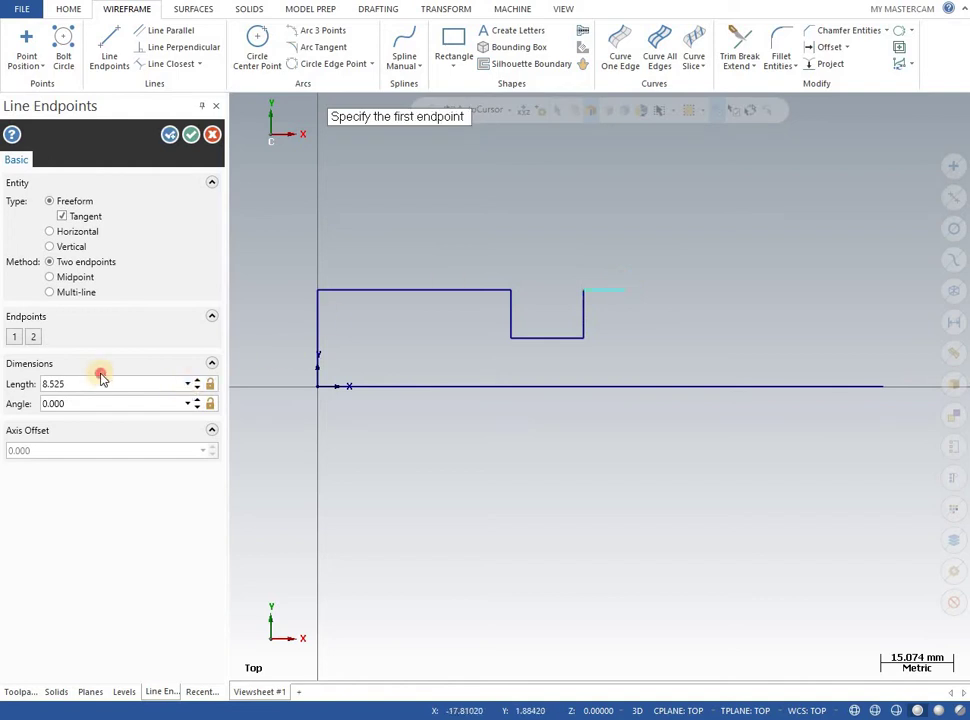
pyautogui.write('10')
pyautogui.press('Return')
pyautogui.click(166, 134)
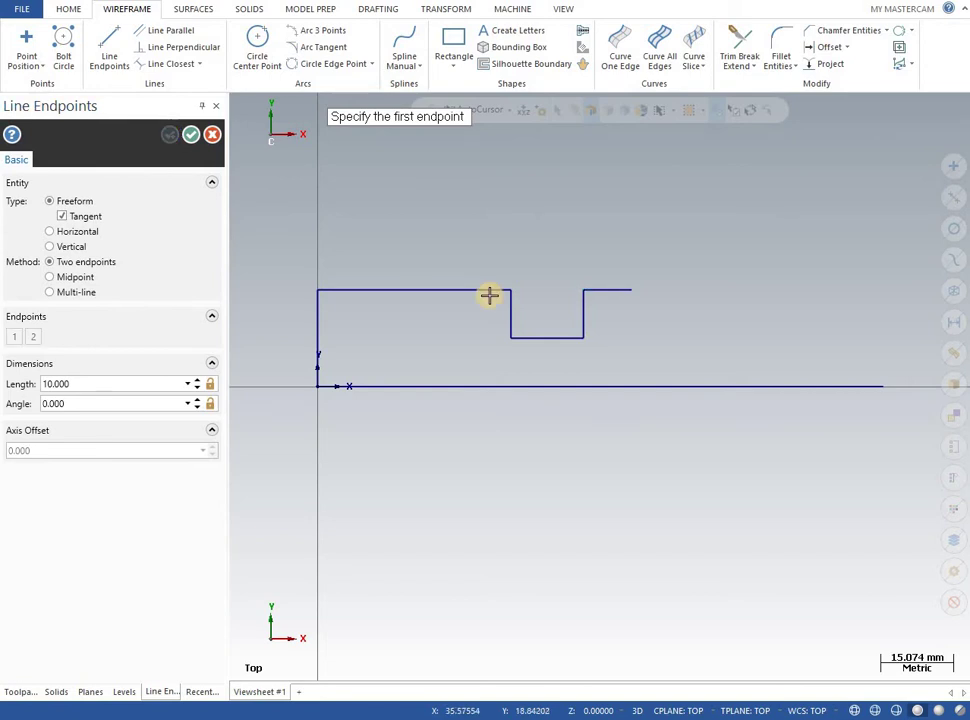
pyautogui.click(191, 135)
# Draw a vertical closing line from the top line's end down to the baseline.
pyautogui.click(112, 52)
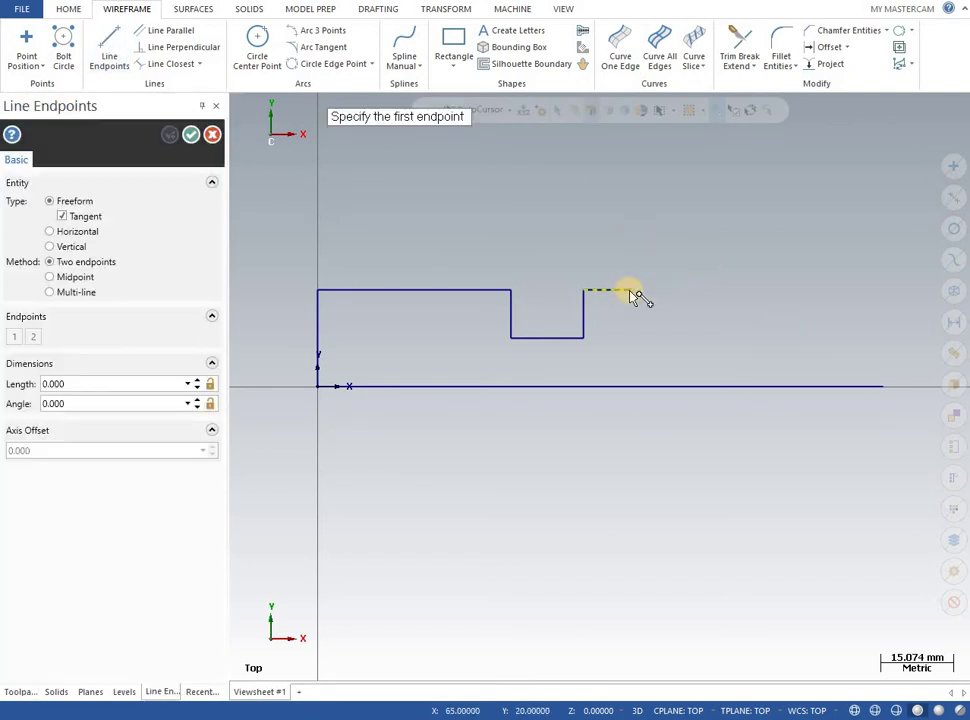
pyautogui.click(631, 290)
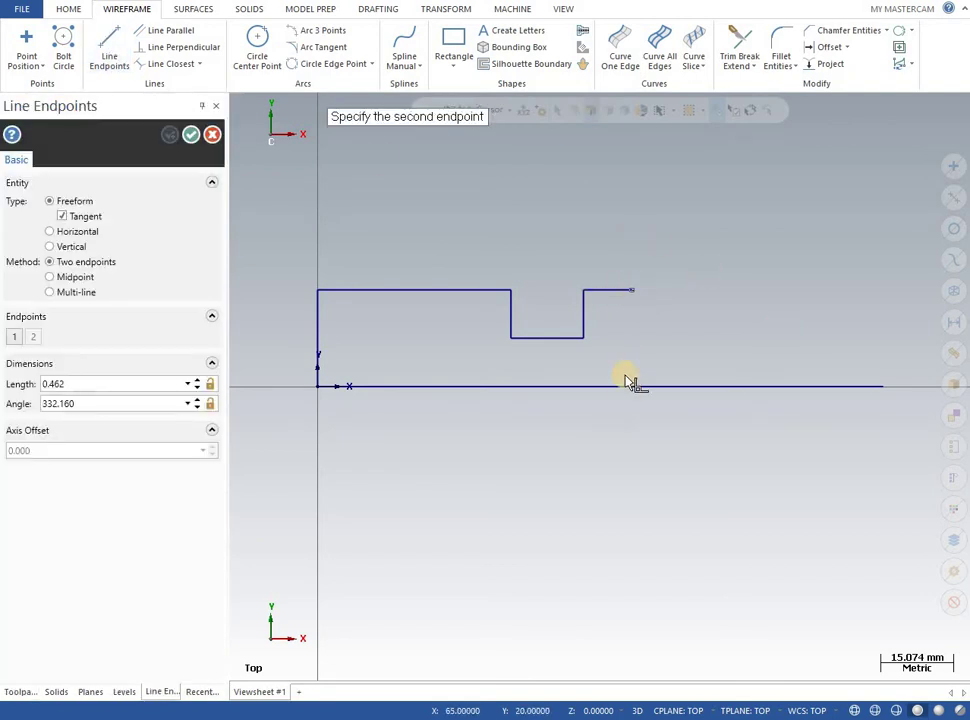
pyautogui.click(631, 386)
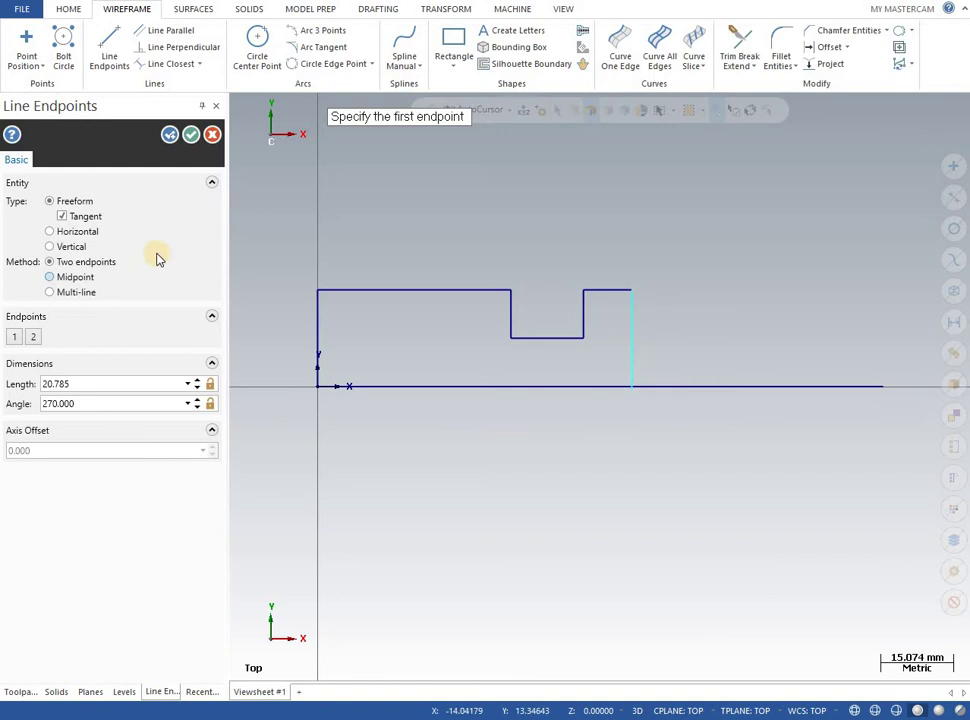
pyautogui.click(189, 134)
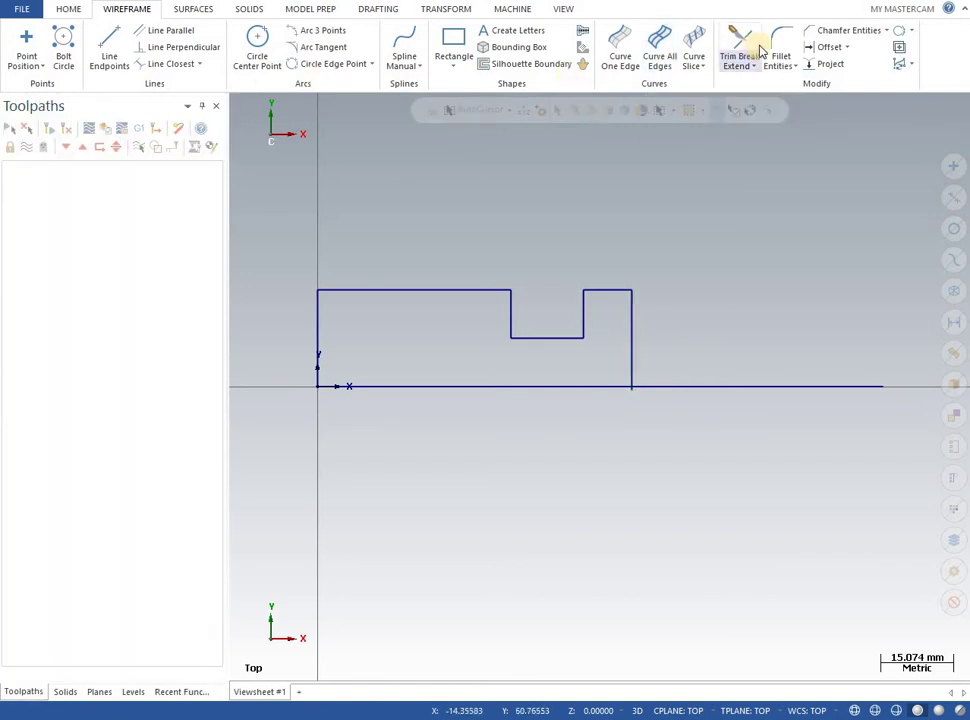
# Offset the profile's end line 12 mm to the right.
pyautogui.click(818, 50)
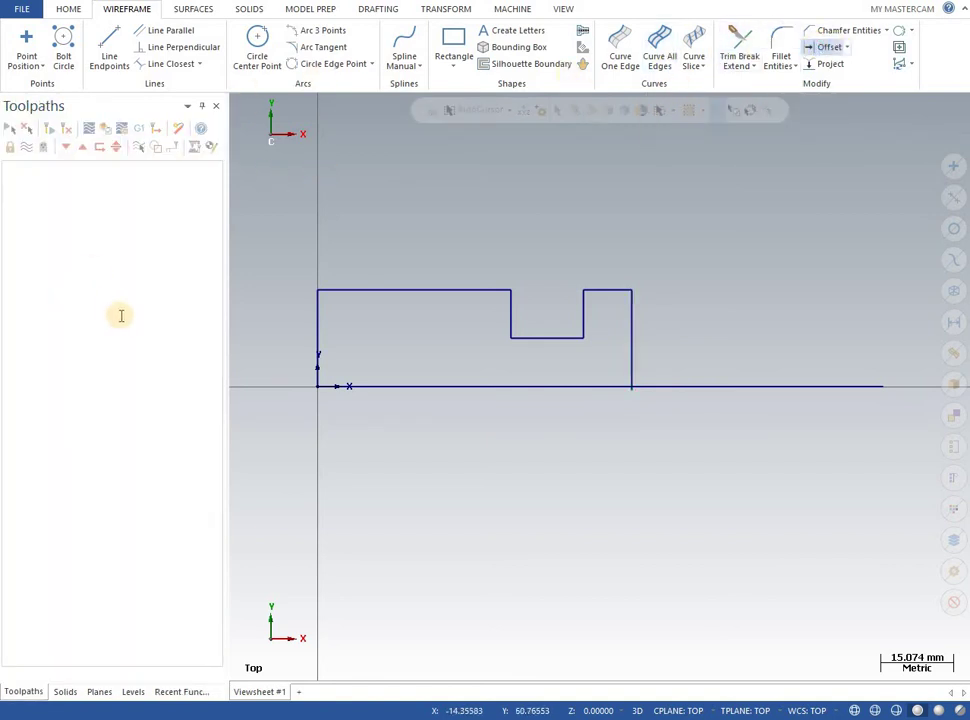
pyautogui.write('12')
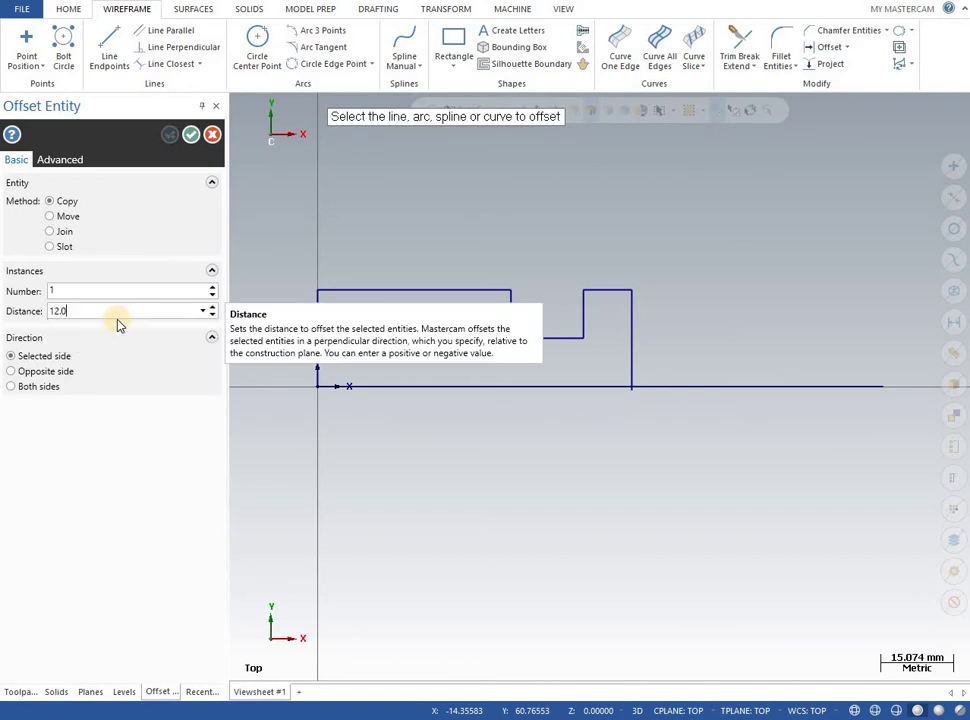
pyautogui.press('Return')
pyautogui.click(633, 347)
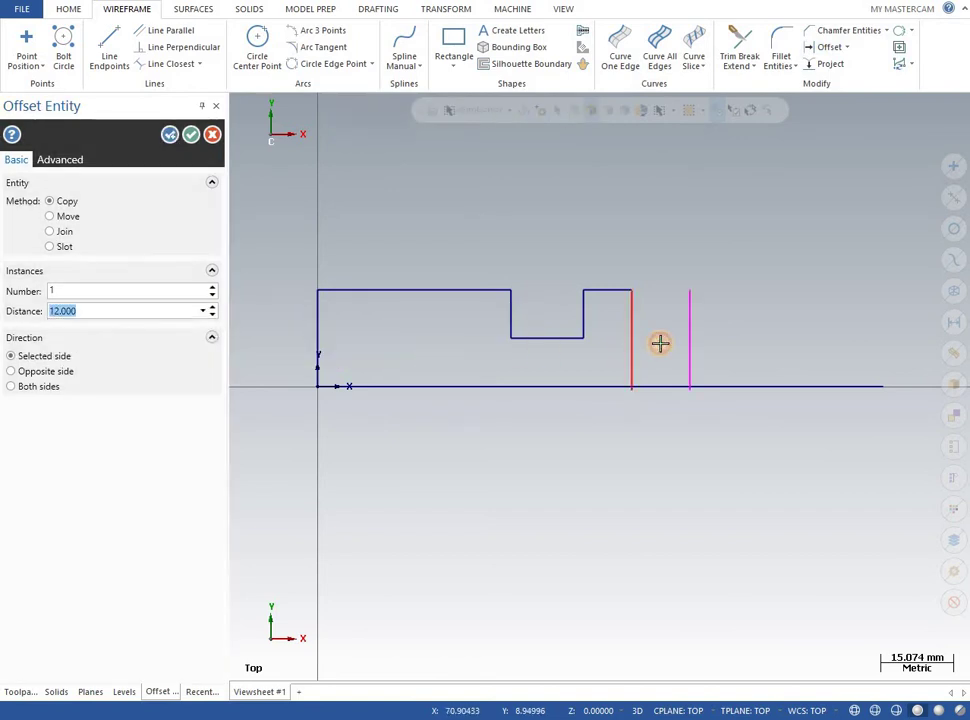
pyautogui.click(170, 133)
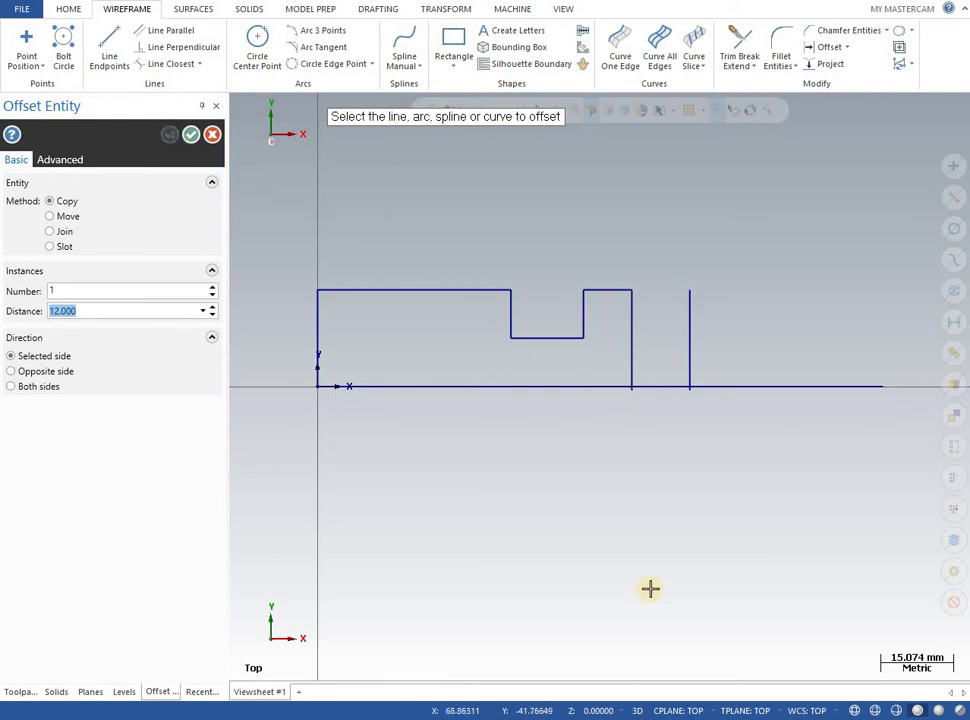
# Offset the baseline 17.5 mm upward.
pyautogui.click(665, 390)
pyautogui.write('1')
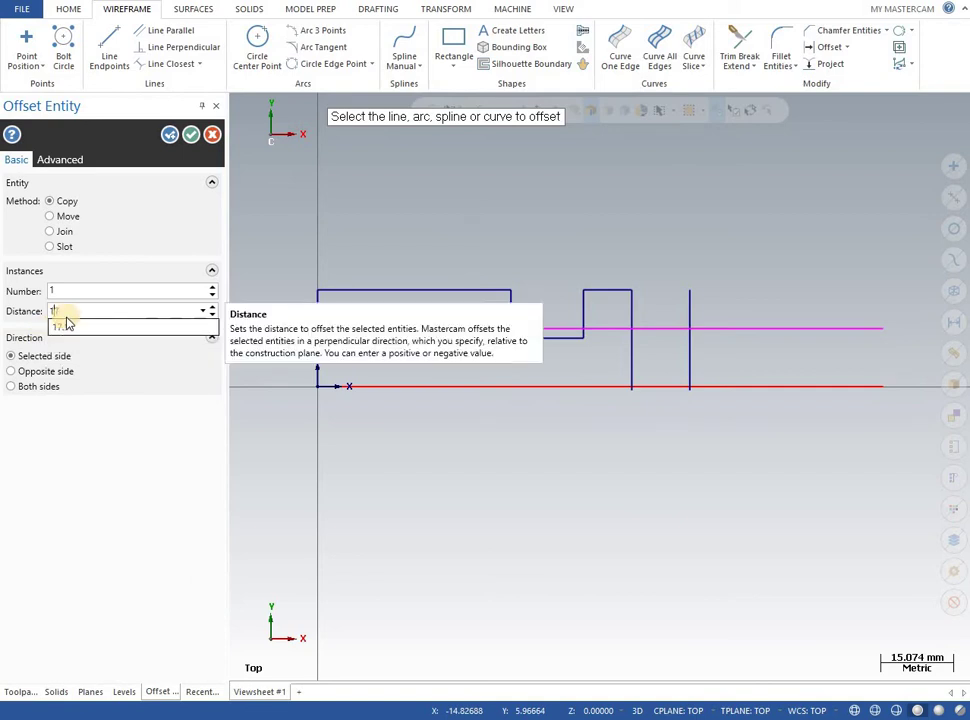
pyautogui.press('Return')
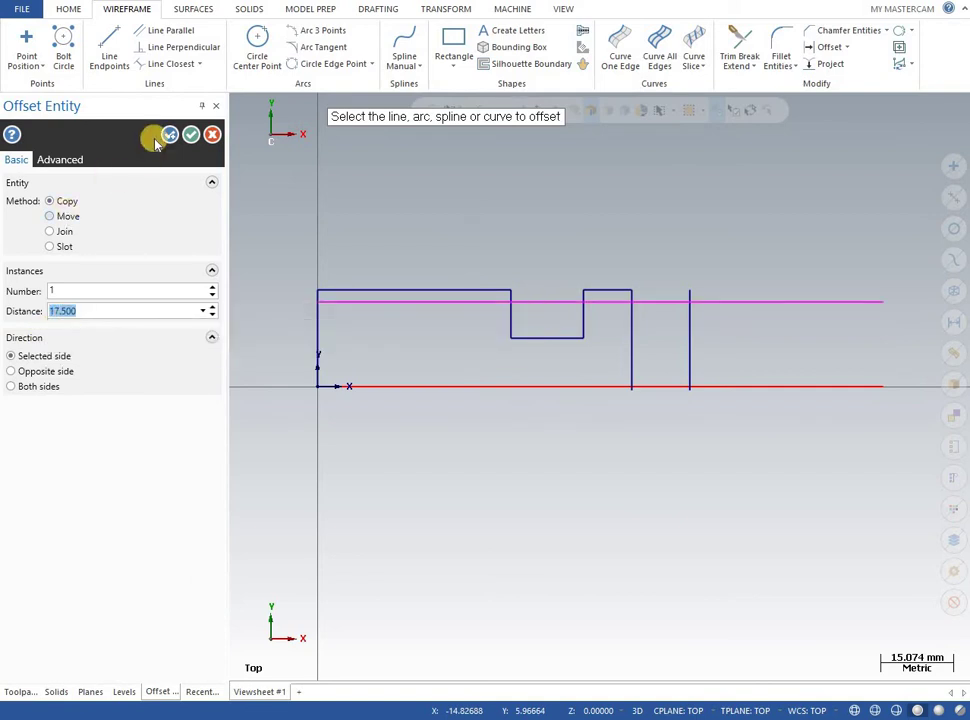
pyautogui.click(171, 135)
# Delete every piece of the 17.5 mm horizontal construction line with Divide/delete.
pyautogui.click(191, 134)
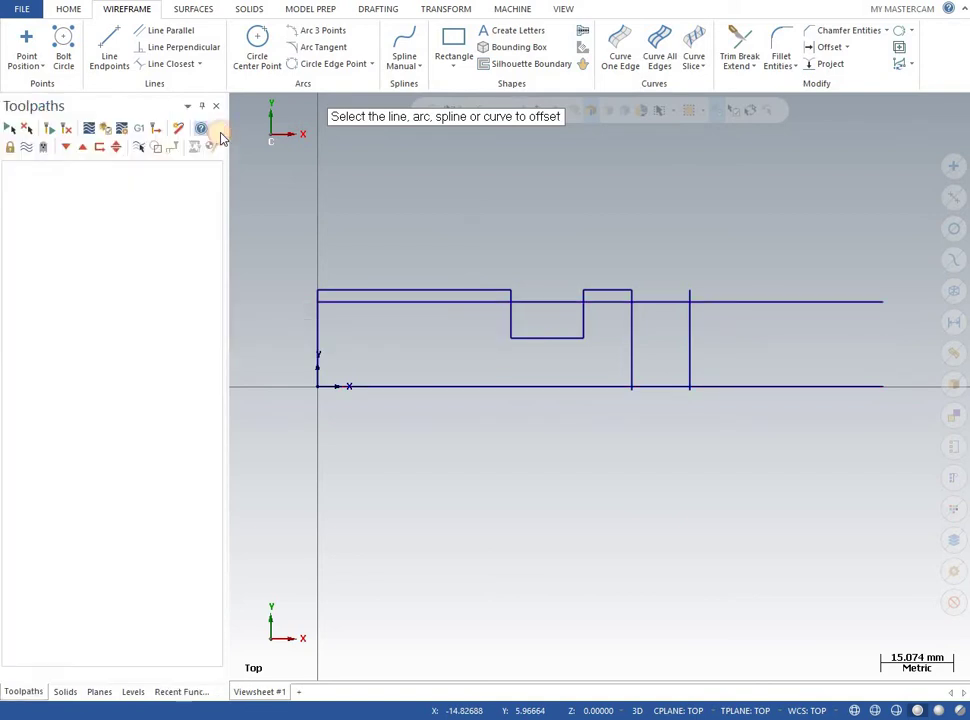
pyautogui.click(738, 45)
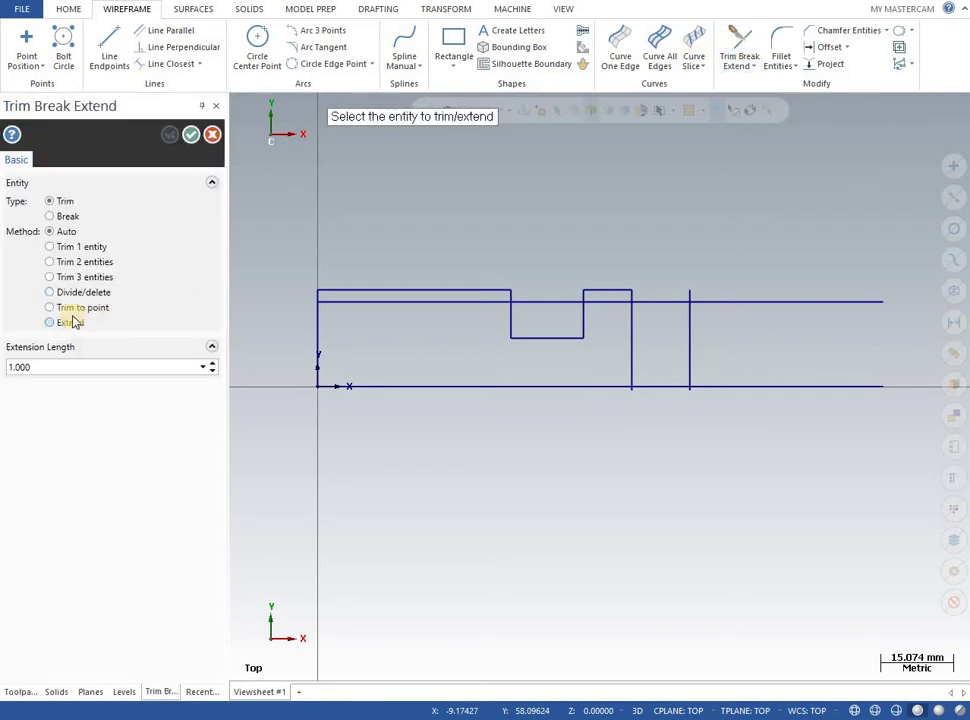
pyautogui.click(500, 302)
pyautogui.click(545, 306)
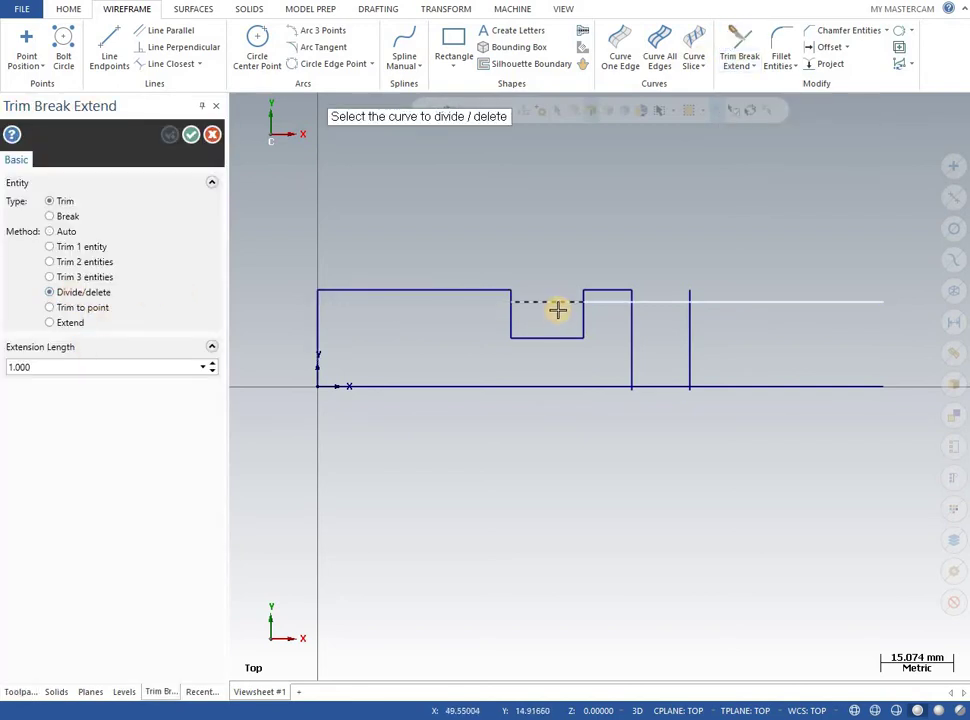
pyautogui.click(606, 302)
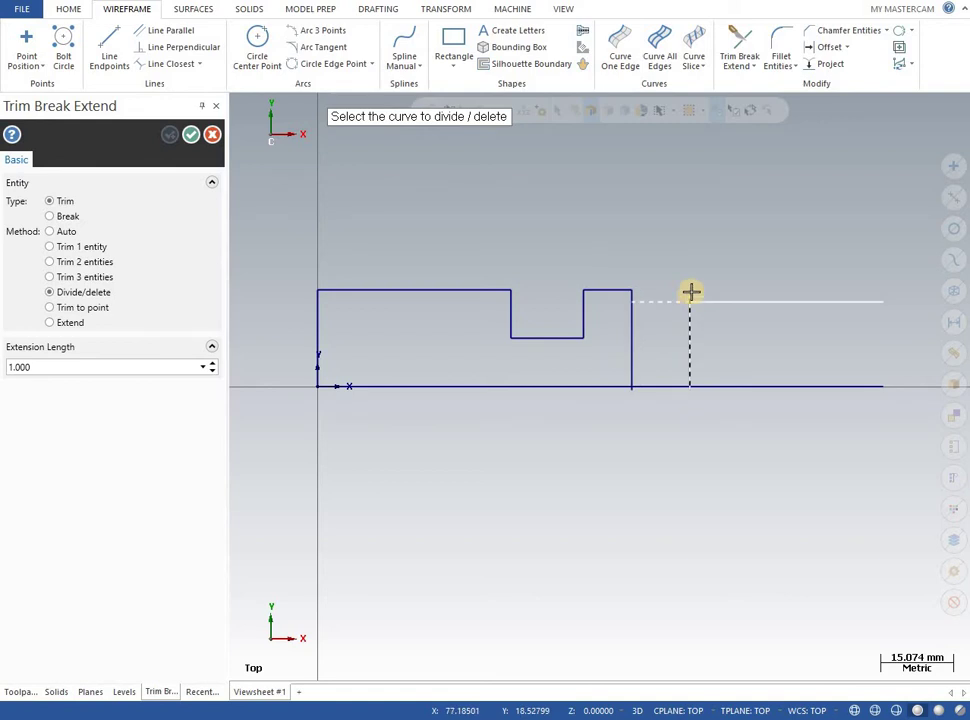
pyautogui.click(712, 296)
pyautogui.click(668, 301)
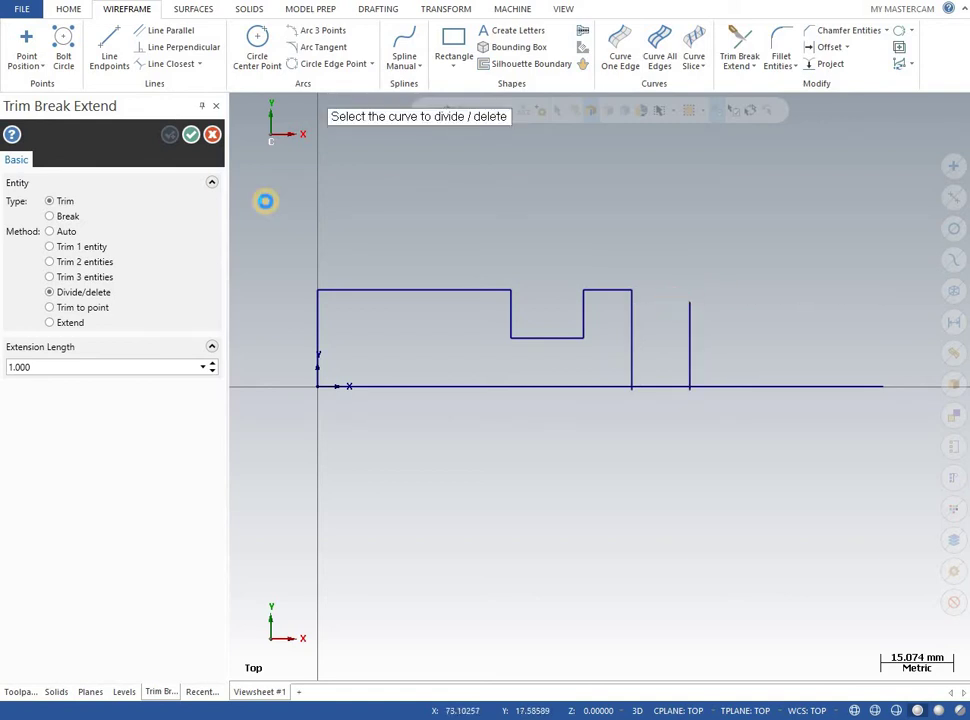
pyautogui.click(189, 140)
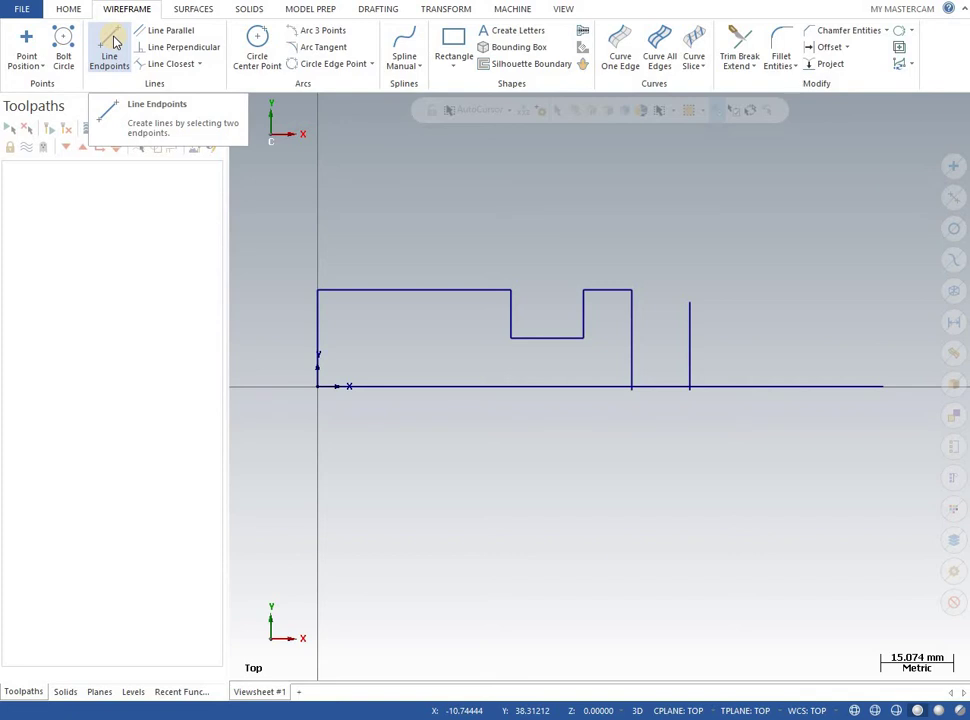
pyautogui.click(739, 40)
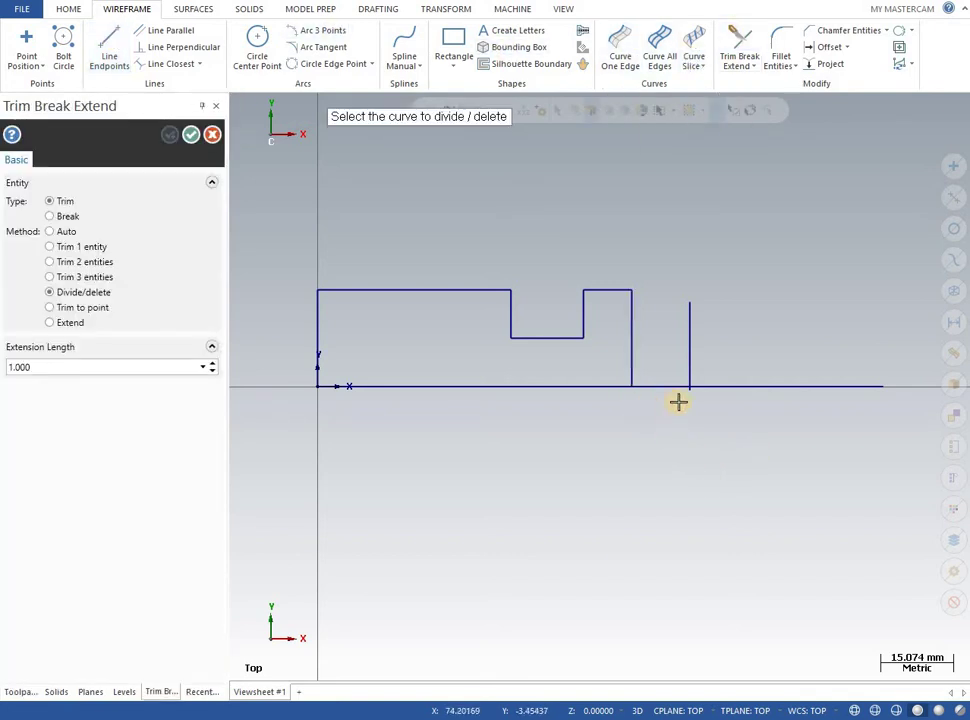
pyautogui.click(190, 136)
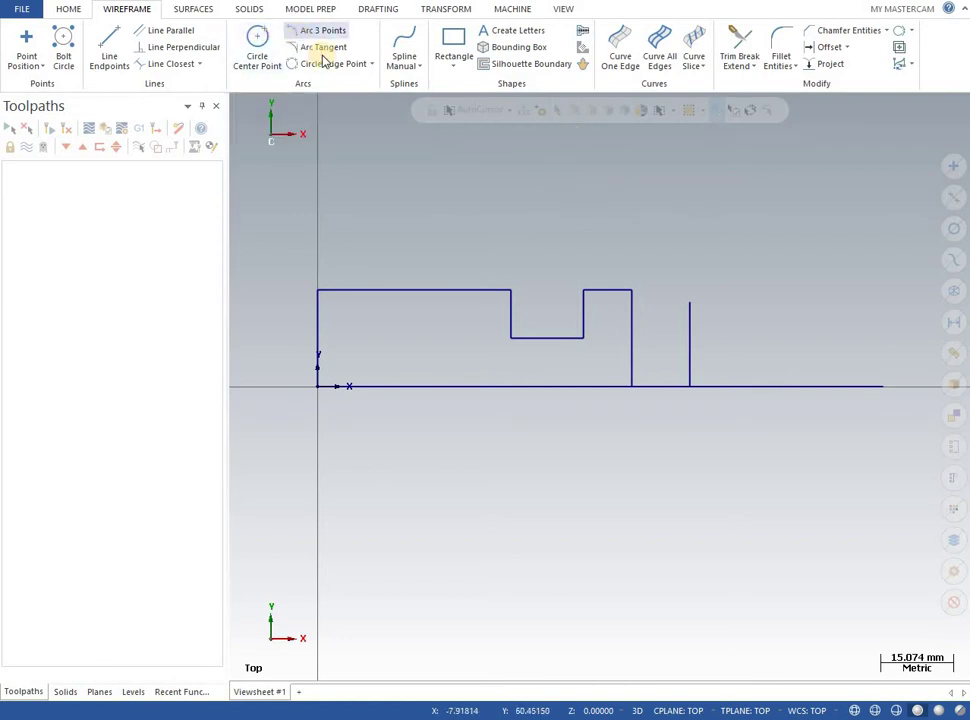
# Draw a radius 10 endpoint arc from the profile's top-right corner to the offset line's top.
pyautogui.click(370, 64)
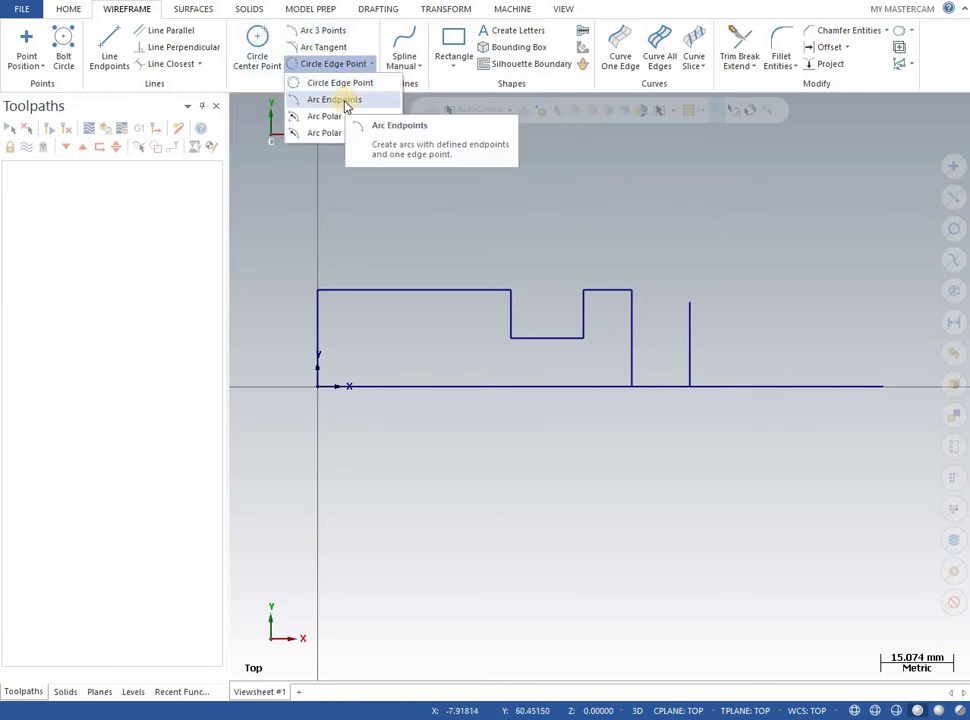
pyautogui.click(340, 100)
pyautogui.click(632, 290)
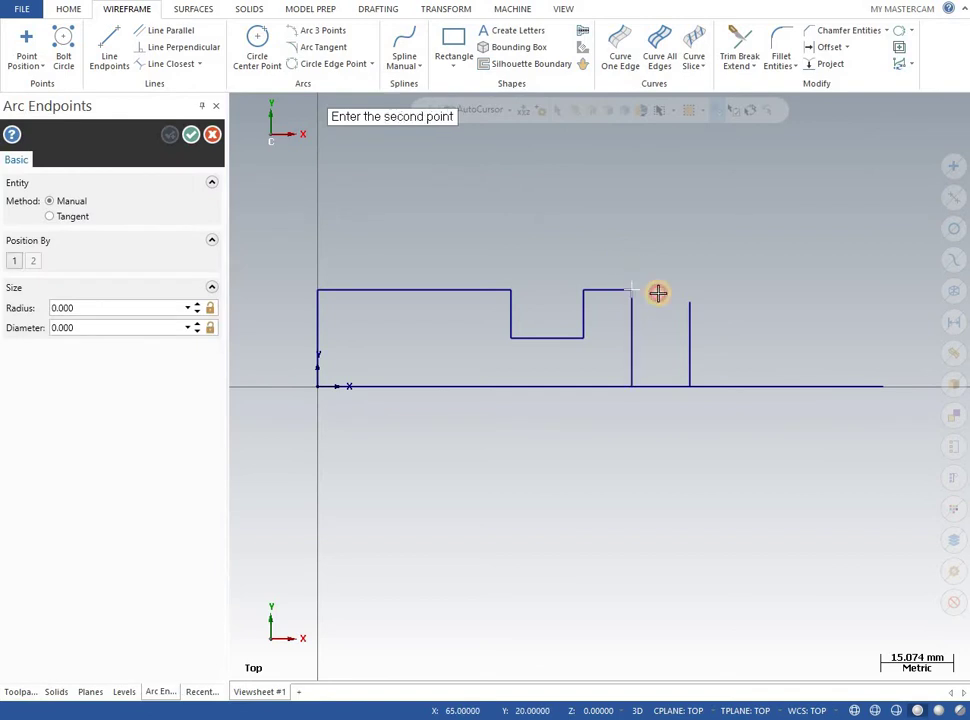
pyautogui.click(689, 301)
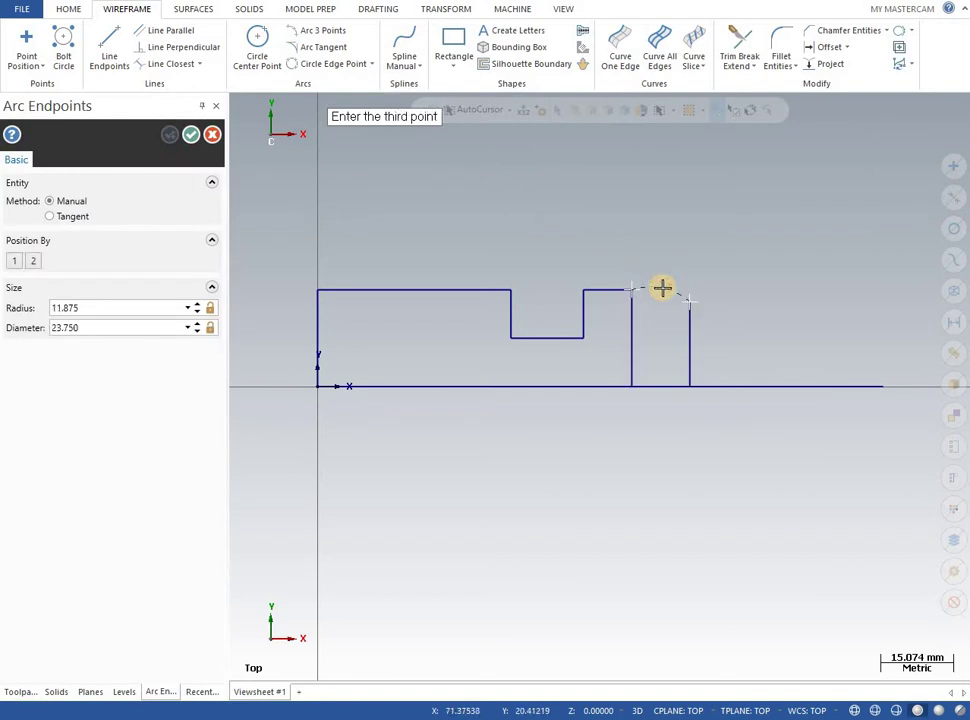
pyautogui.click(662, 278)
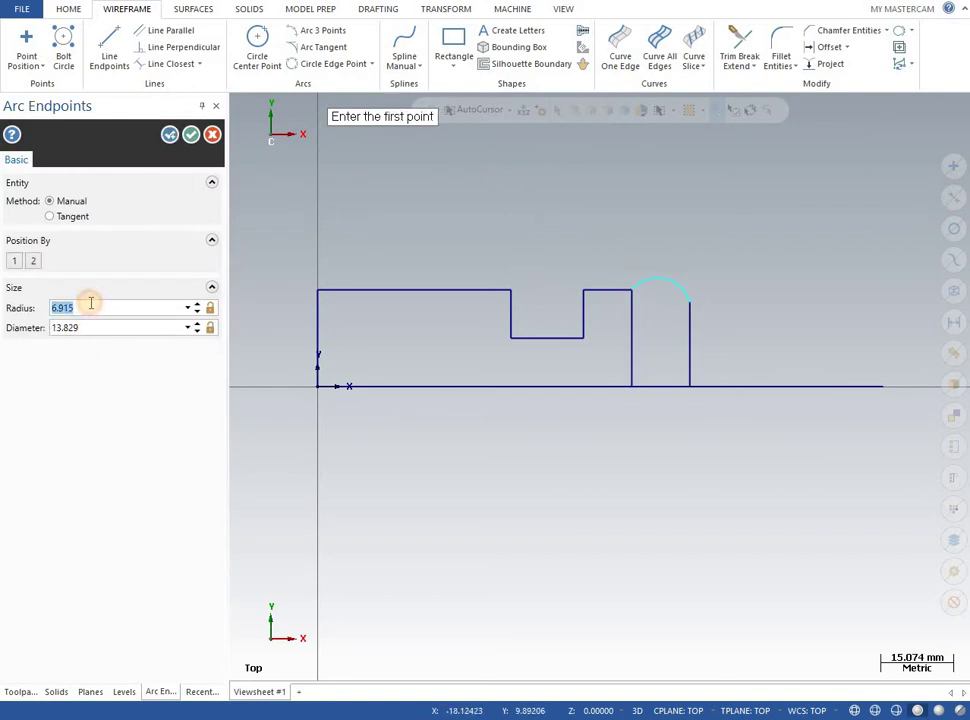
pyautogui.write('10')
pyautogui.click(199, 138)
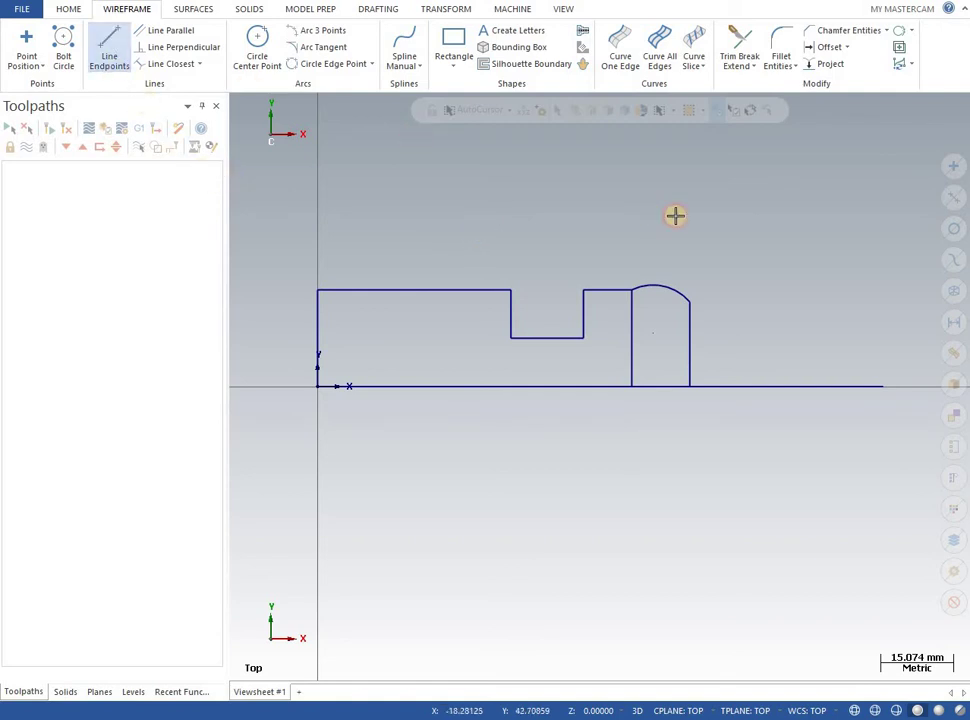
# Draw a 10 mm horizontal line to the right from the arc's end.
pyautogui.click(699, 309)
pyautogui.click(729, 299)
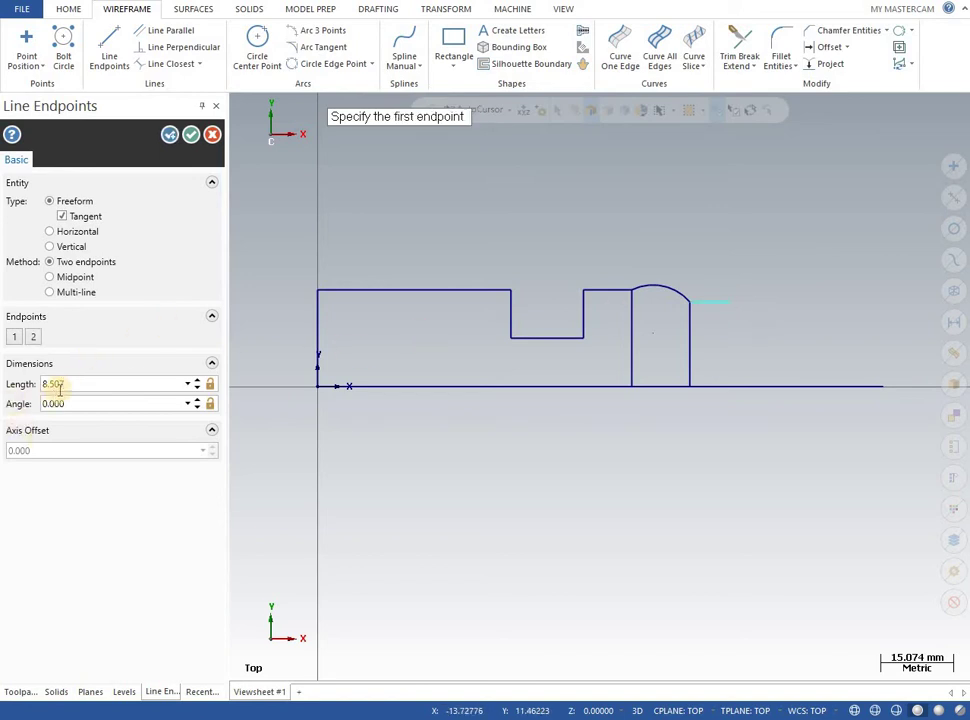
pyautogui.write('0')
pyautogui.press('Return')
pyautogui.click(169, 134)
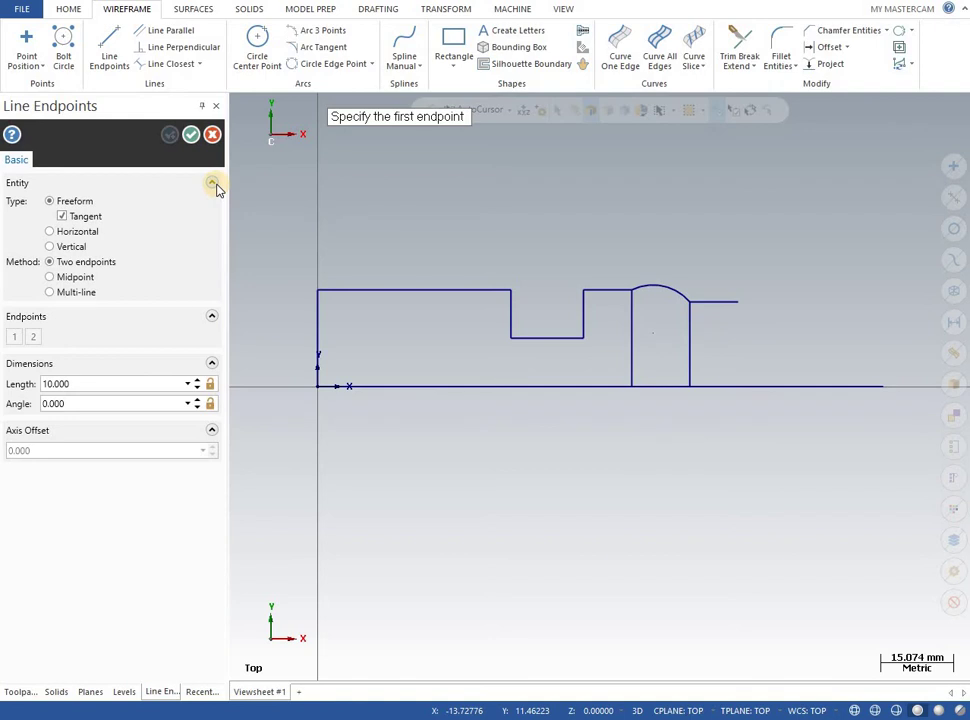
pyautogui.click(190, 134)
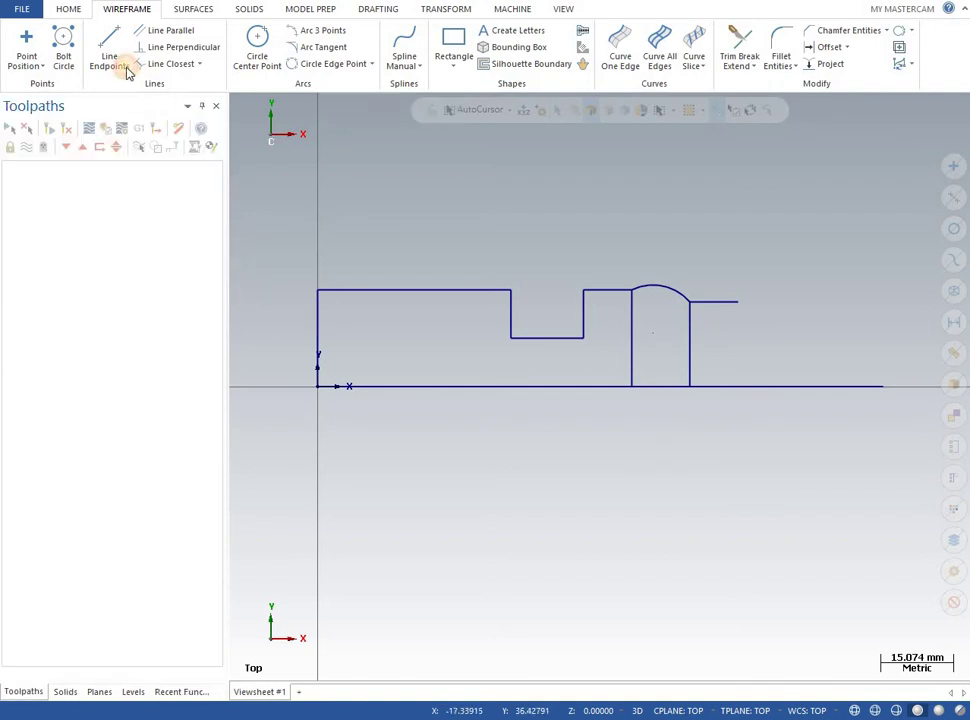
# Draw a vertical line from the horizontal step's end down to the baseline.
pyautogui.click(124, 66)
pyautogui.click(738, 302)
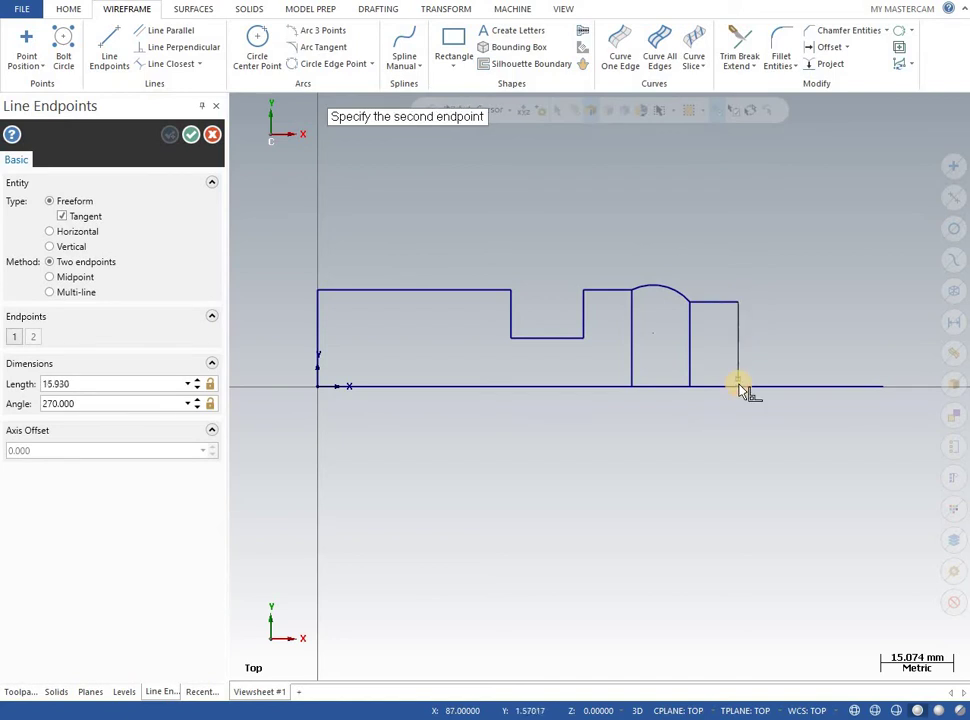
pyautogui.click(740, 393)
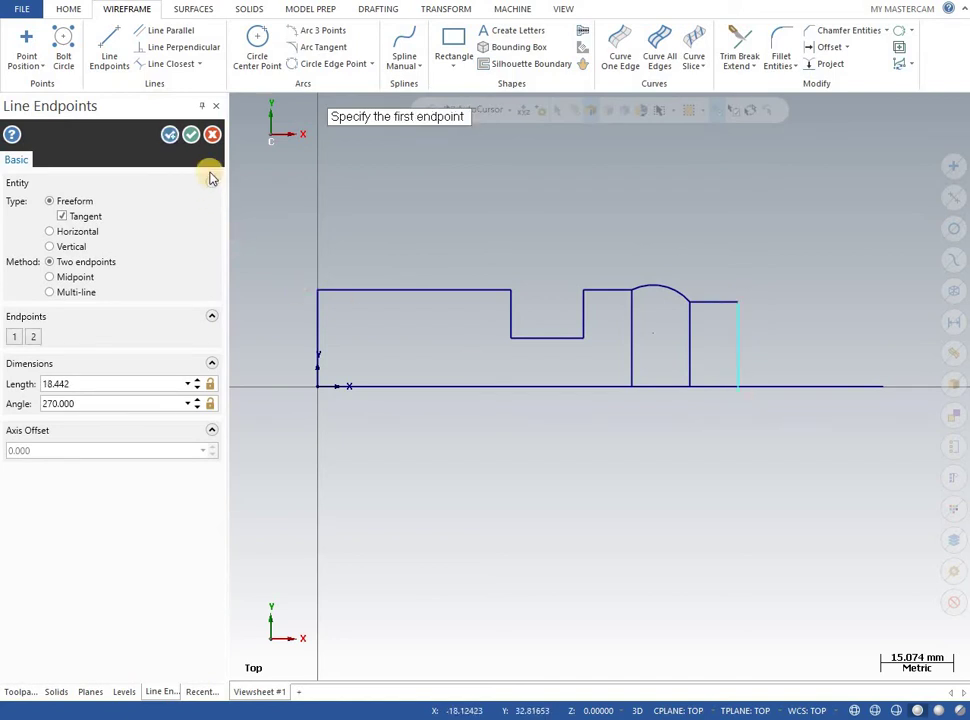
pyautogui.click(190, 134)
pyautogui.click(829, 47)
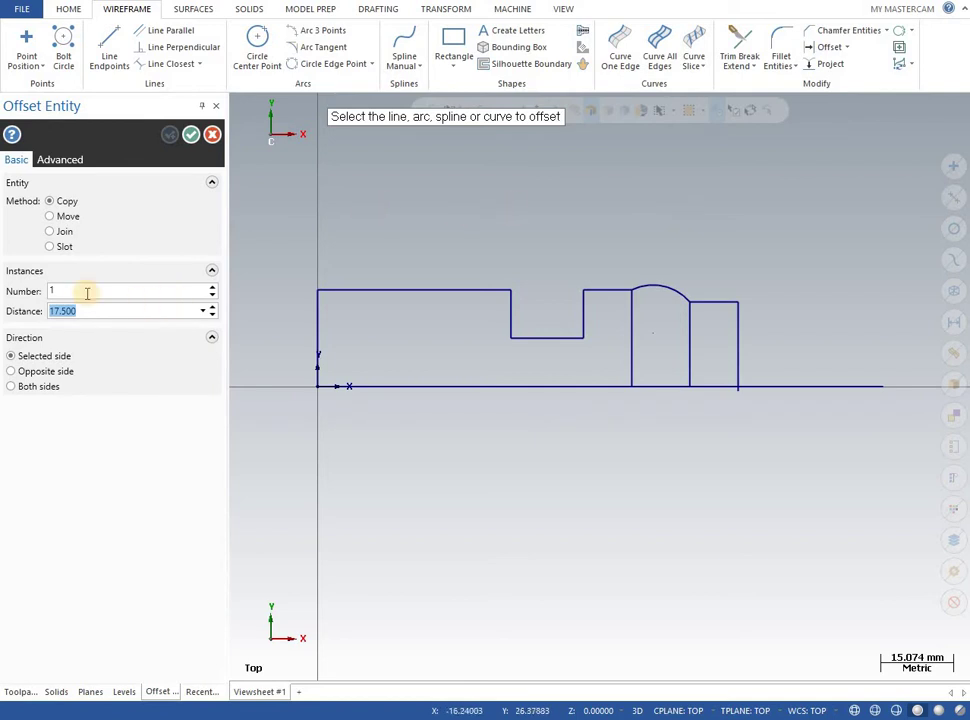
# Offset the last step's vertical line 10 mm to the right.
pyautogui.write('10')
pyautogui.press('Return')
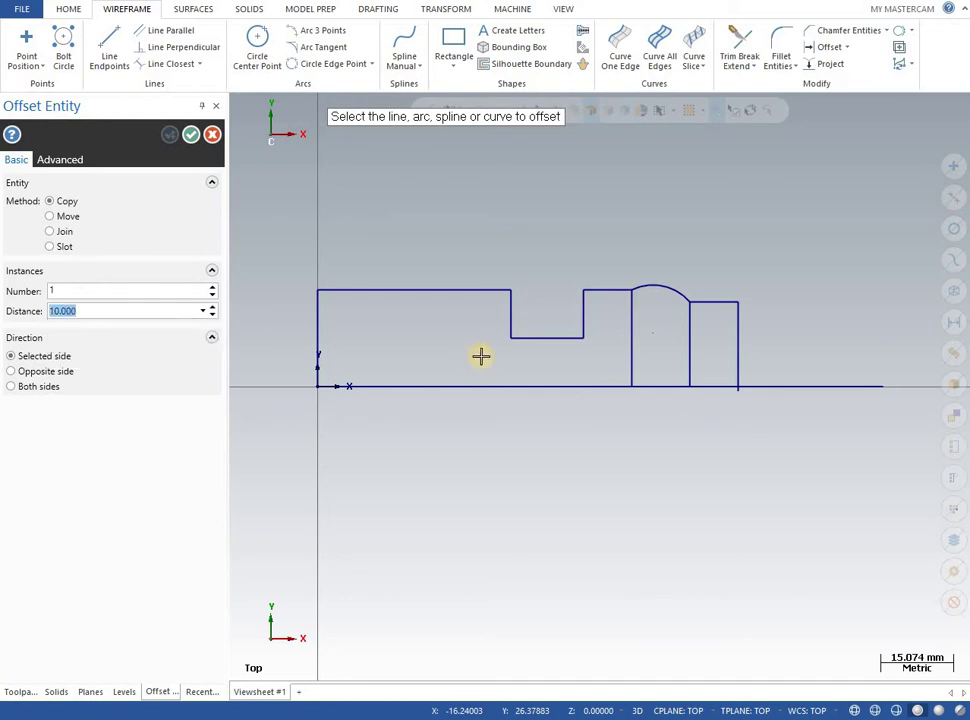
pyautogui.click(739, 382)
pyautogui.click(915, 344)
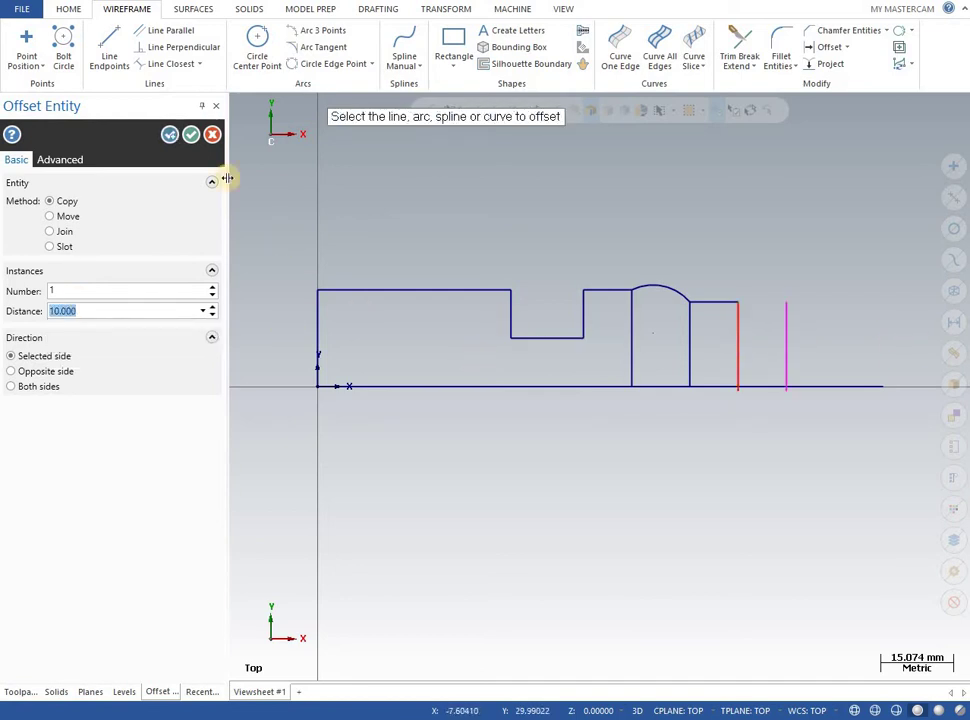
pyautogui.click(166, 135)
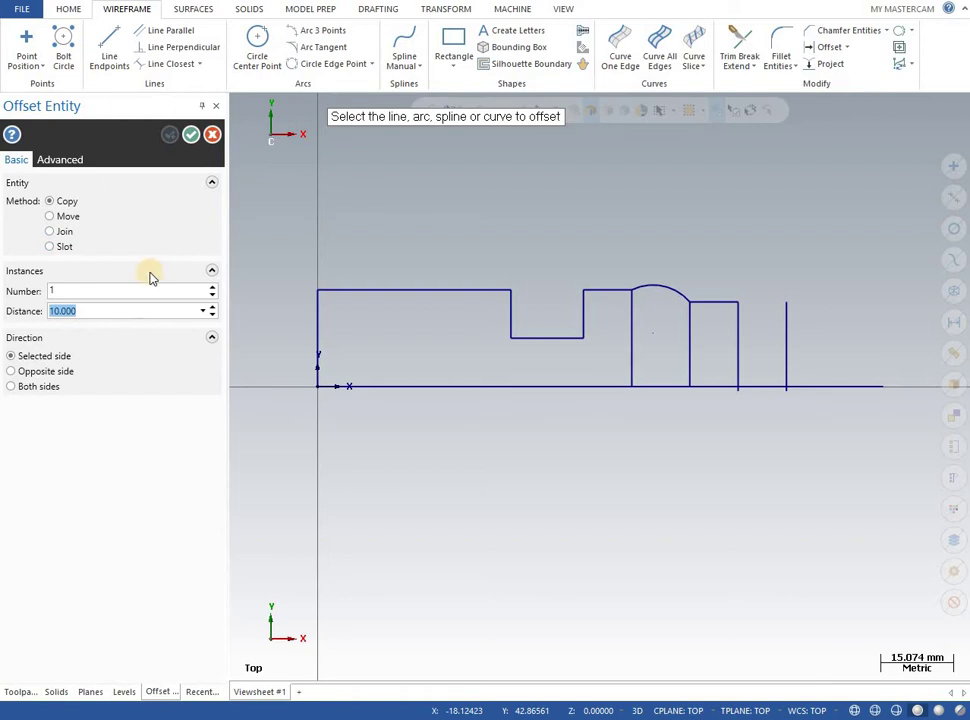
# Offset the shaft's base line 12 mm upward.
pyautogui.write('24')
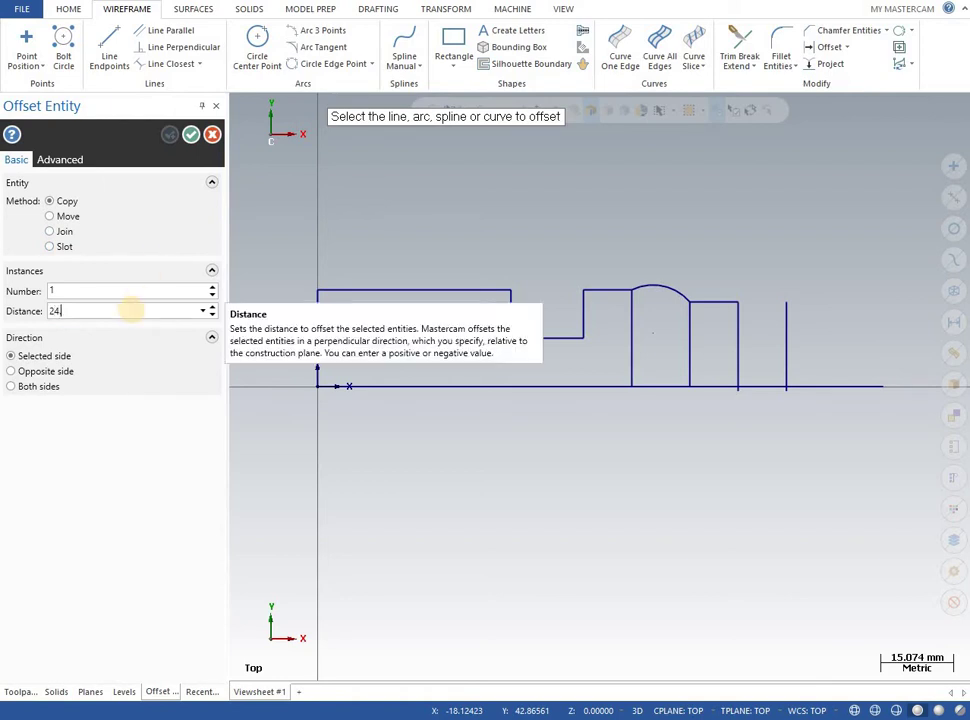
pyautogui.write('12')
pyautogui.press('Return')
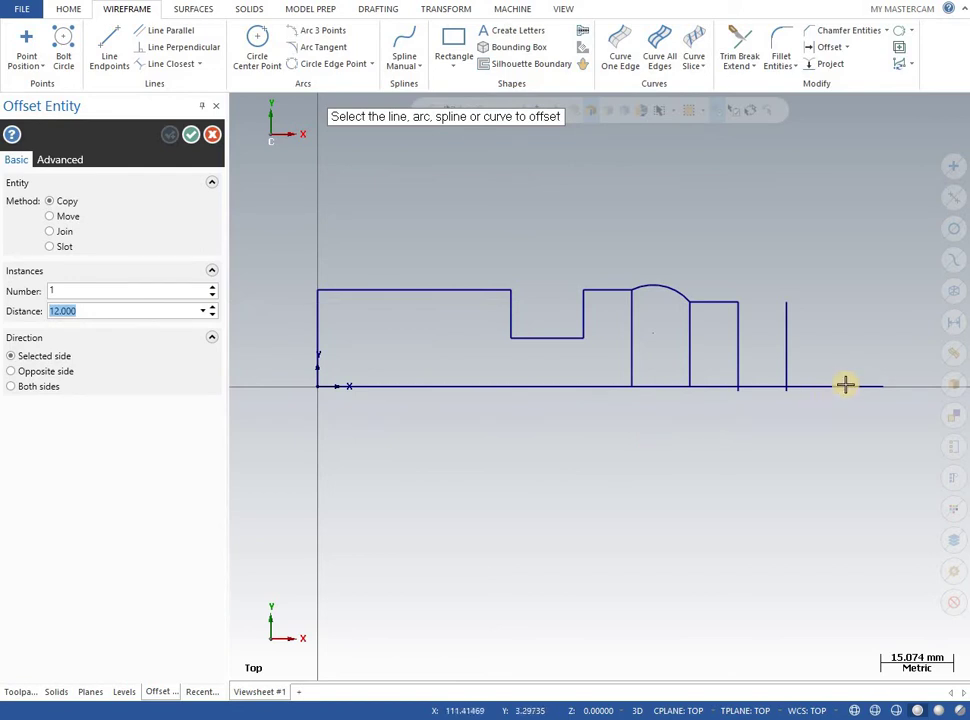
pyautogui.click(844, 386)
pyautogui.click(842, 349)
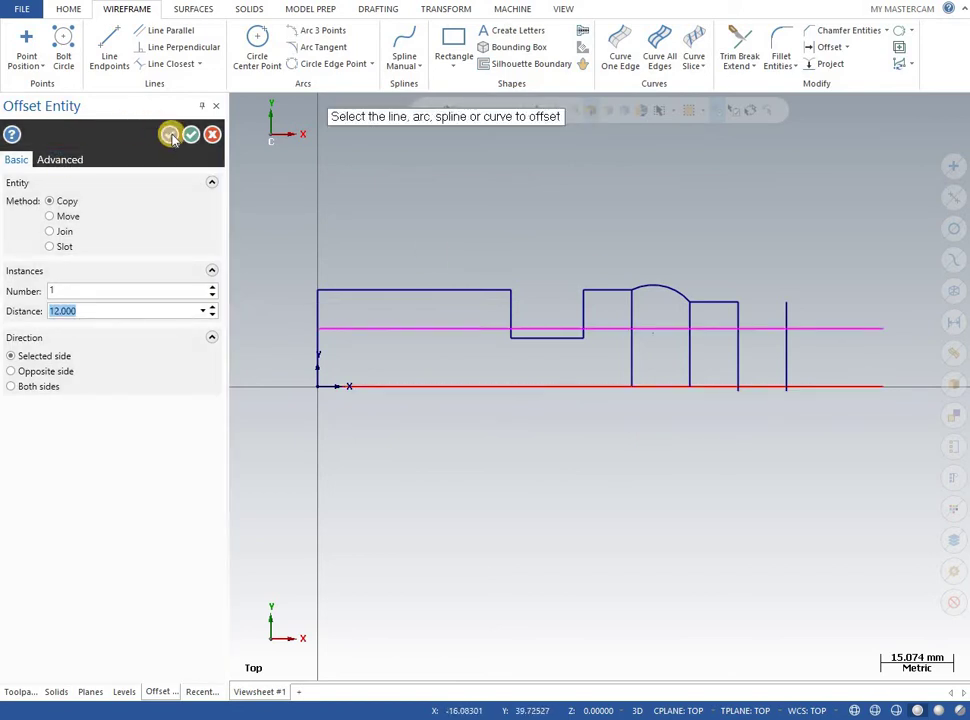
pyautogui.click(169, 134)
pyautogui.click(191, 134)
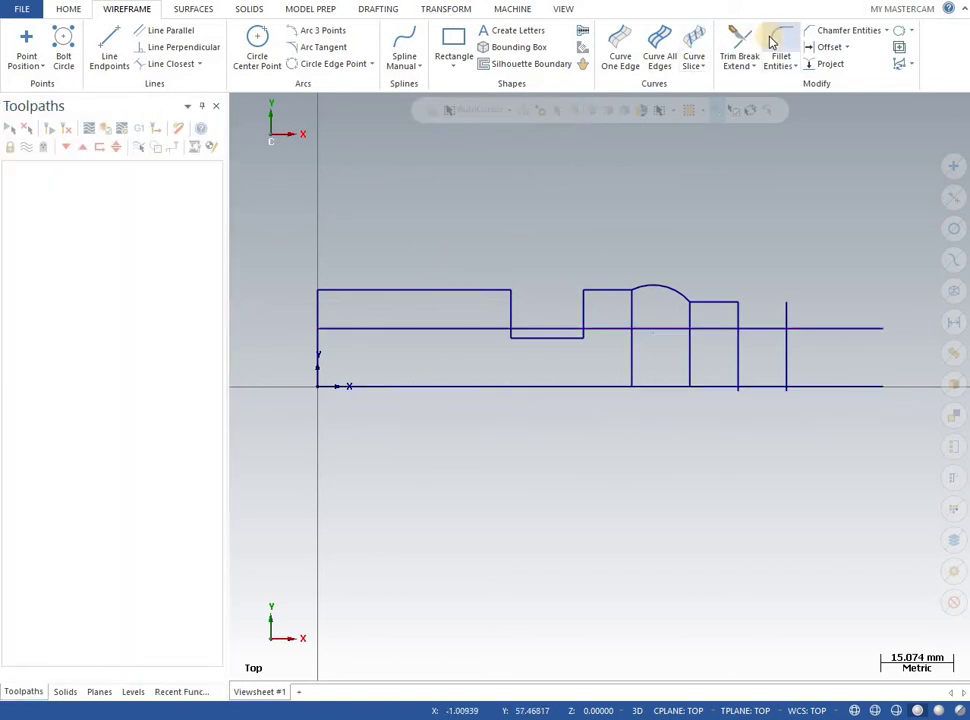
# Delete all six pieces of the 12 mm helper line and cut the end face above it.
pyautogui.click(739, 45)
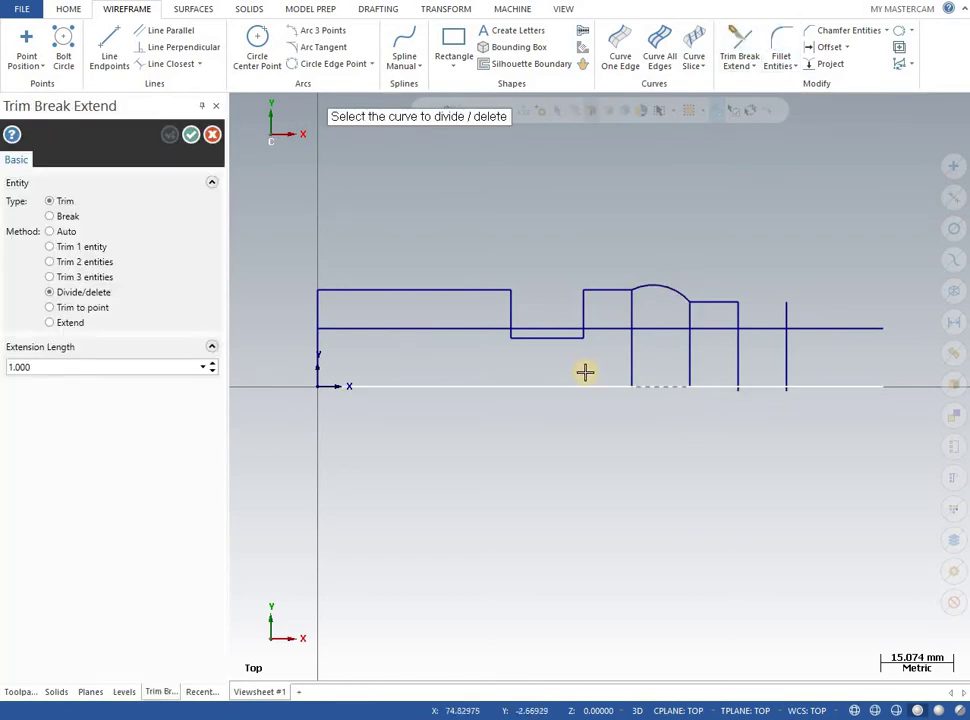
pyautogui.click(481, 329)
pyautogui.click(528, 328)
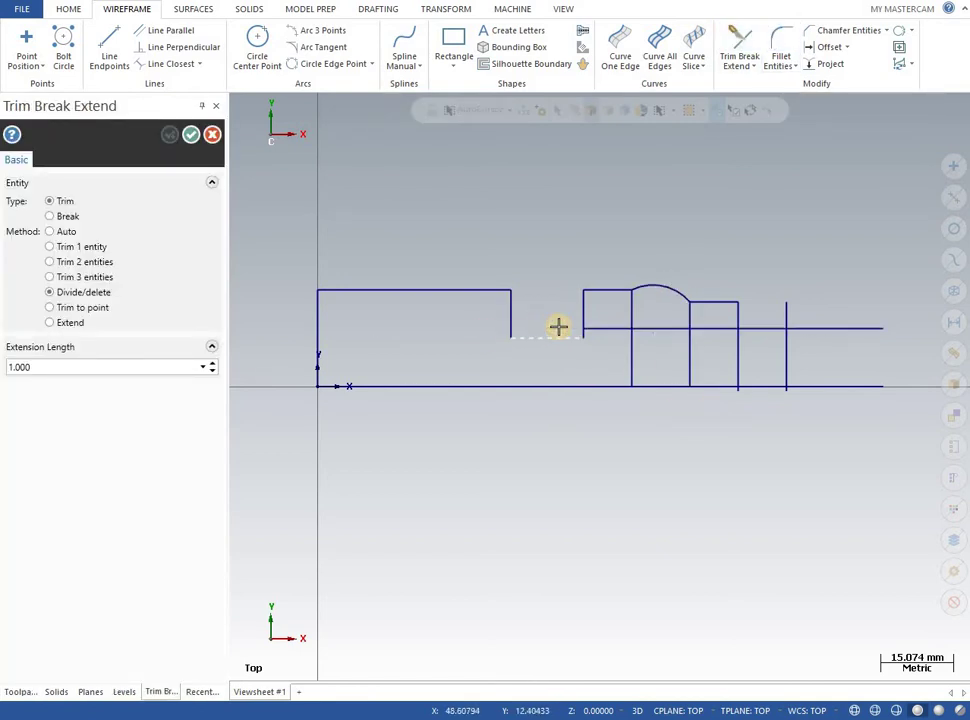
pyautogui.click(621, 326)
pyautogui.click(660, 326)
pyautogui.click(705, 327)
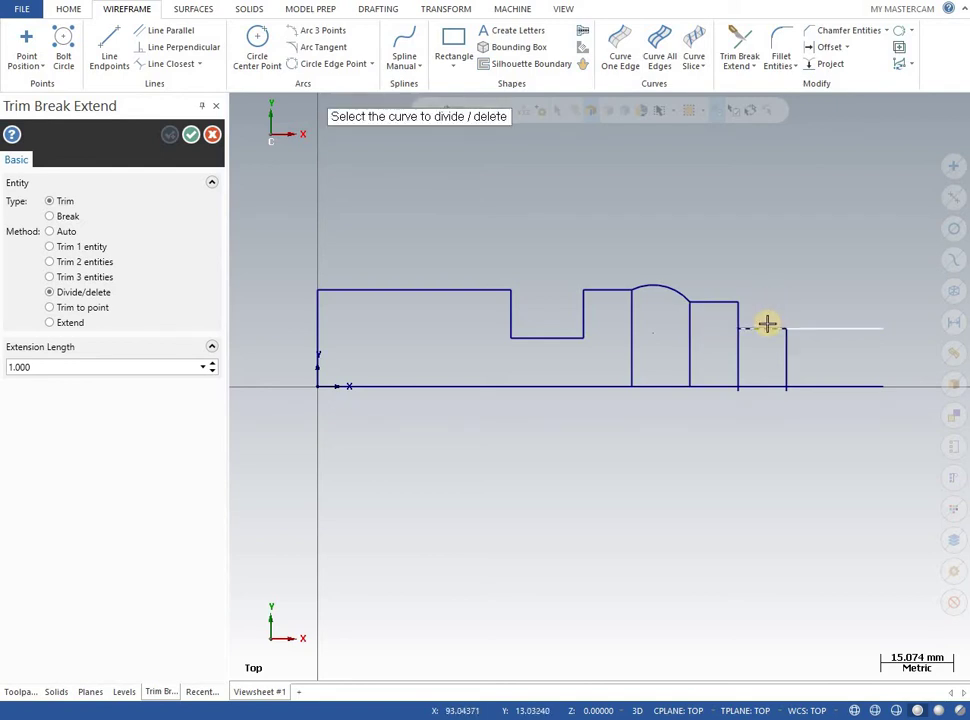
pyautogui.click(766, 323)
pyautogui.click(797, 326)
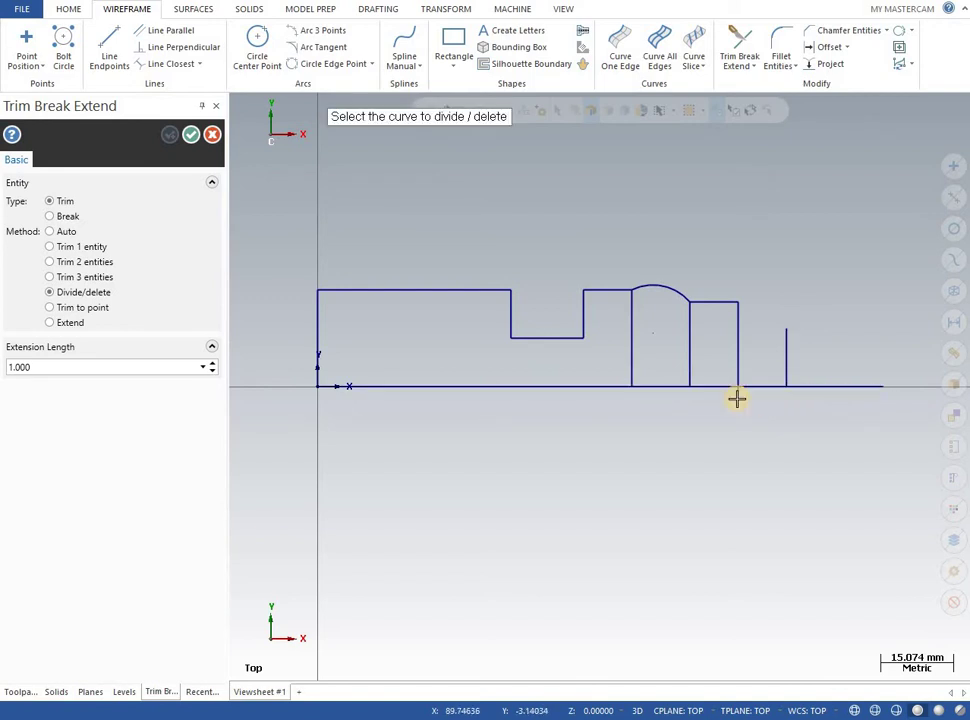
pyautogui.click(191, 134)
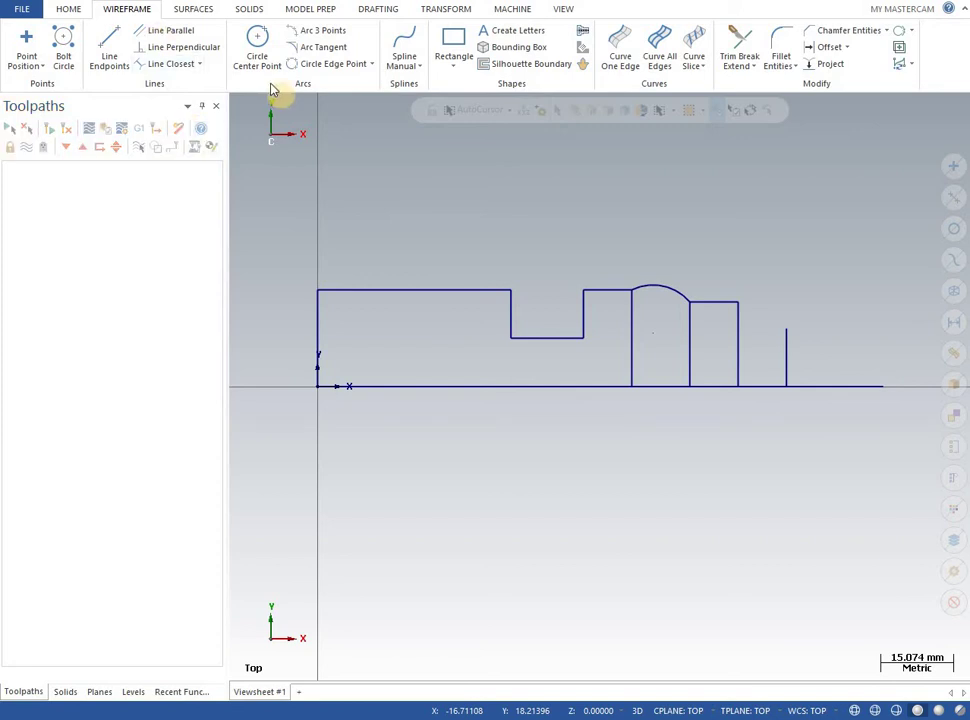
# Draw a concave radius 10 endpoint arc from the end face top to the last step's corner.
pyautogui.click(371, 66)
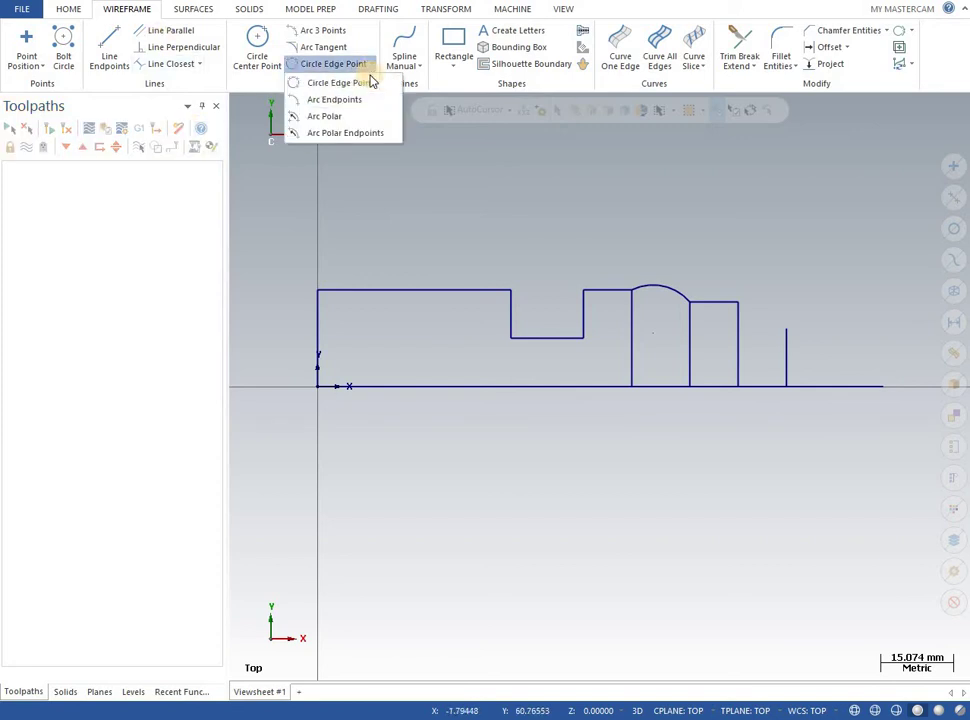
pyautogui.click(298, 104)
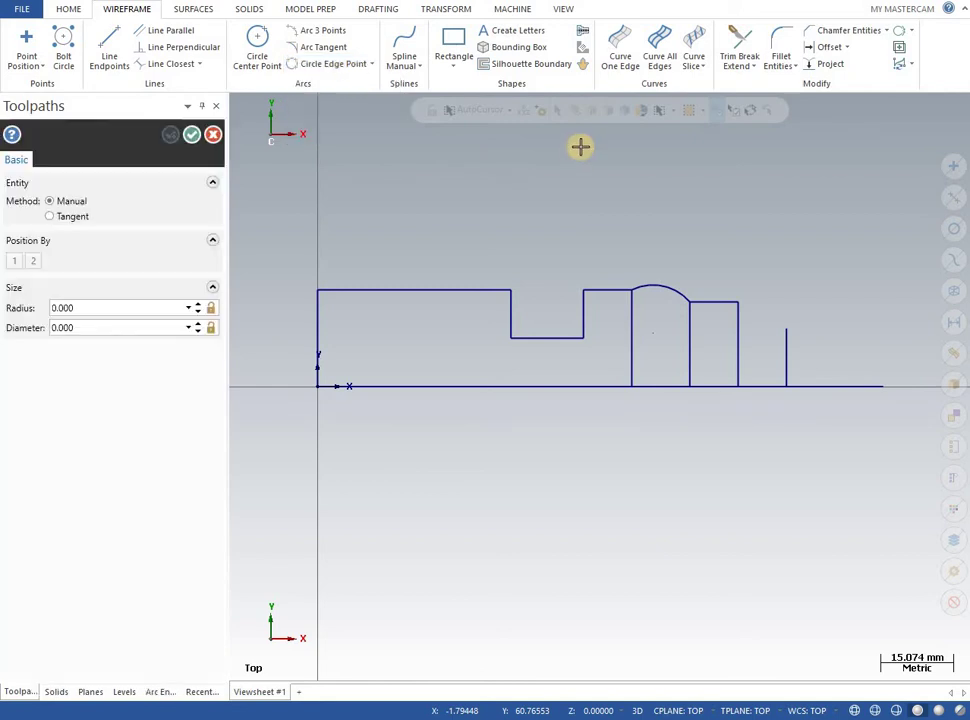
pyautogui.click(787, 331)
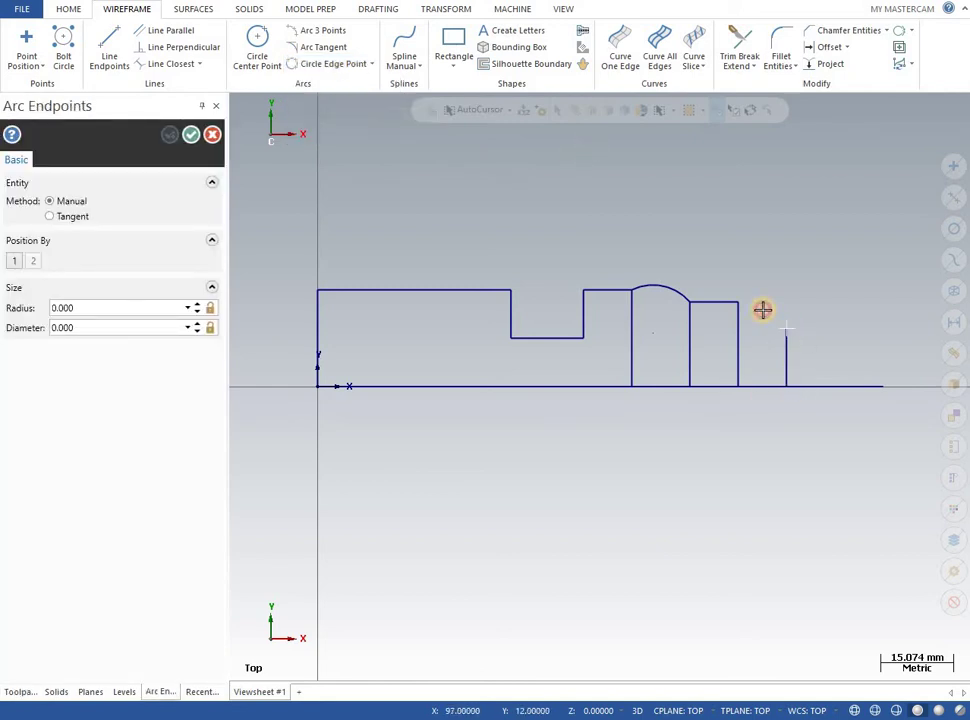
pyautogui.click(738, 302)
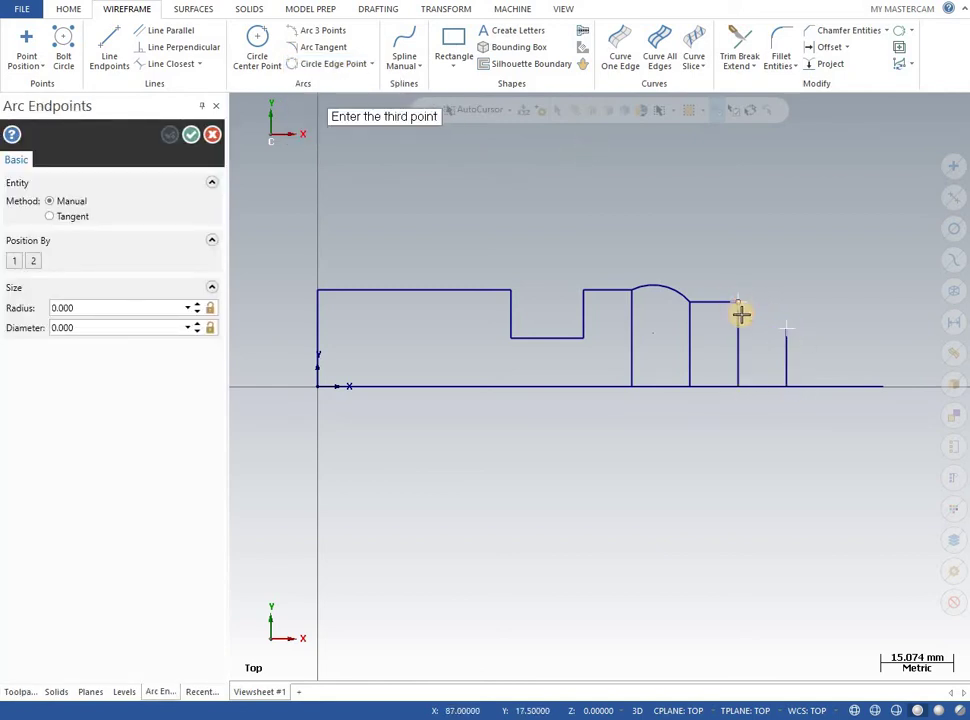
pyautogui.click(749, 327)
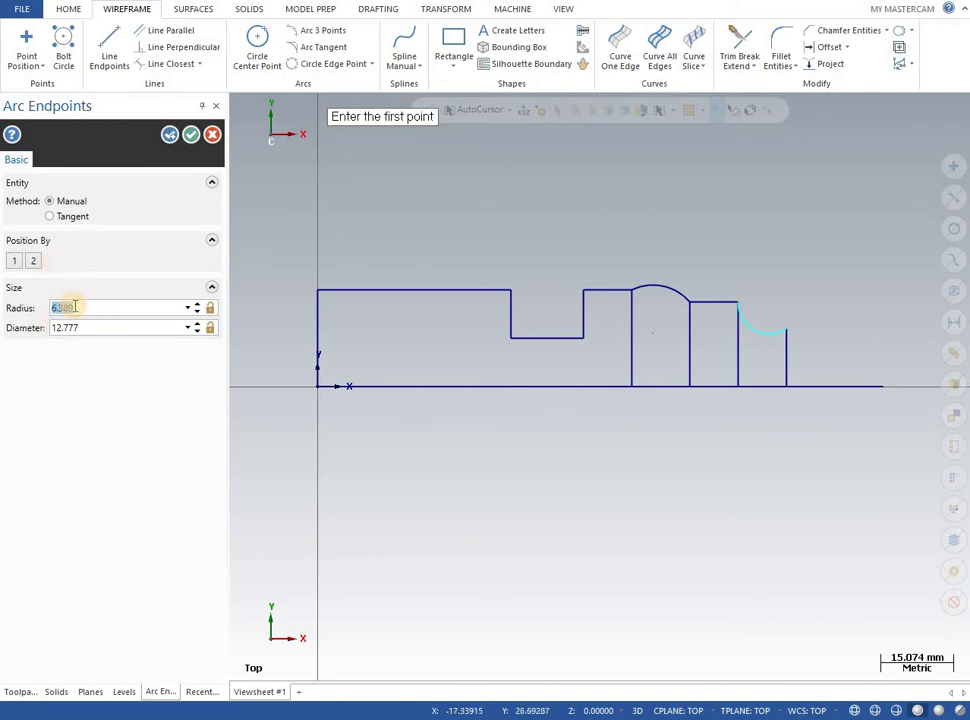
pyautogui.write('10.0')
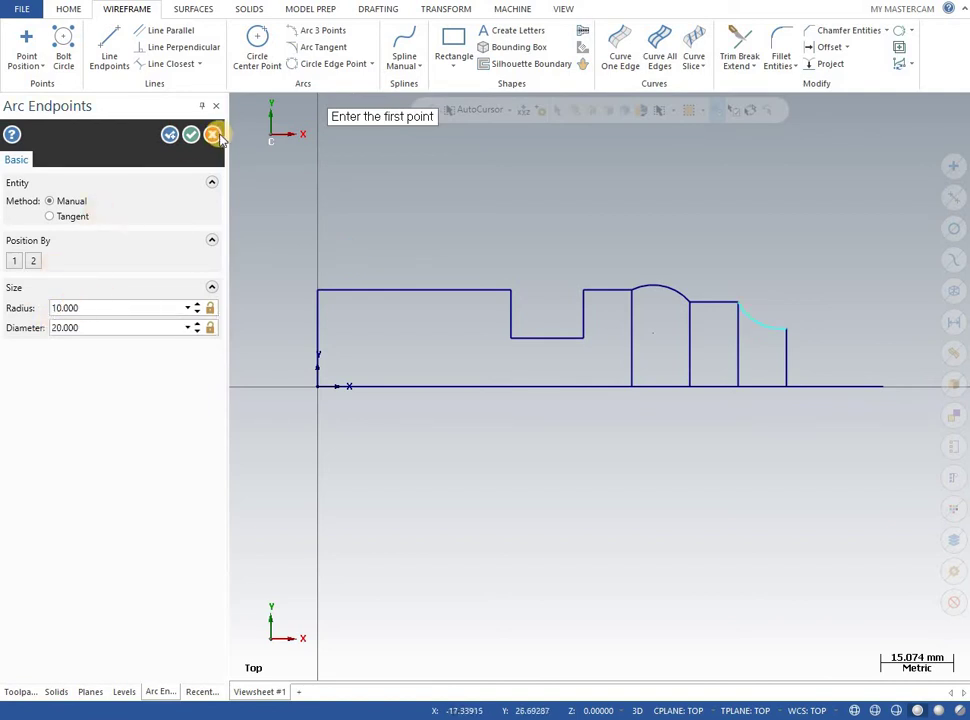
pyautogui.click(192, 135)
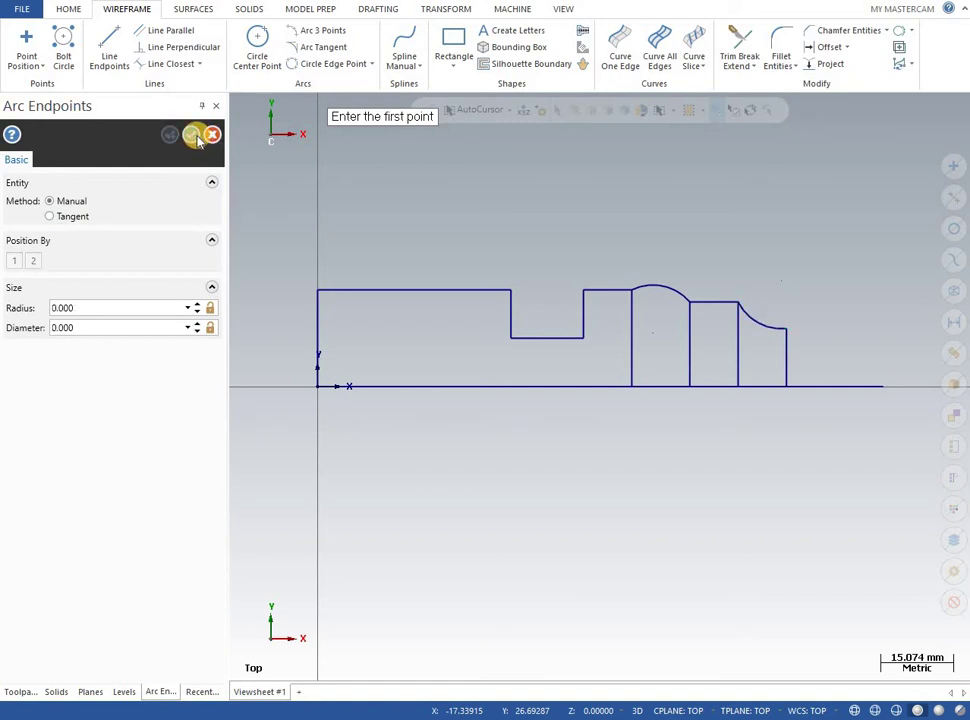
pyautogui.click(197, 140)
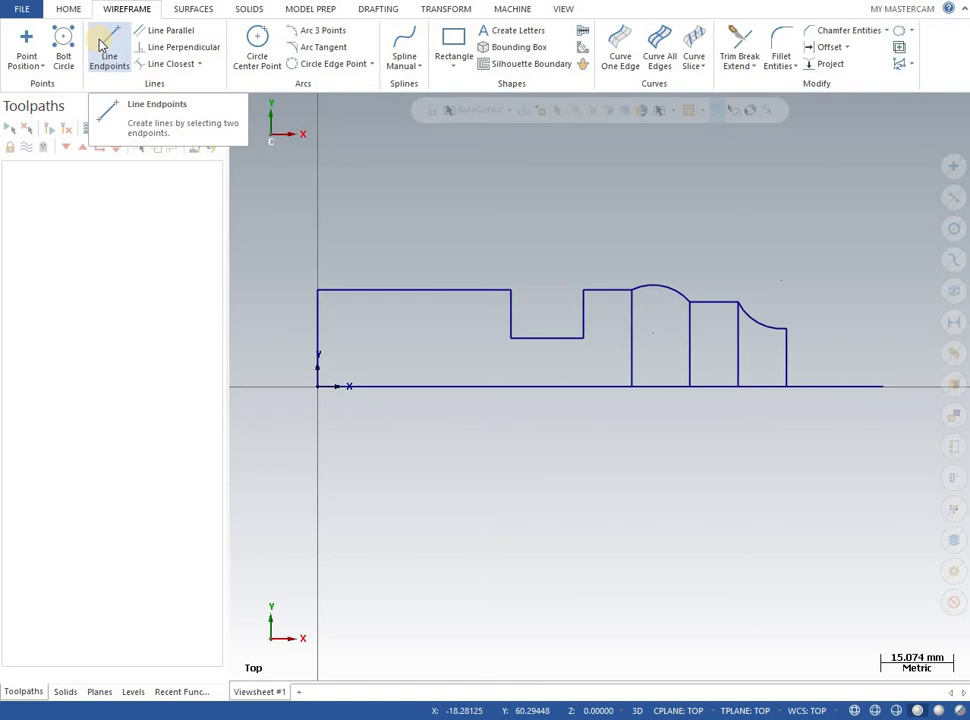
# Offset the end face line 10 mm to the right and the base line 10 mm upward.
pyautogui.click(829, 48)
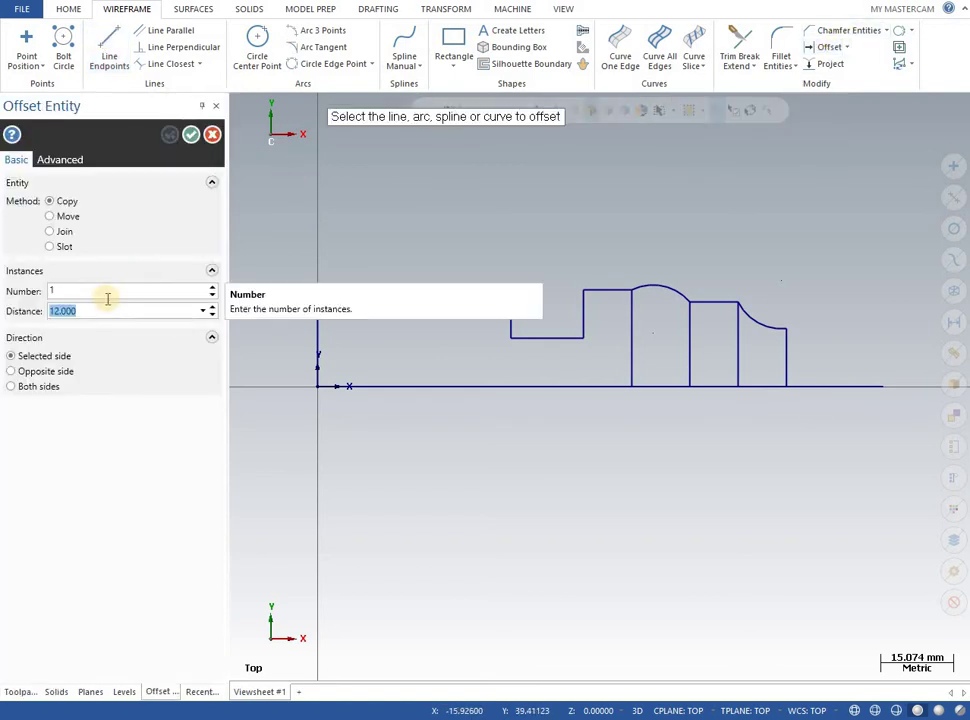
pyautogui.write('10.0')
pyautogui.press('Return')
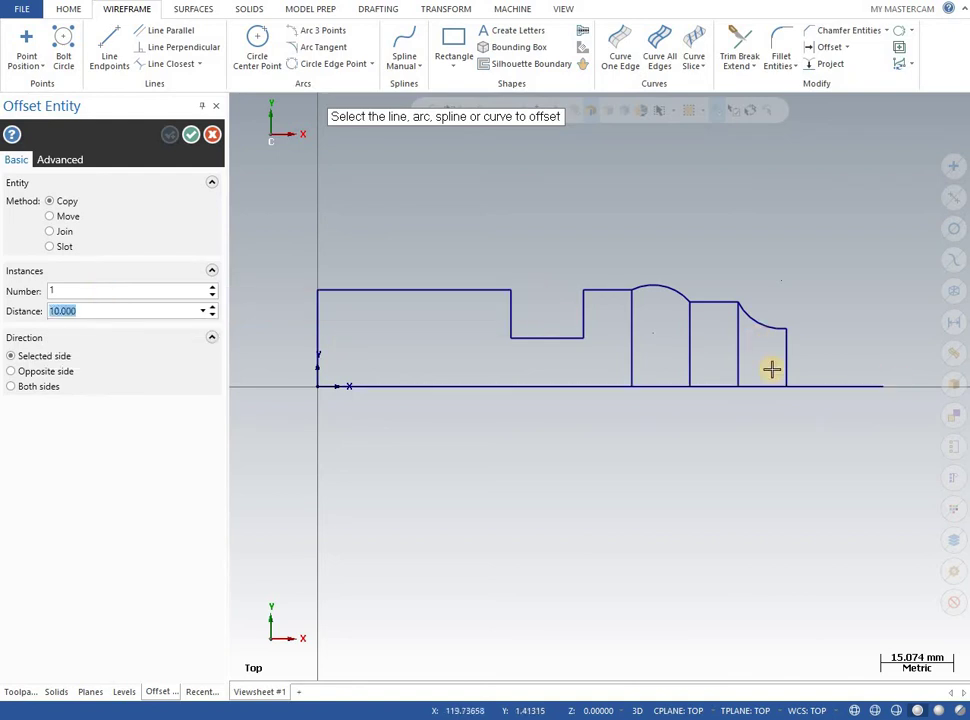
pyautogui.click(789, 357)
pyautogui.click(851, 366)
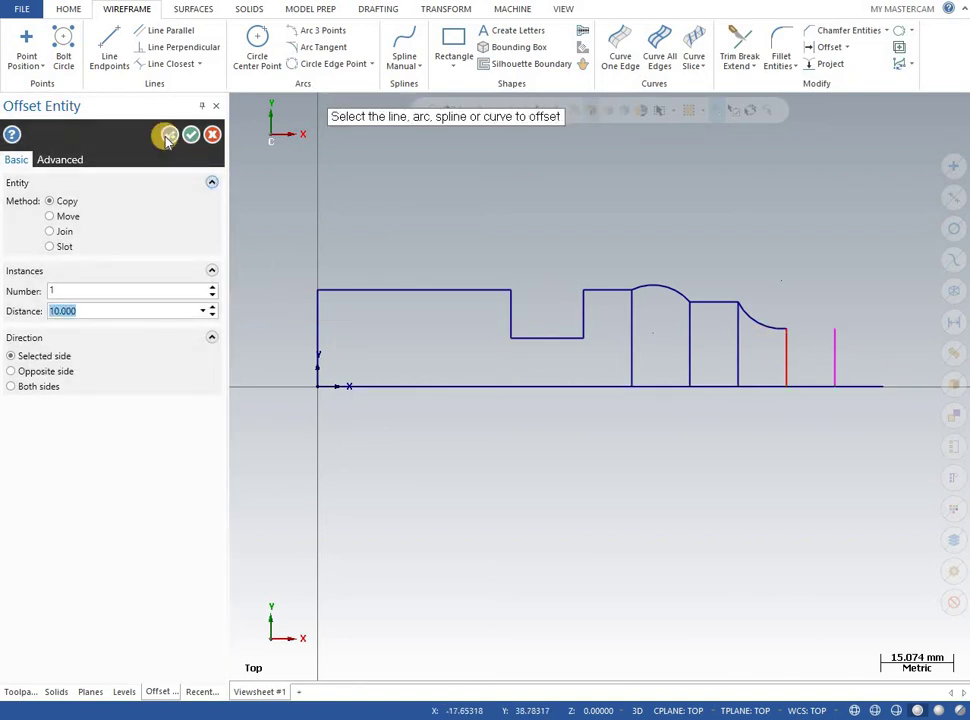
pyautogui.click(369, 126)
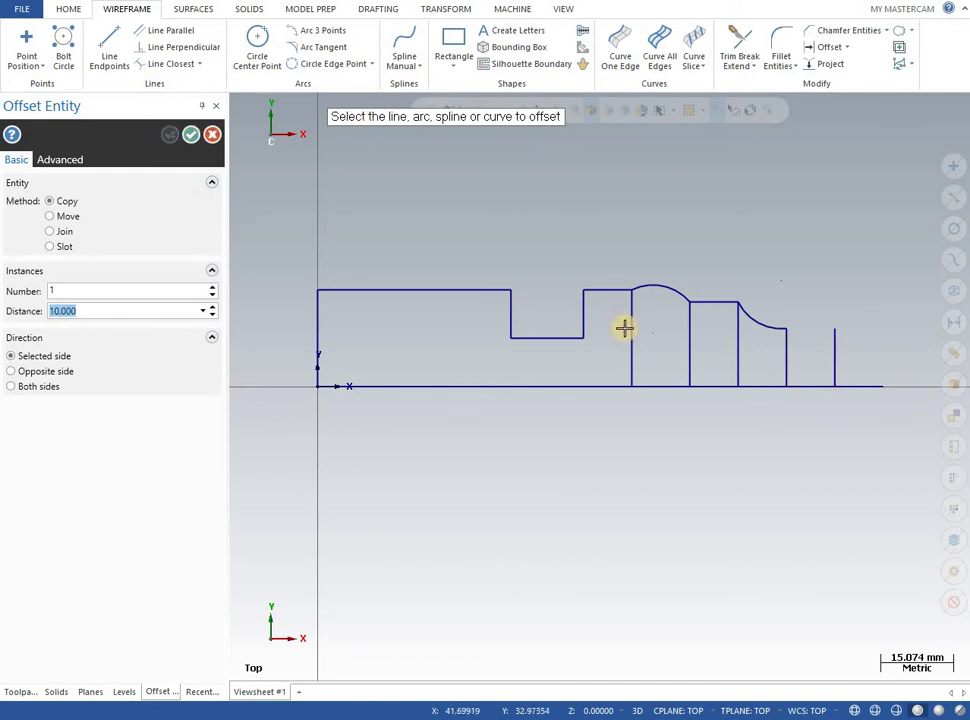
pyautogui.click(827, 363)
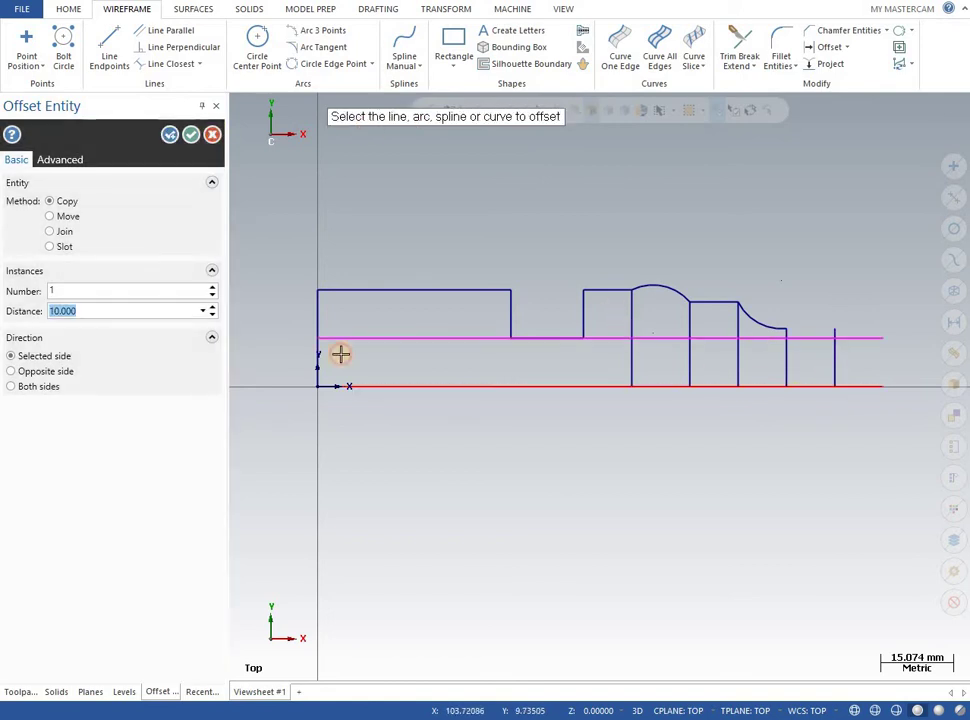
pyautogui.click(172, 134)
pyautogui.click(191, 134)
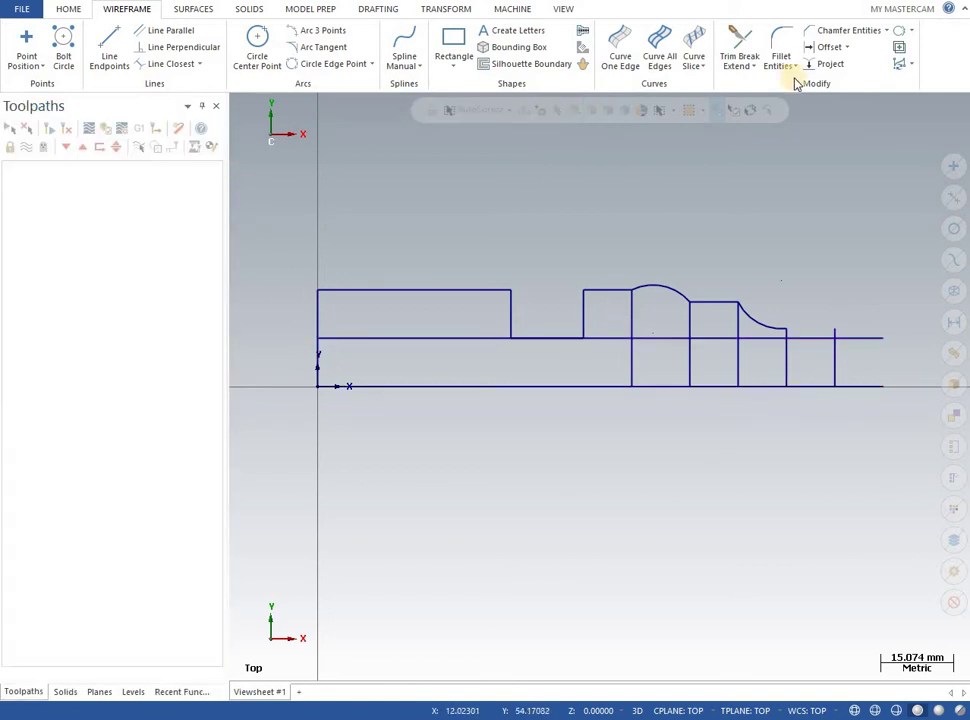
# Delete the leftover helper line pieces around the steps and the end face.
pyautogui.click(742, 44)
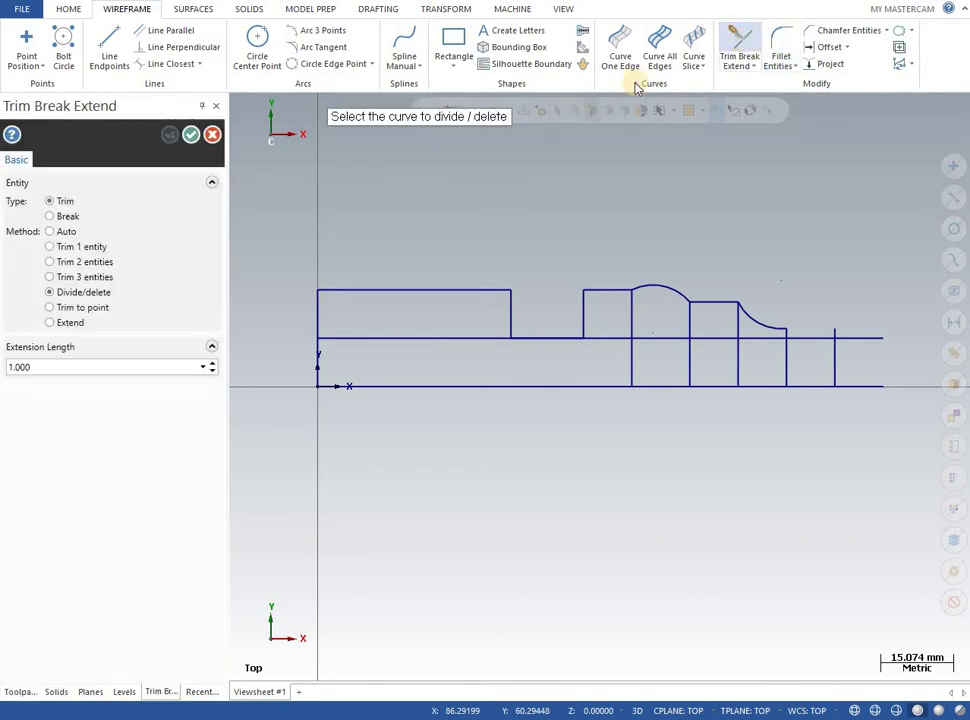
pyautogui.click(855, 336)
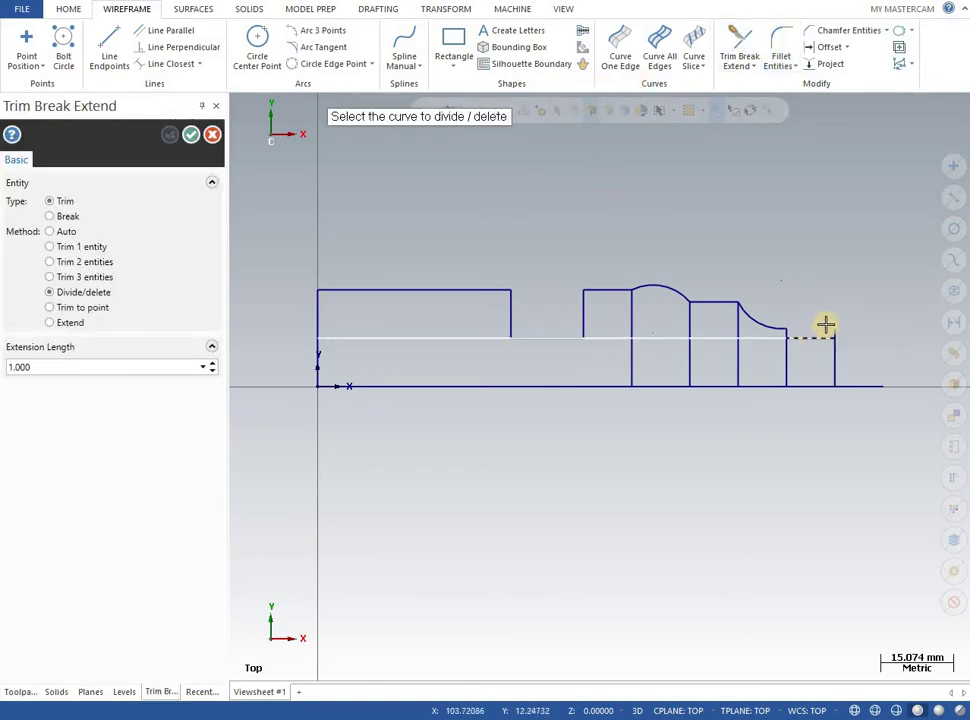
pyautogui.click(810, 335)
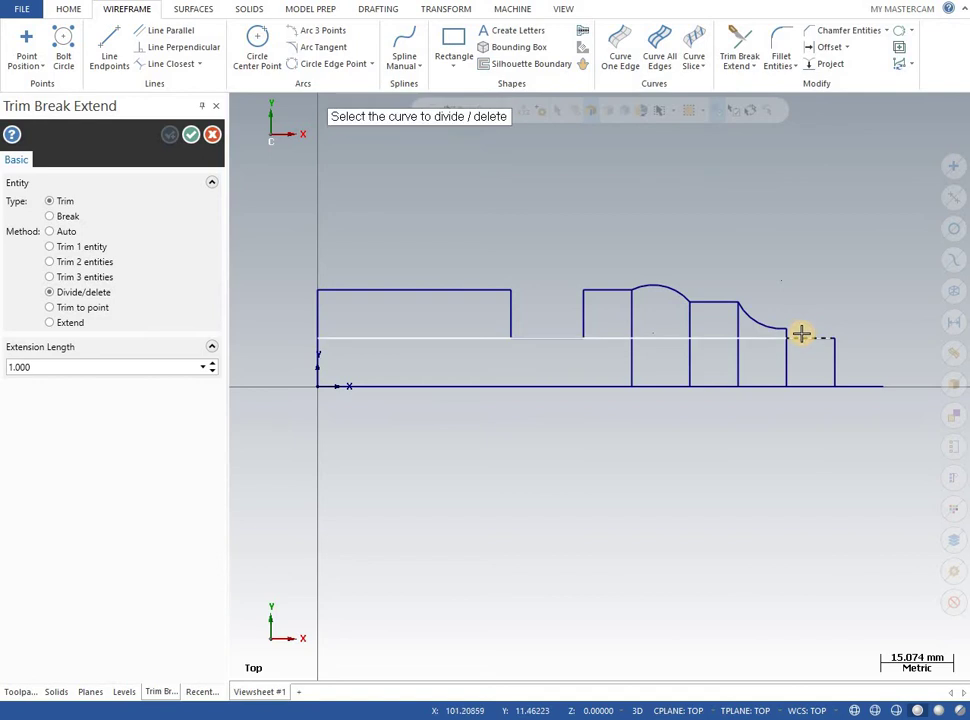
pyautogui.click(716, 342)
pyautogui.press('Escape')
pyautogui.press('Delete')
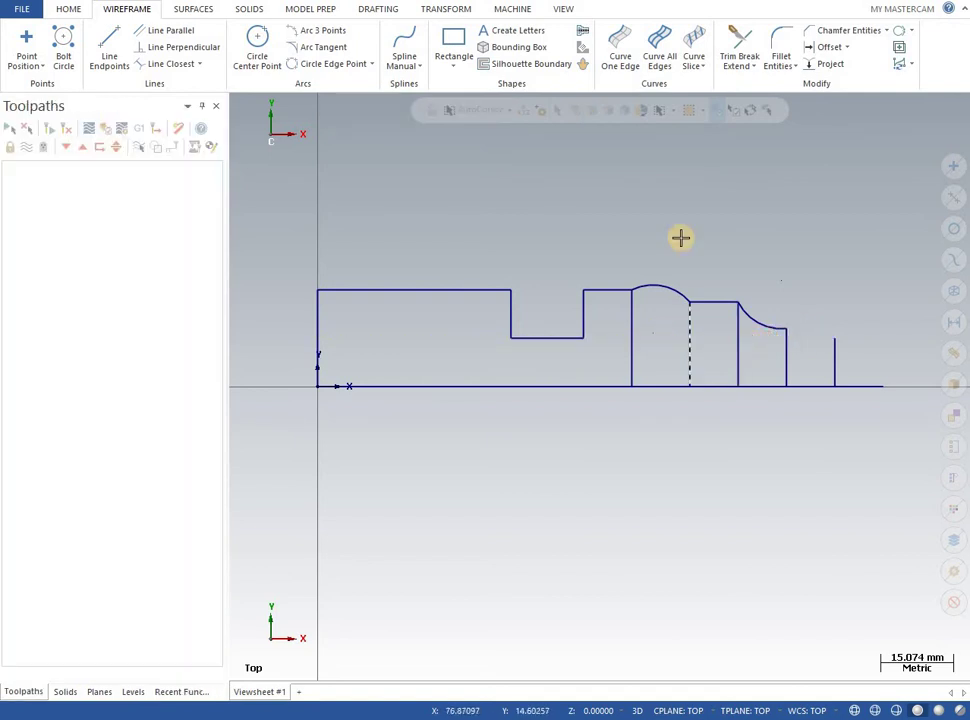
# Draw the sloped line, the horizontal top line and the vertical right end line.
pyautogui.click(109, 55)
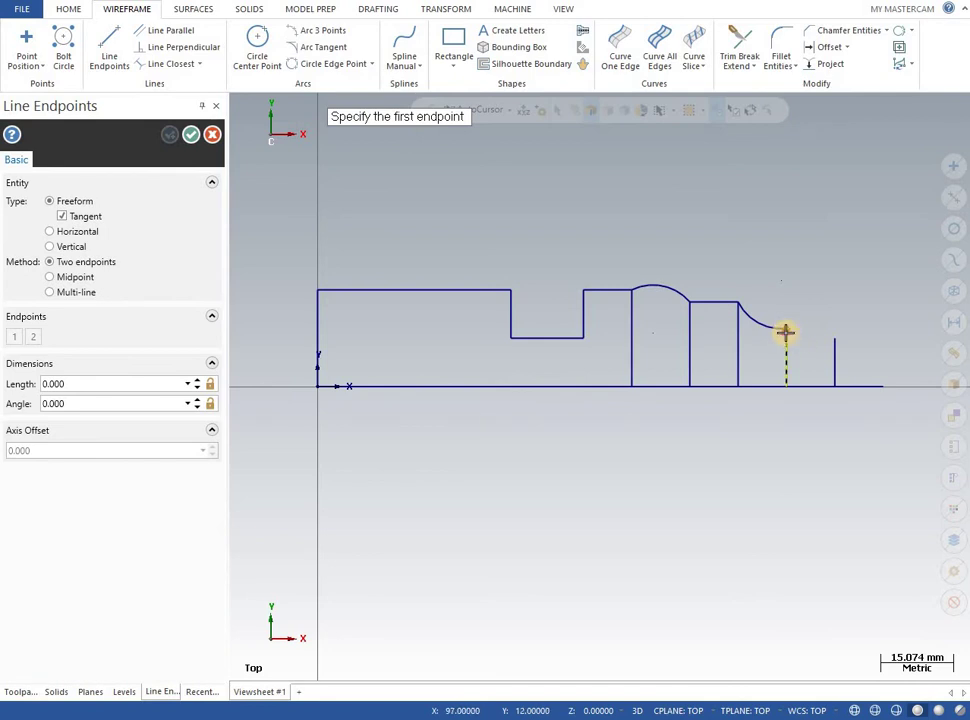
pyautogui.click(785, 330)
pyautogui.click(835, 339)
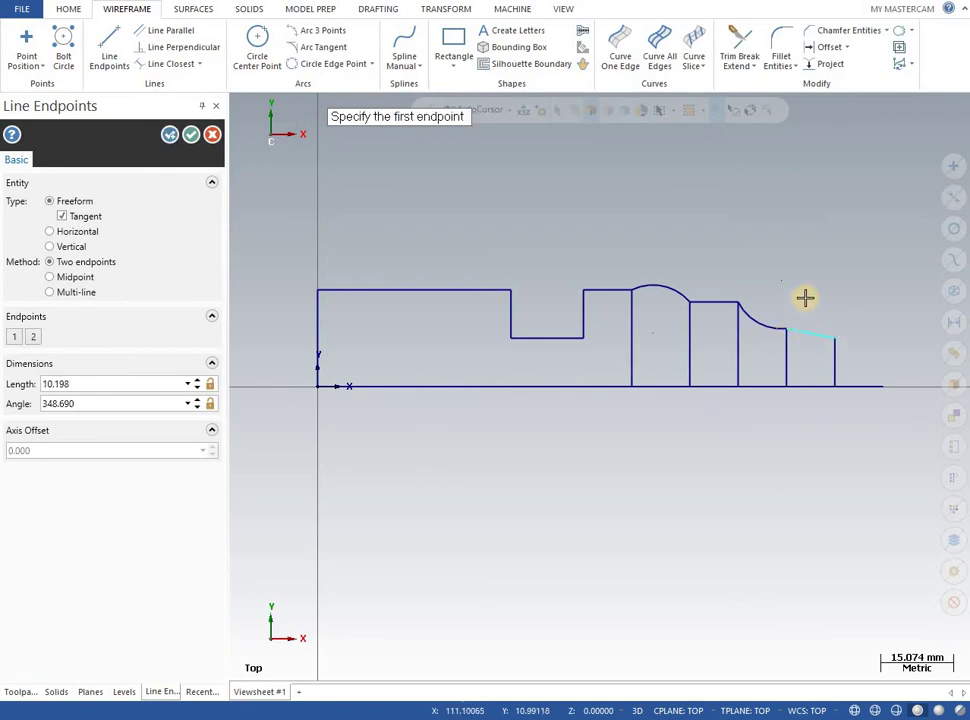
pyautogui.click(837, 341)
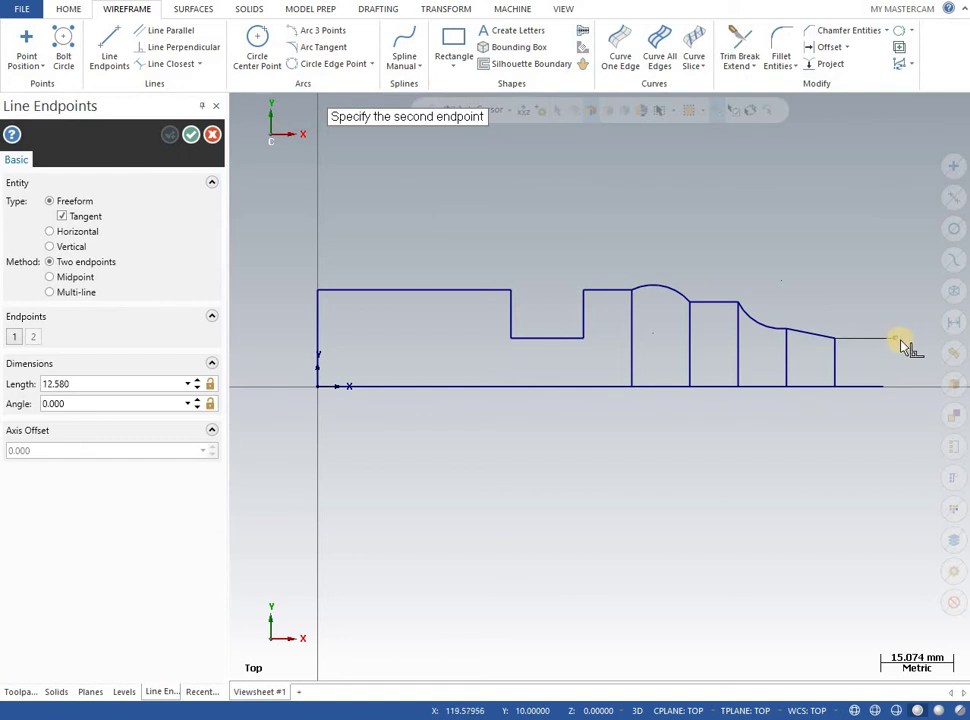
pyautogui.click(900, 340)
pyautogui.click(886, 388)
pyautogui.click(883, 312)
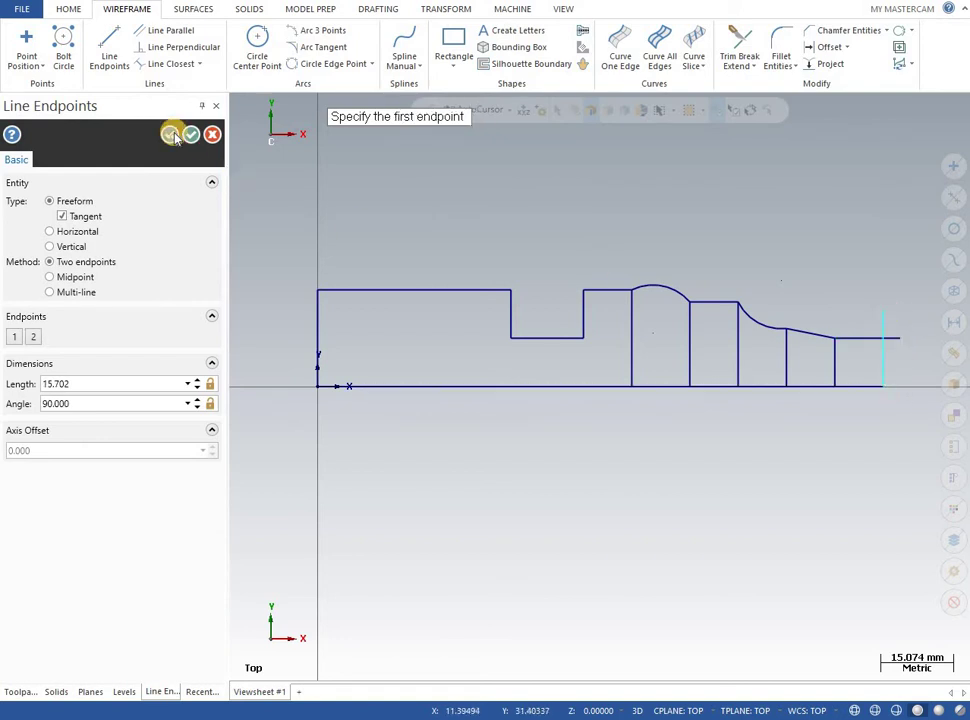
pyautogui.click(195, 137)
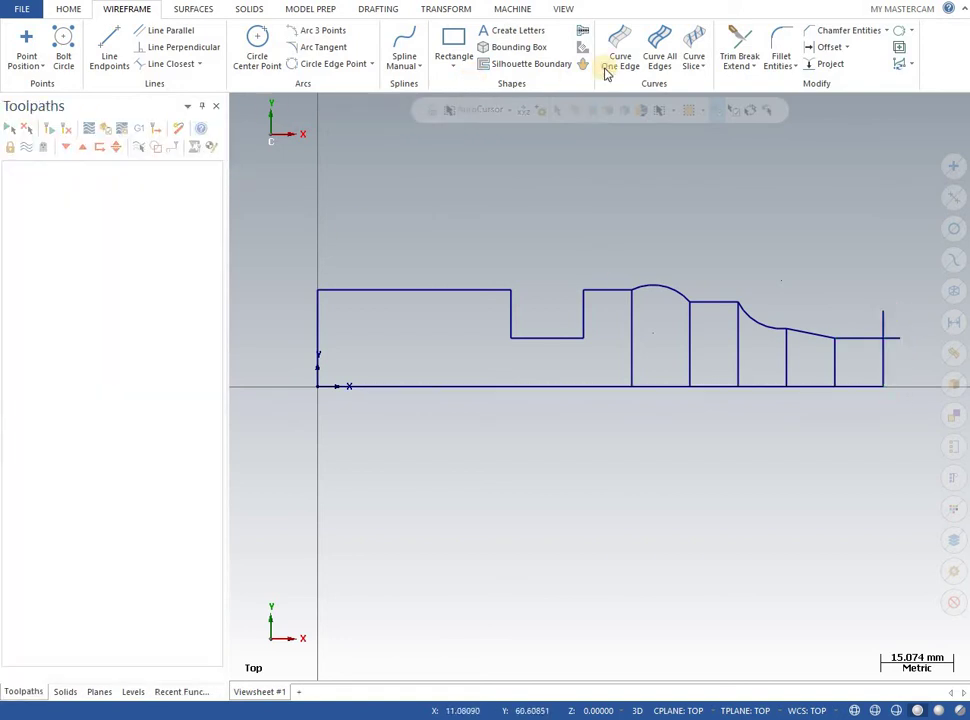
# Trim away the two line stubs above the top line and past the right end.
pyautogui.click(738, 42)
pyautogui.click(881, 315)
pyautogui.click(893, 338)
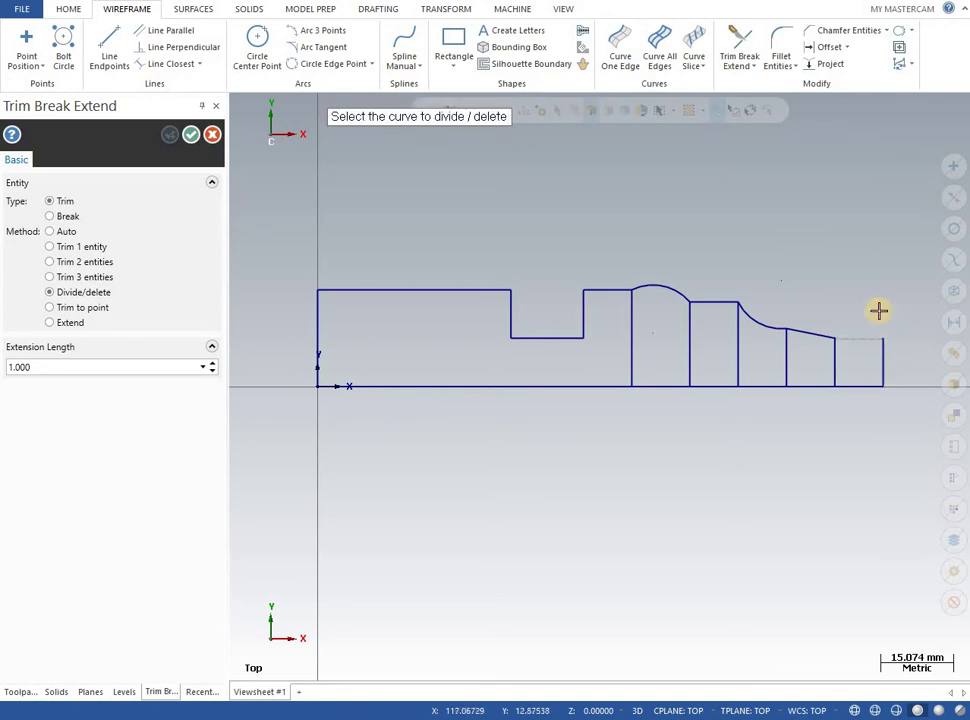
pyautogui.moveTo(839, 307); pyautogui.dragTo(829, 305, button='middle')
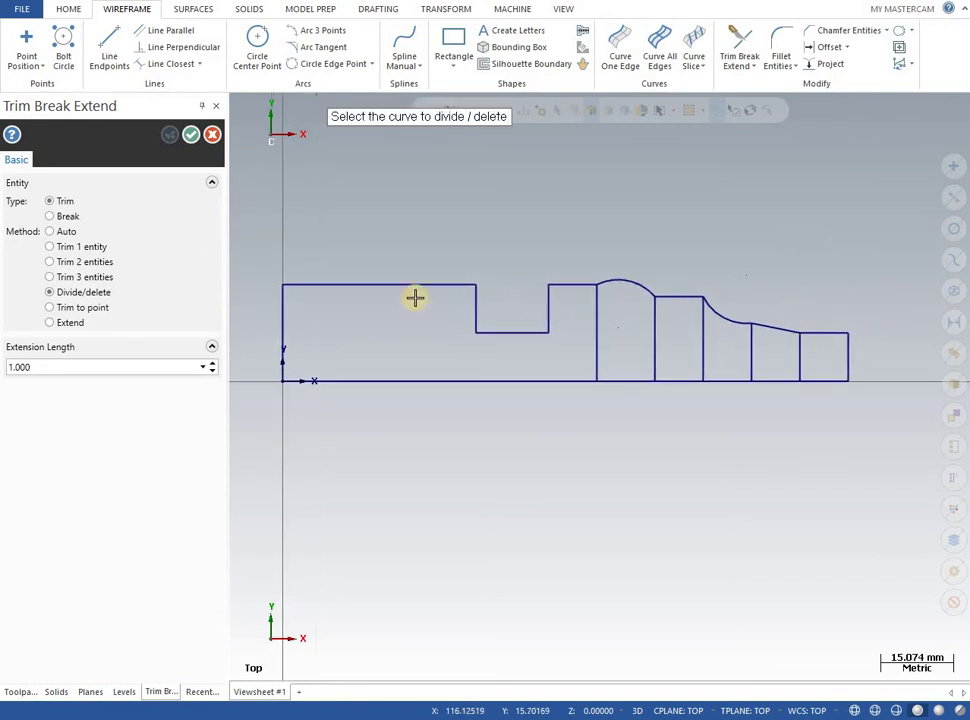
pyautogui.click(190, 133)
pyautogui.press('F1')
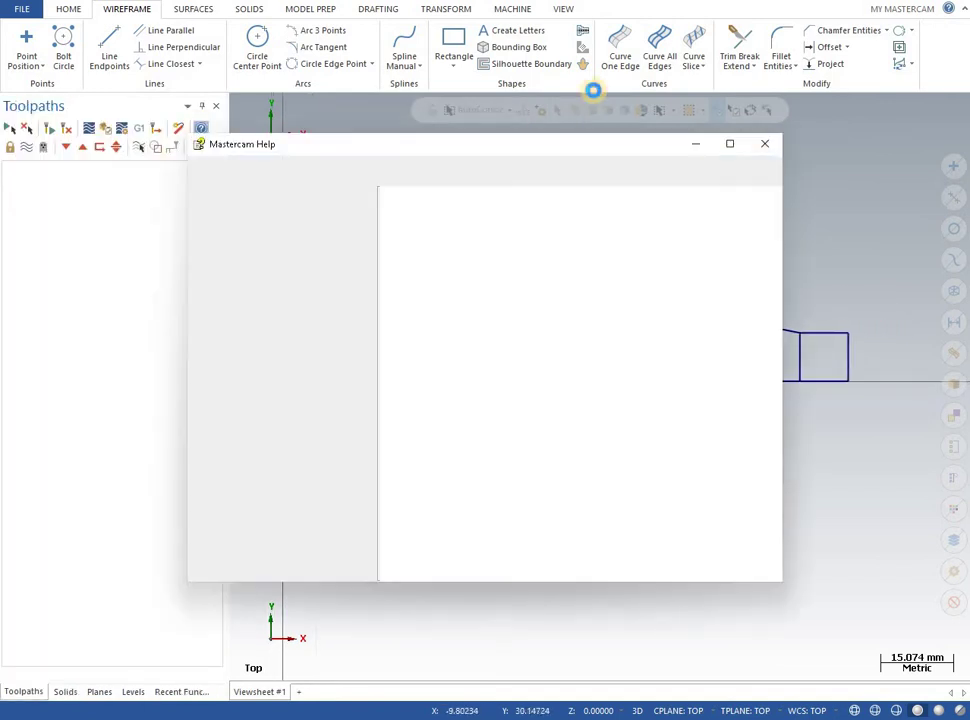
pyautogui.click(764, 145)
# Round the corner between the top line and the end line with a radius 10 fillet.
pyautogui.click(778, 40)
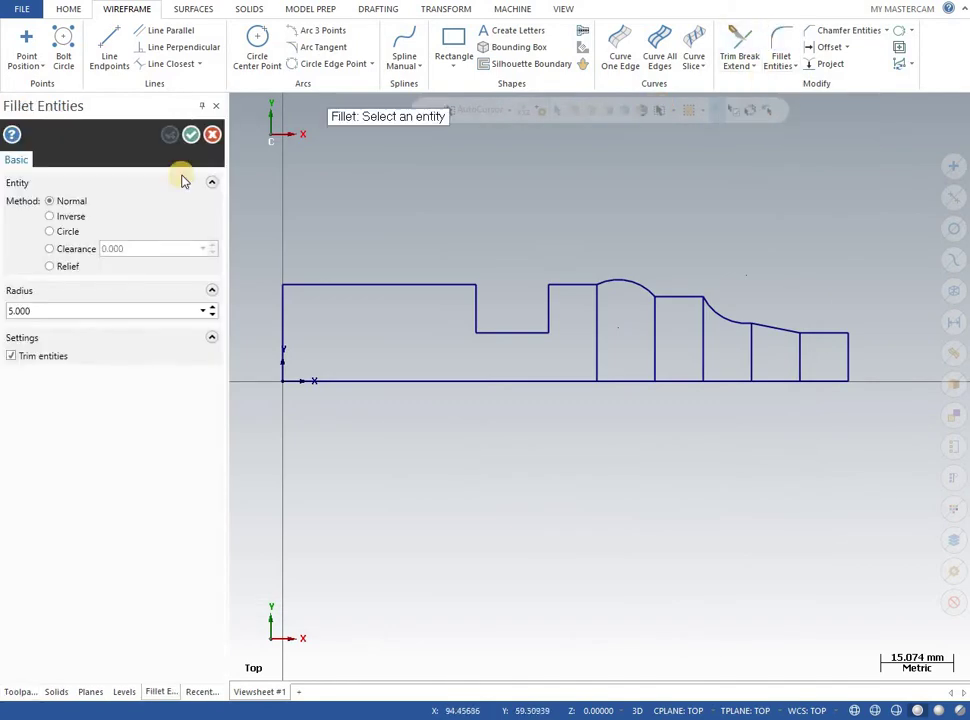
pyautogui.write('10')
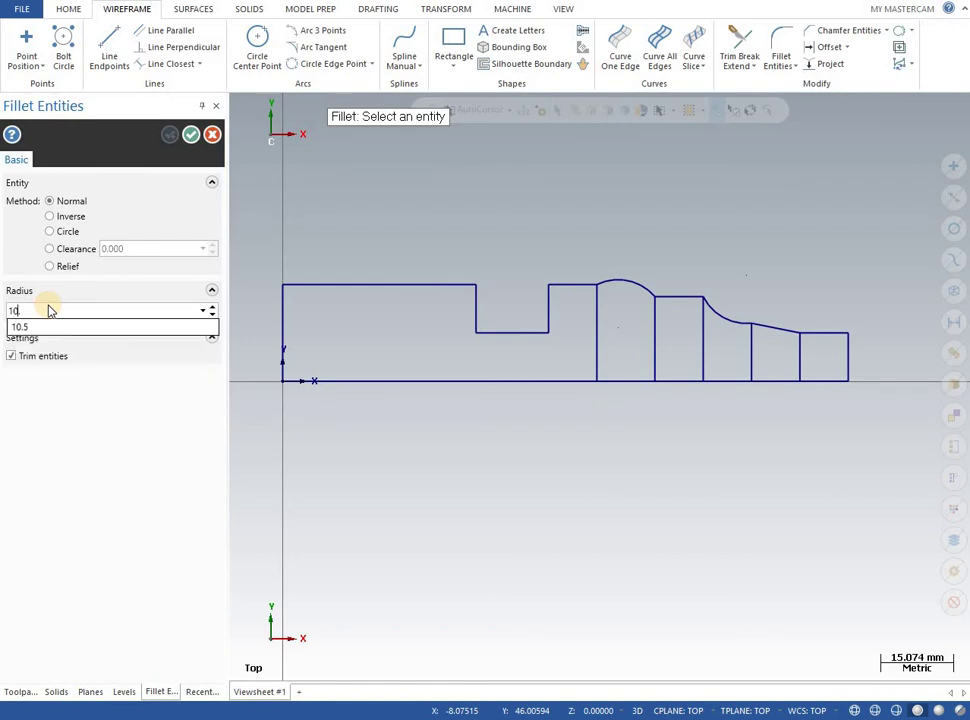
pyautogui.press('Return')
pyautogui.click(845, 338)
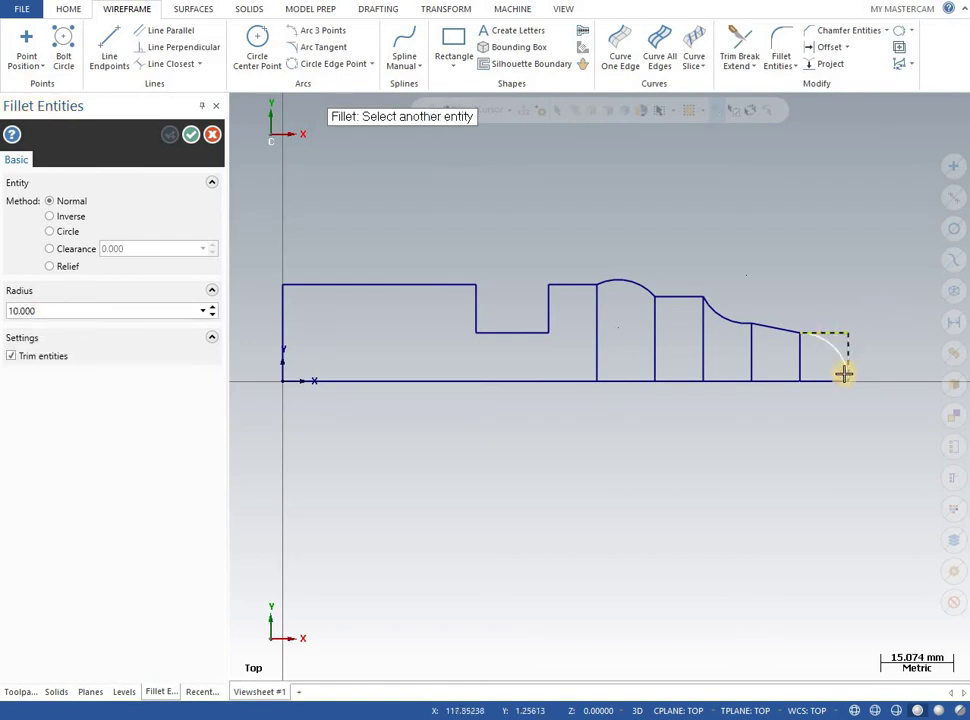
pyautogui.click(845, 373)
pyautogui.click(190, 134)
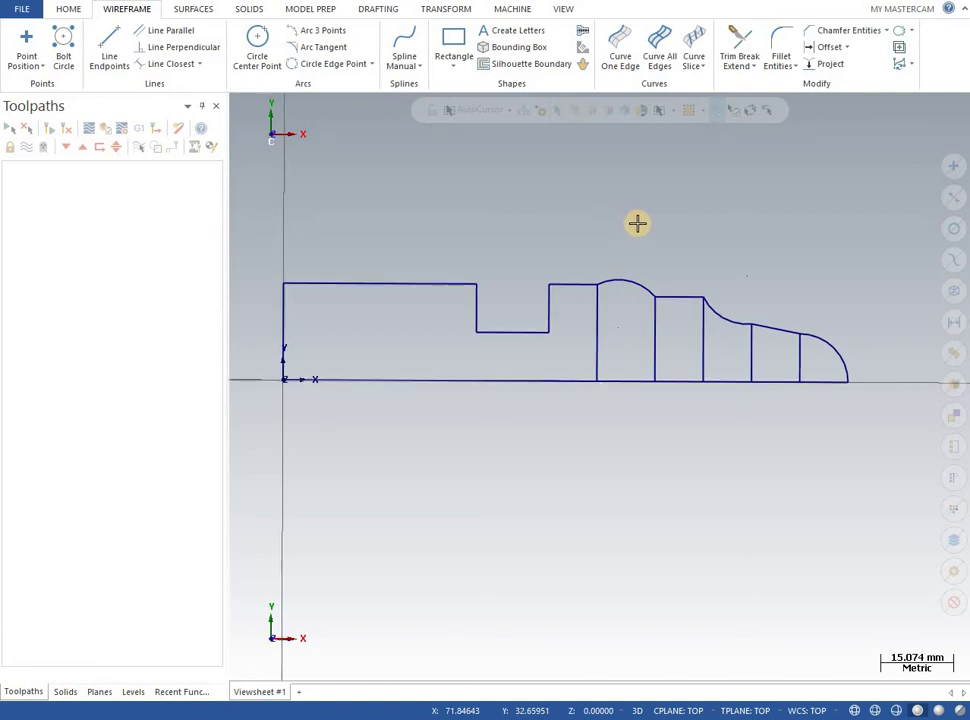
pyautogui.moveTo(637, 223); pyautogui.dragTo(672, 219, button='middle')
pyautogui.moveTo(673, 222); pyautogui.dragTo(910, 440)
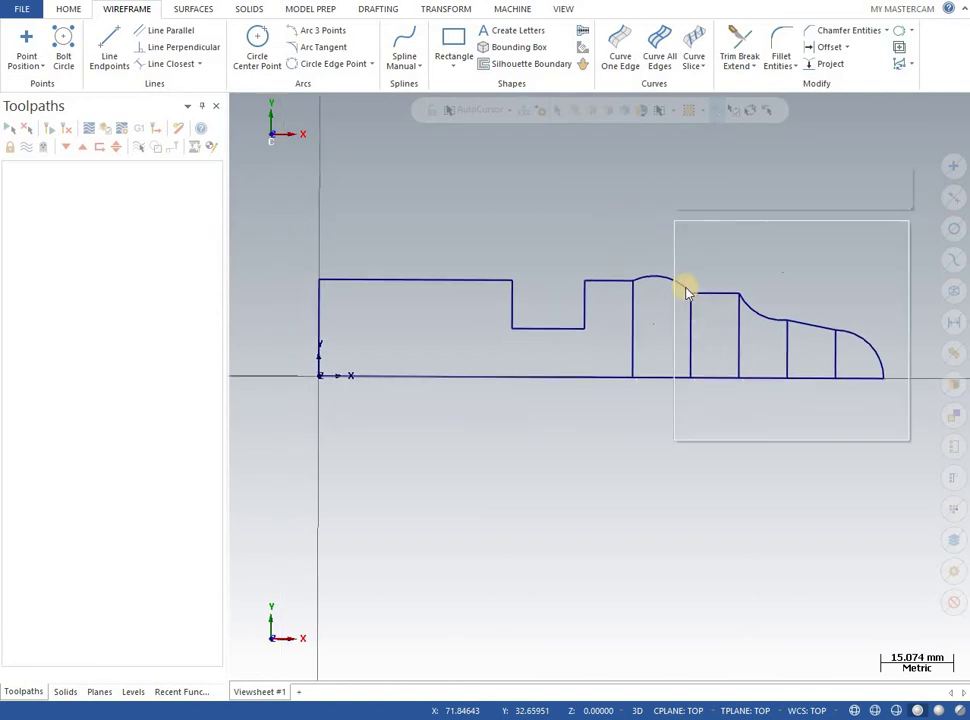
pyautogui.rightClick(583, 169)
pyautogui.click(621, 251)
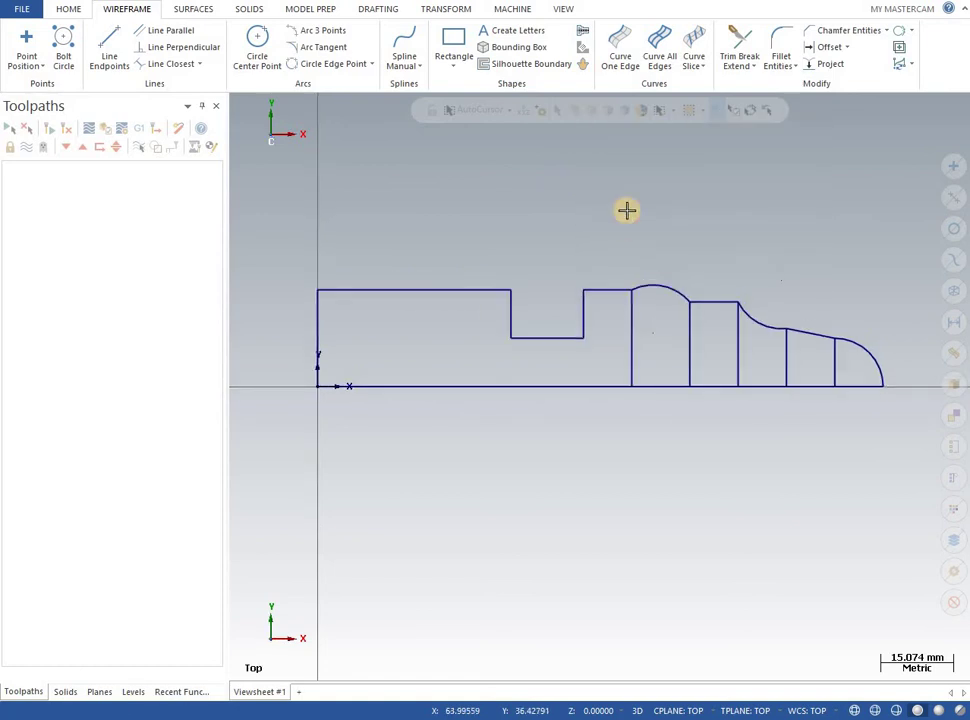
pyautogui.moveTo(626, 210)
pyautogui.mouseDown(button='middle')
pyautogui.moveTo(624, 186)
pyautogui.moveTo(626, 223)
pyautogui.mouseUp(button='middle')
pyautogui.rightClick(626, 223)
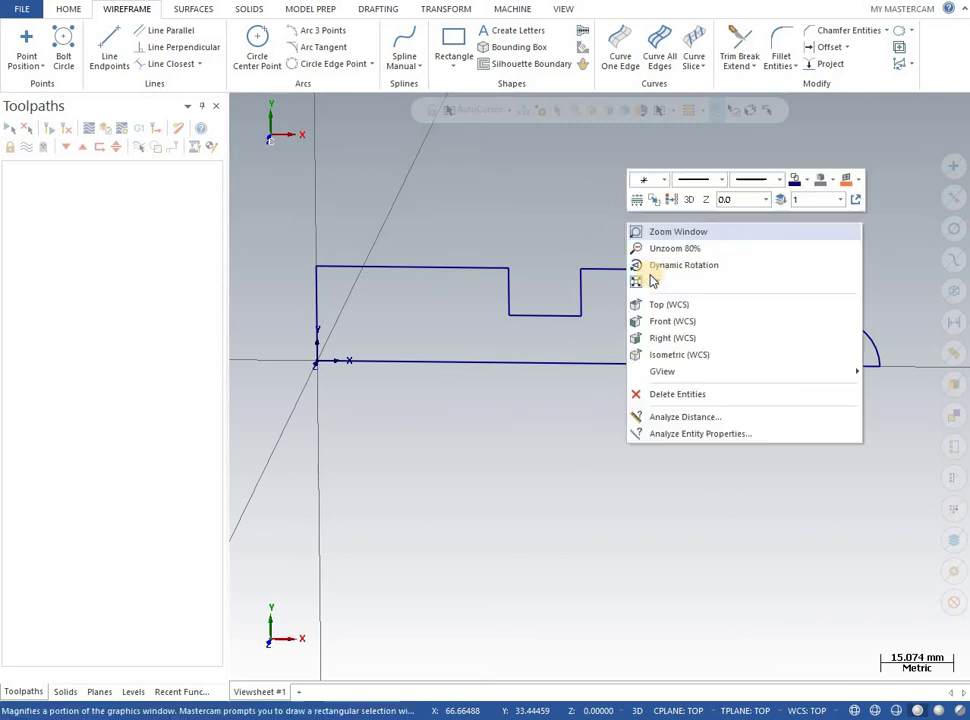
pyautogui.click(672, 304)
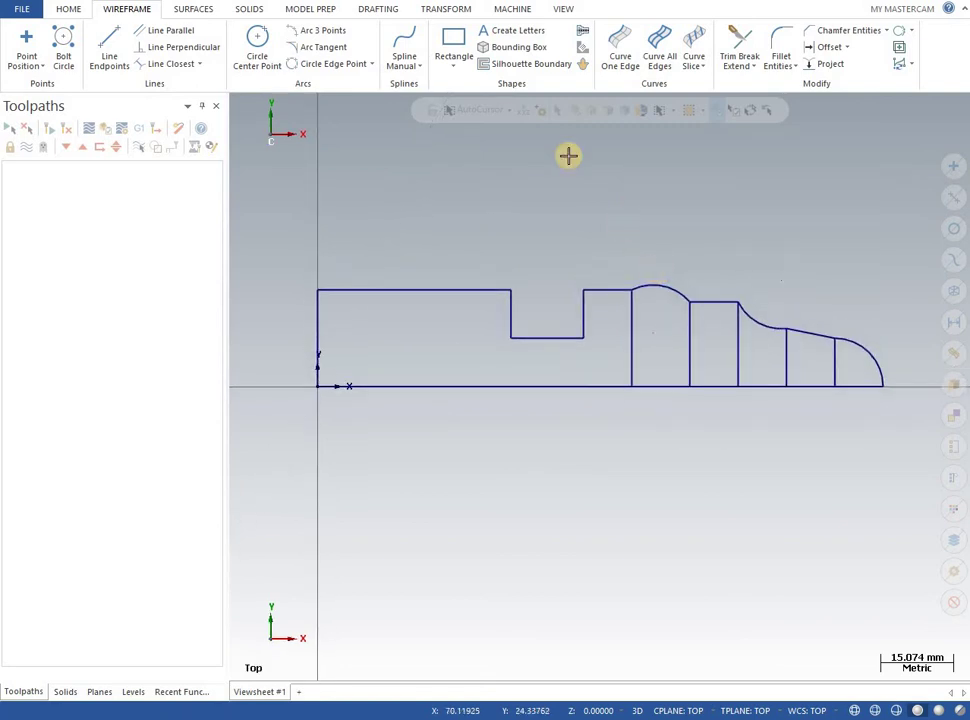
# Select the Lathe Default machine, browse the Turning toolpath gallery, and expand the machine group properties.
pyautogui.click(514, 9)
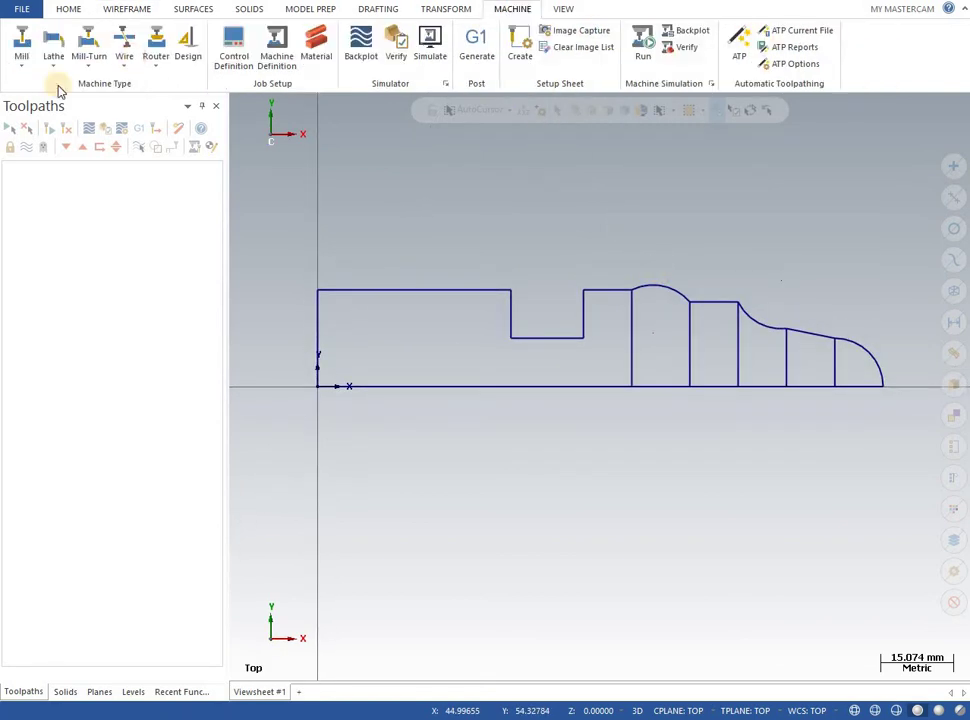
pyautogui.click(54, 62)
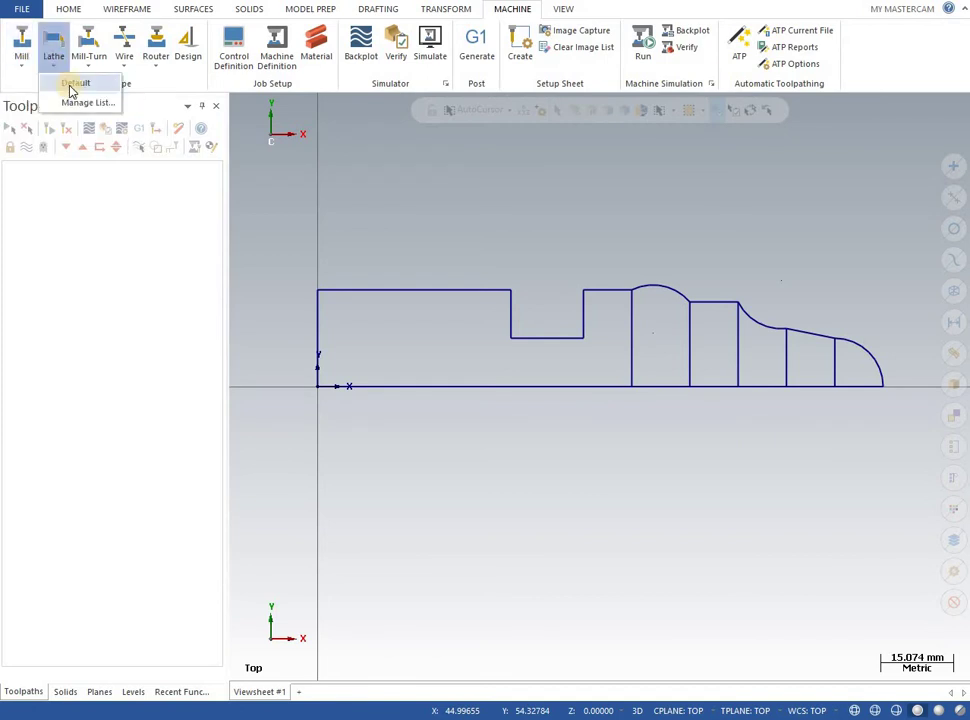
pyautogui.click(72, 83)
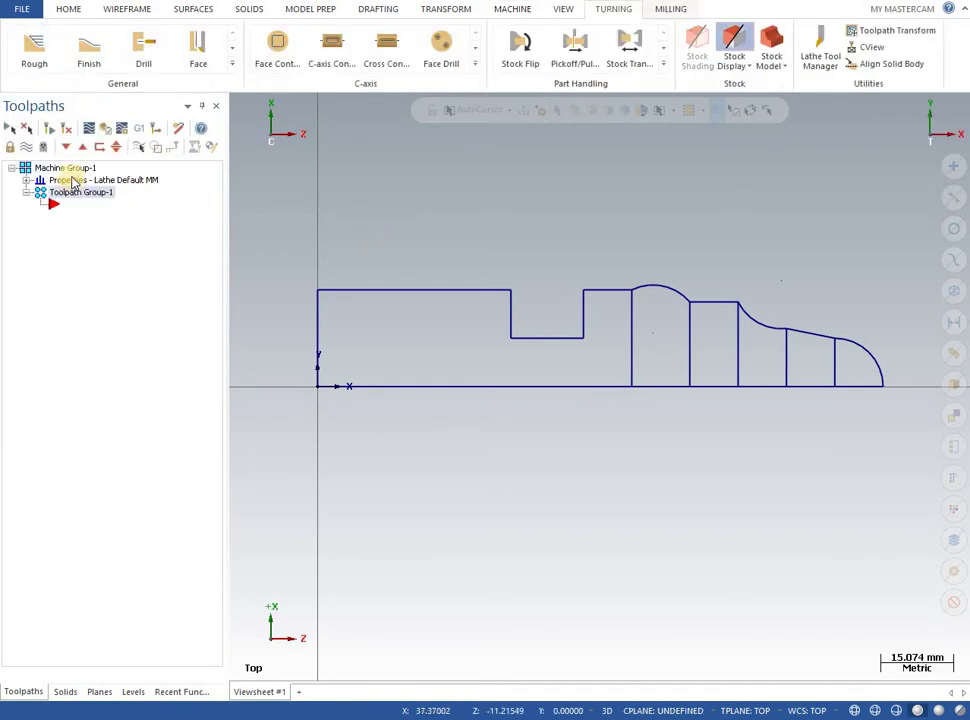
pyautogui.click(232, 64)
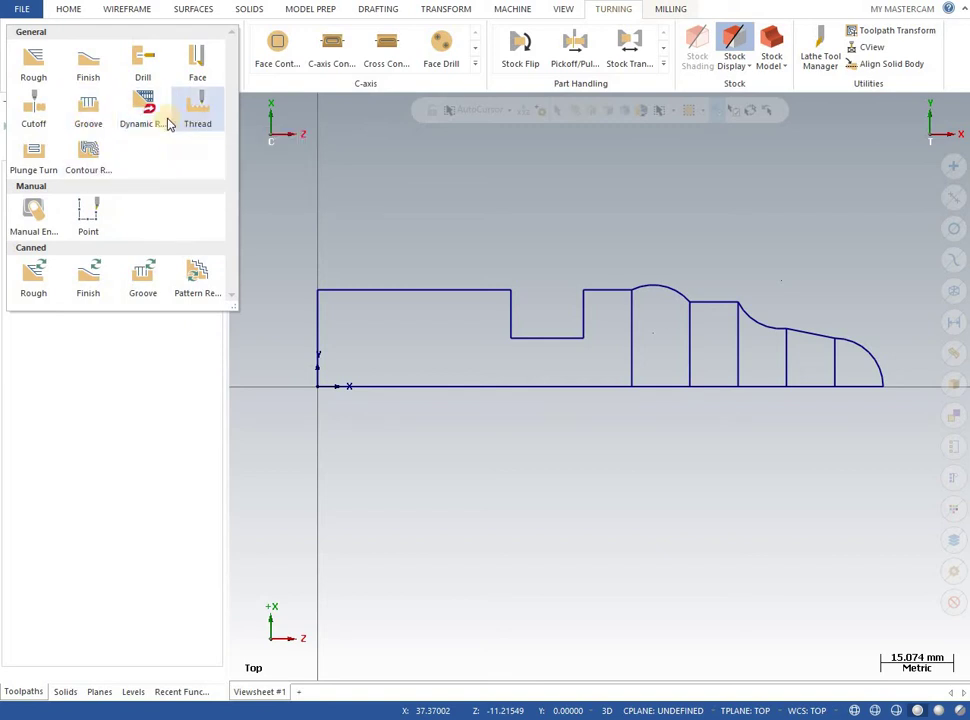
pyautogui.click(315, 174)
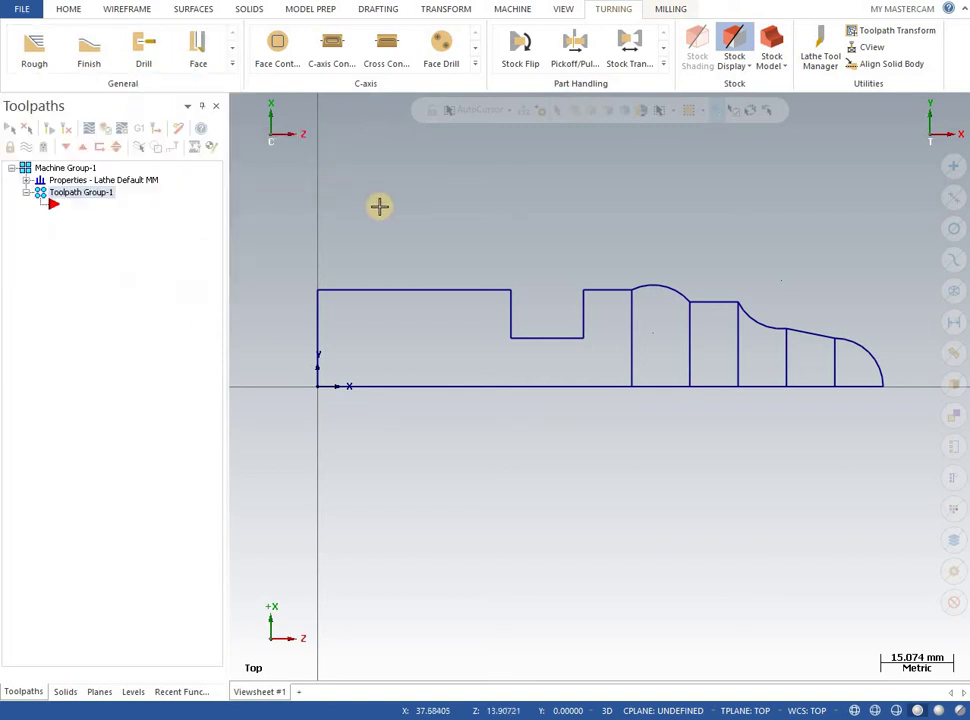
pyautogui.click(26, 181)
# Make the stock from two points as a 45 mm OD, 117 mm long cylinder on the left spindle.
pyautogui.click(85, 216)
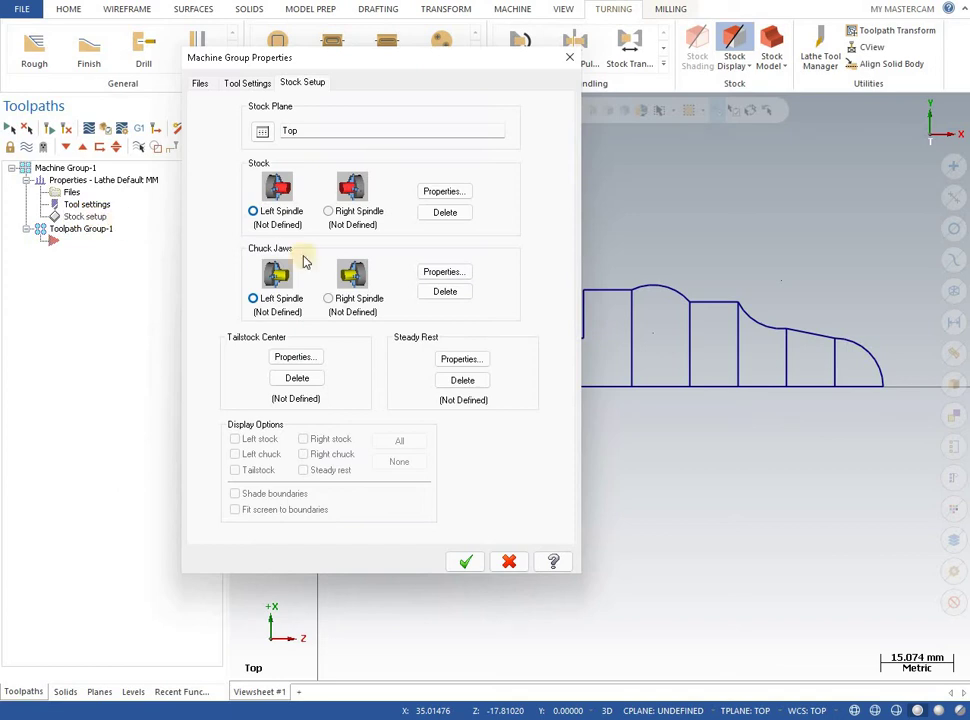
pyautogui.click(444, 191)
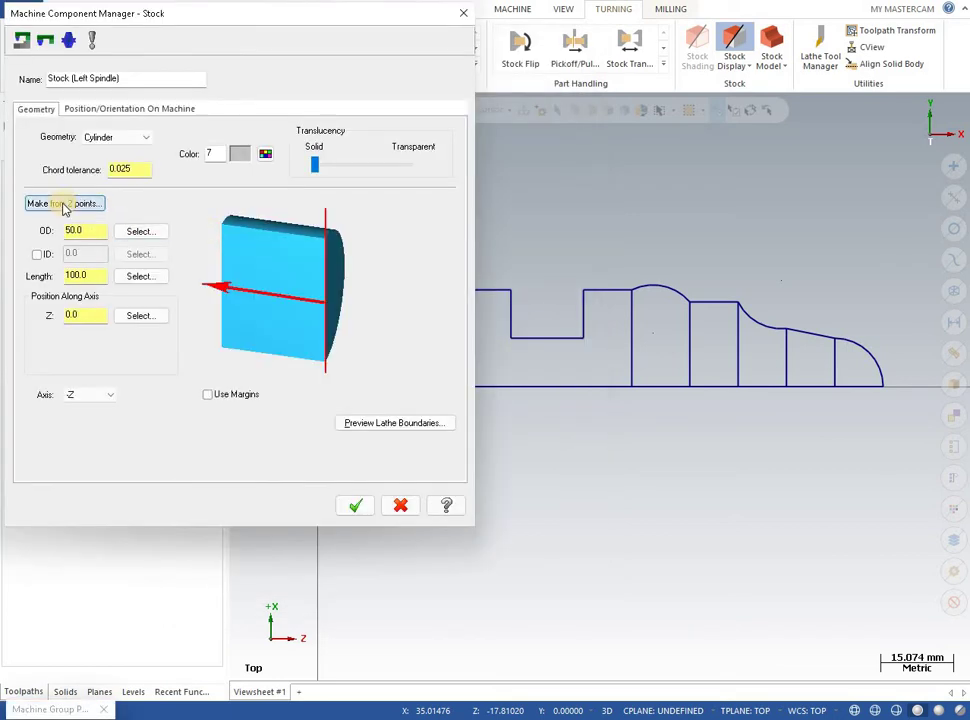
pyautogui.click(142, 233)
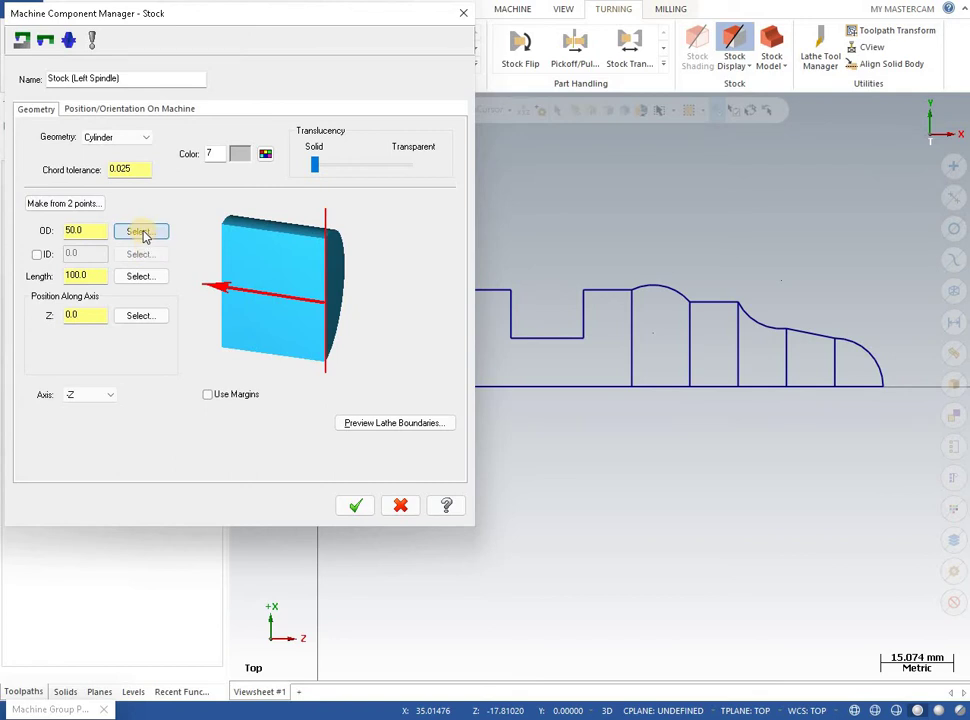
pyautogui.click(82, 206)
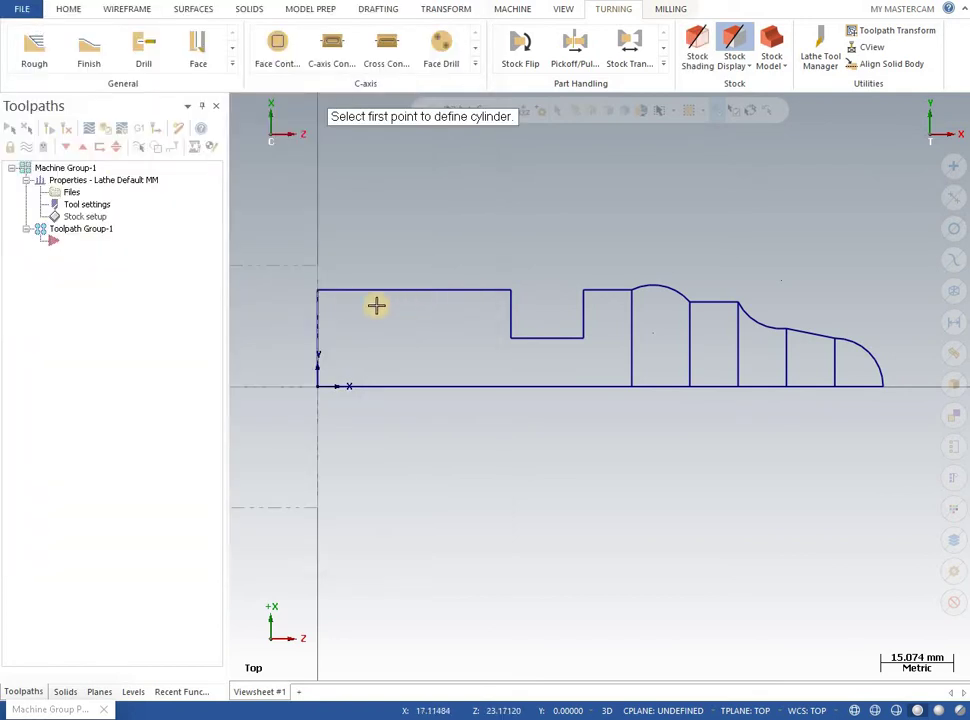
pyautogui.click(319, 292)
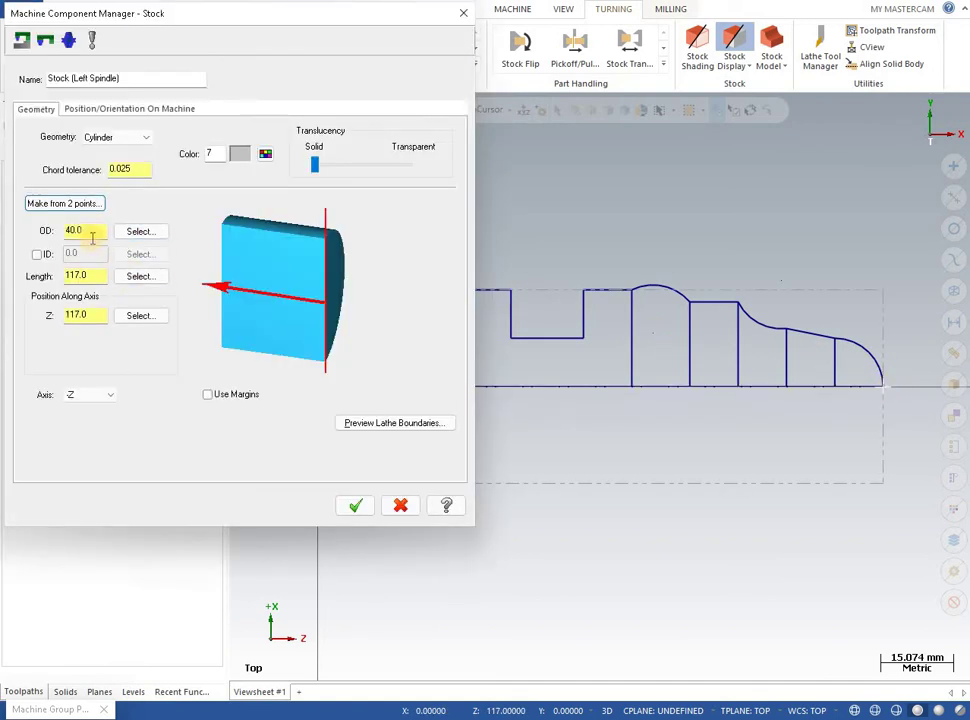
pyautogui.click(78, 232)
pyautogui.write('45')
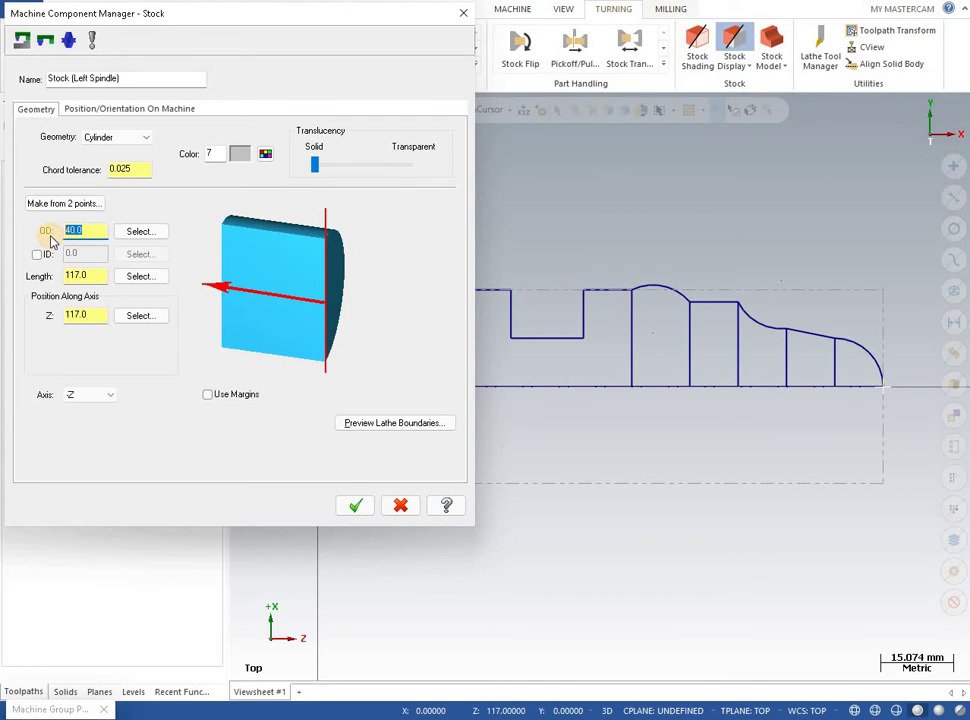
pyautogui.click(355, 505)
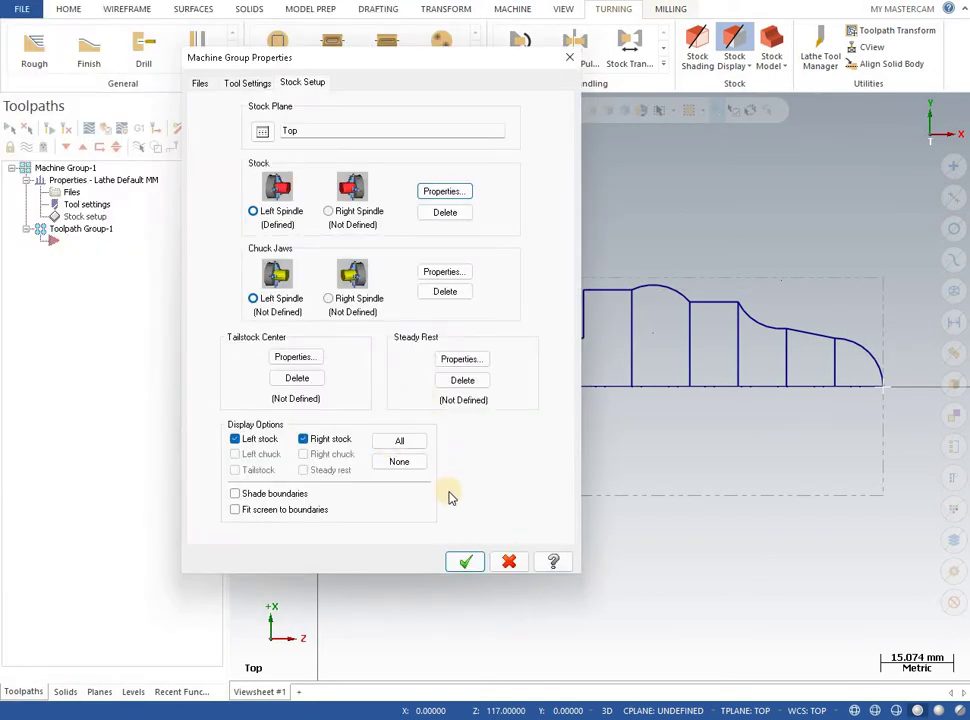
pyautogui.click(464, 563)
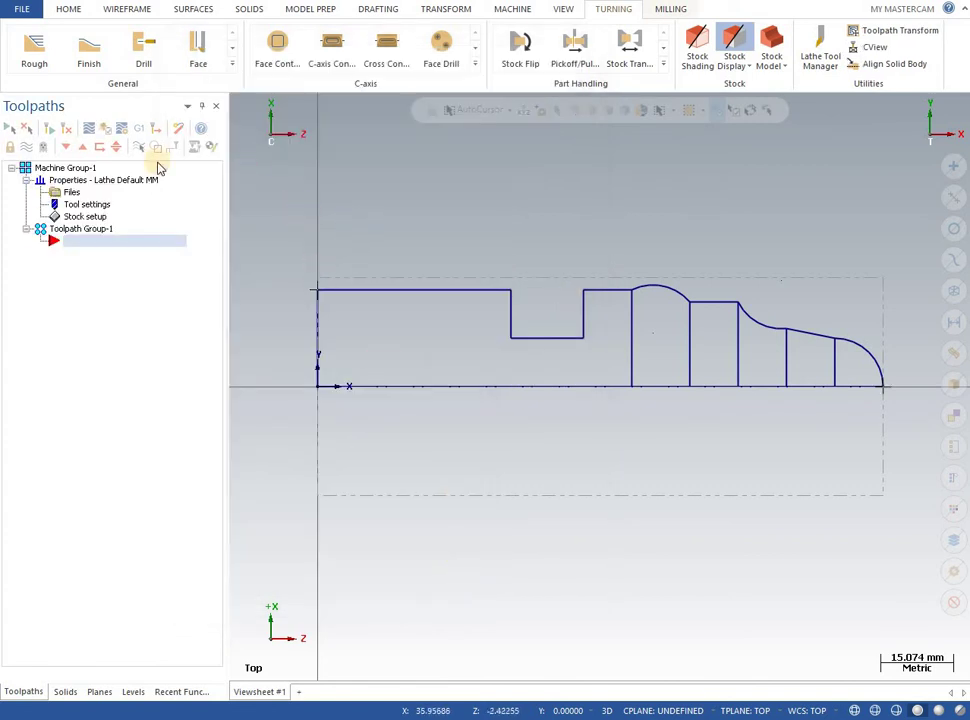
# Start a Dynamic Rough toolpath chained from the rounded end arc to the top-left line.
pyautogui.click(234, 62)
pyautogui.click(143, 117)
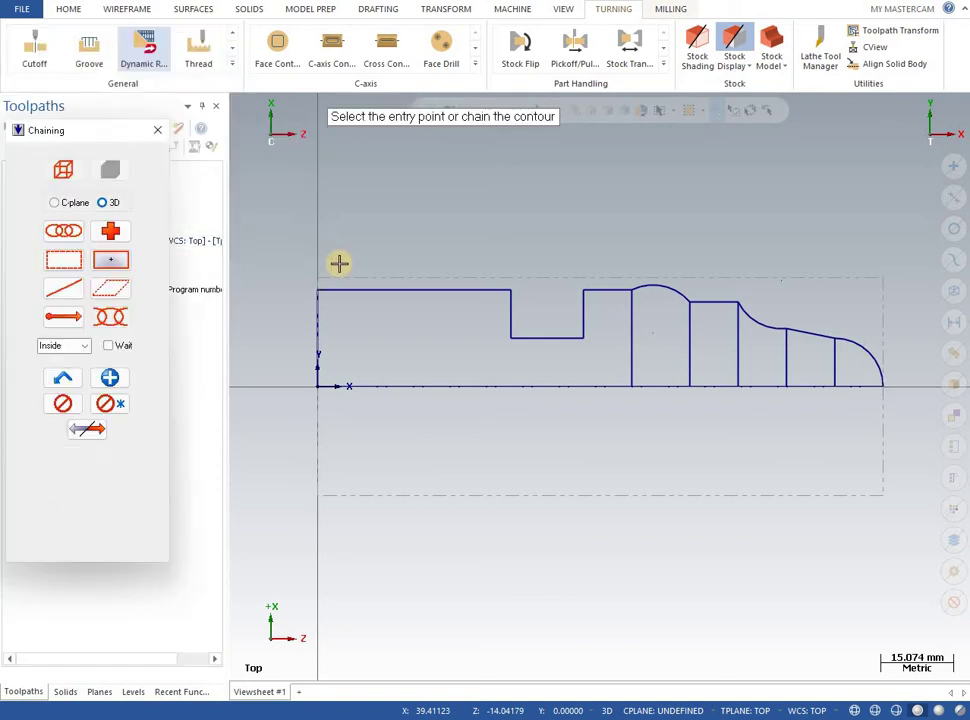
pyautogui.click(845, 365)
pyautogui.click(368, 291)
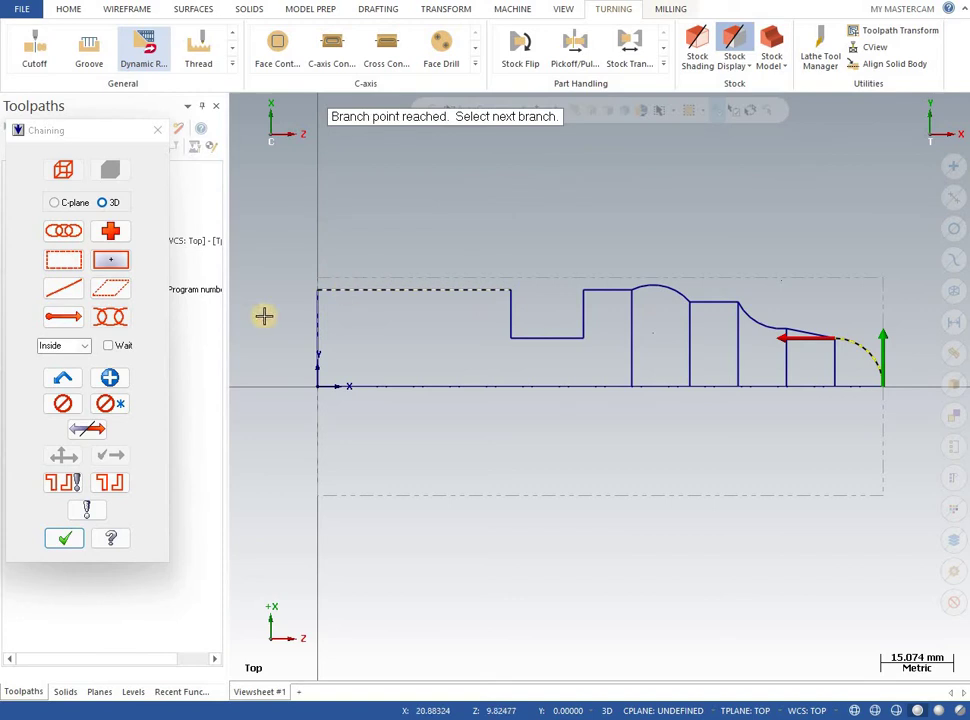
pyautogui.click(48, 541)
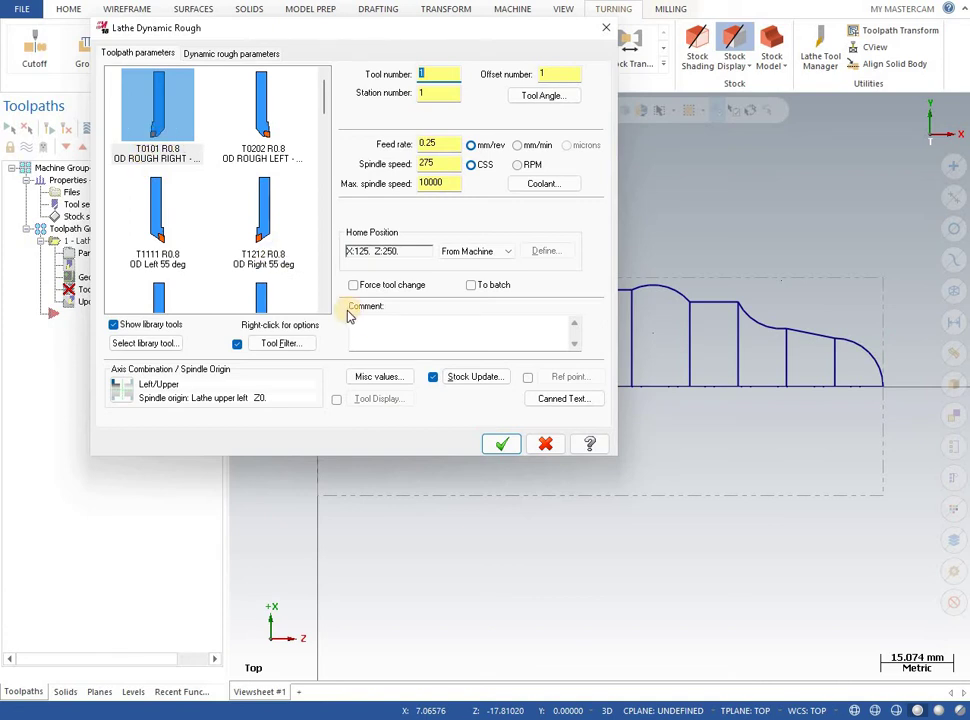
# Pick the T142142 button tool from the tool list and give it a round (R) insert.
pyautogui.click(326, 309)
pyautogui.click(326, 309)
pyautogui.click(326, 309)
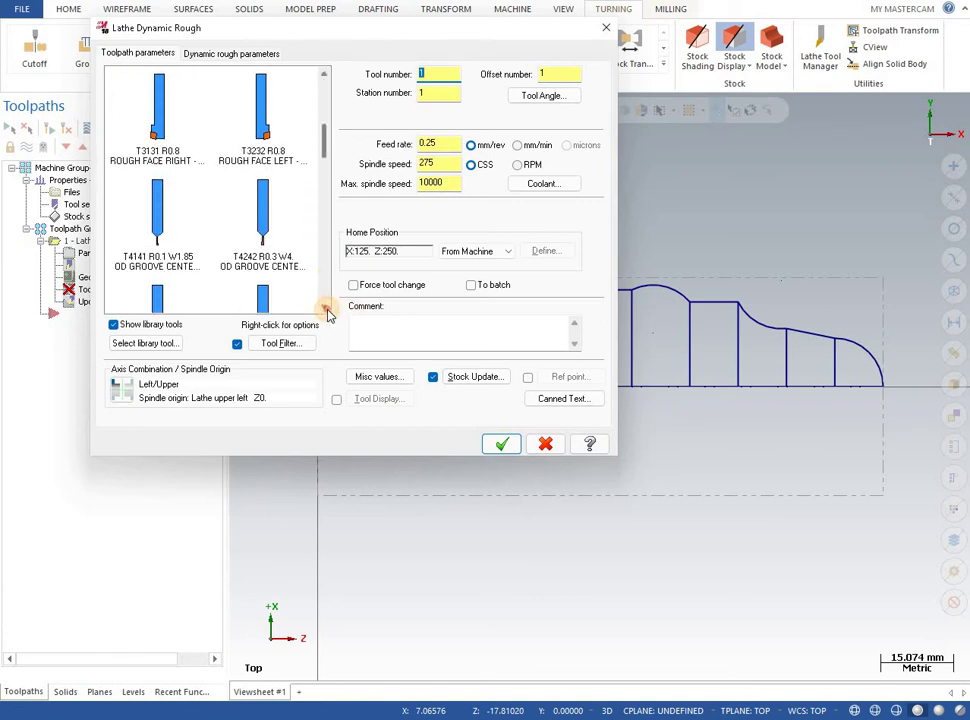
pyautogui.click(326, 309)
pyautogui.click(326, 309)
pyautogui.click(326, 309)
pyautogui.click(326, 309)
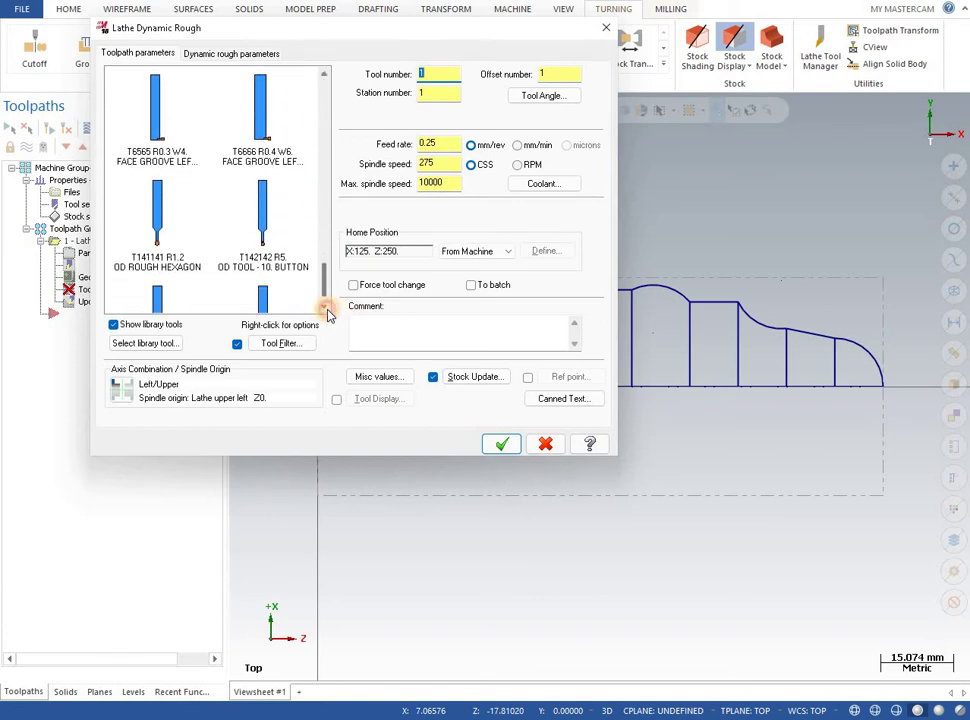
pyautogui.click(326, 309)
pyautogui.doubleClick(260, 169)
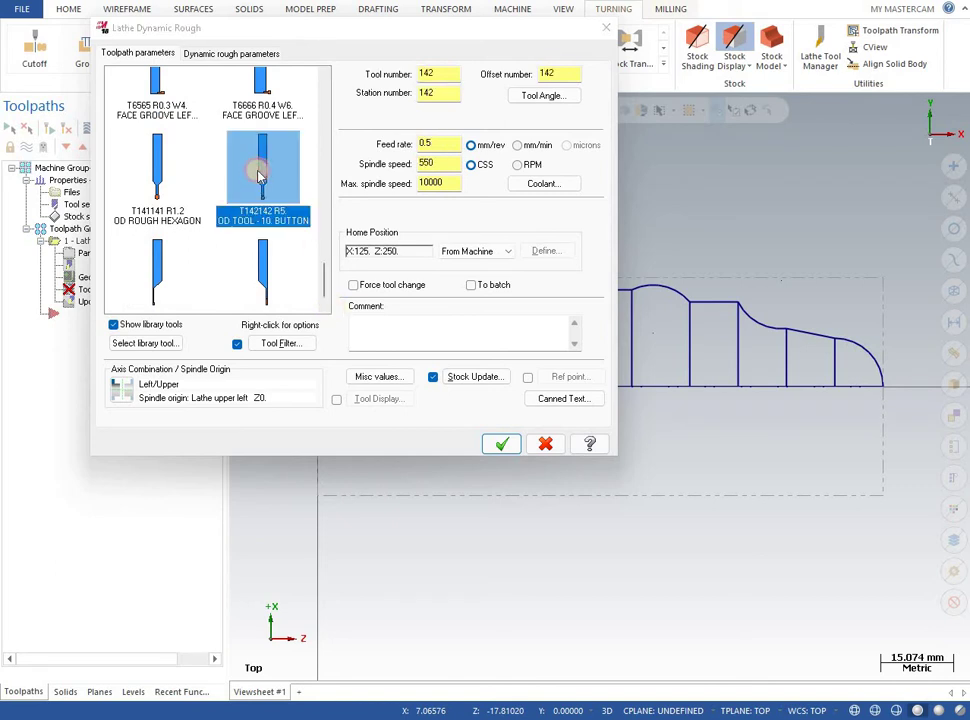
pyautogui.click(364, 262)
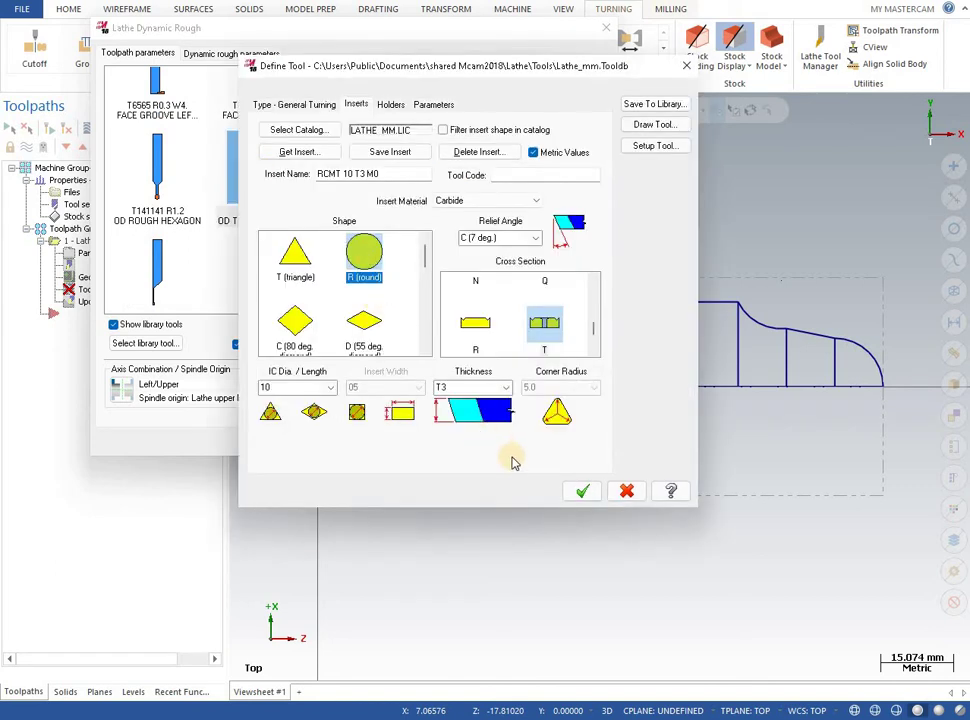
pyautogui.click(583, 492)
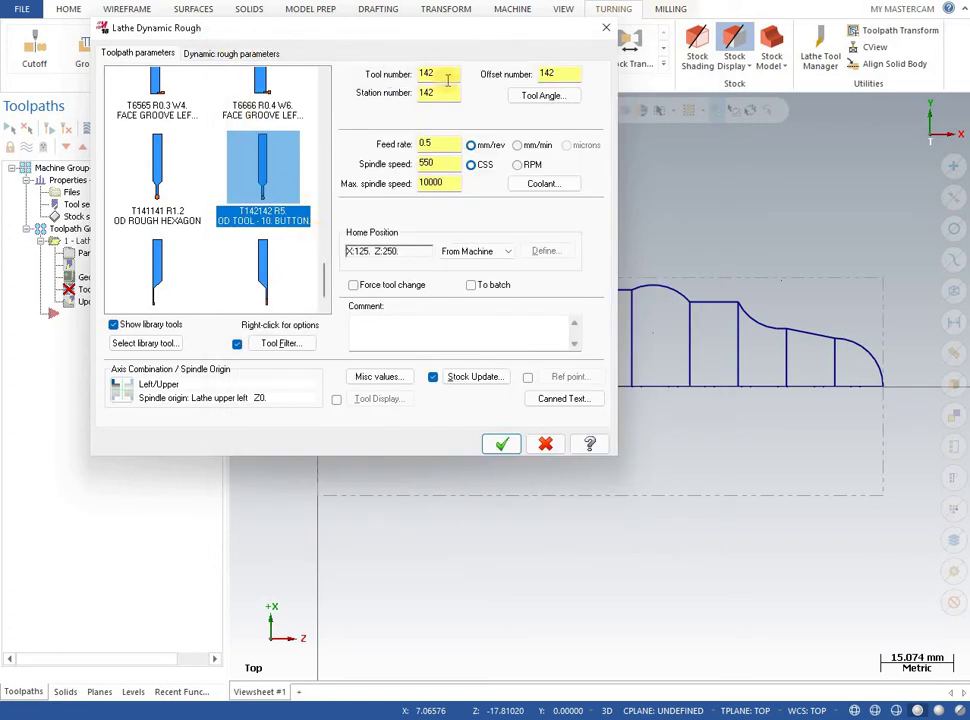
# Set tool, offset and station numbers to 1 and spindle speed to 2000 RPM.
pyautogui.click(378, 78)
pyautogui.write('01')
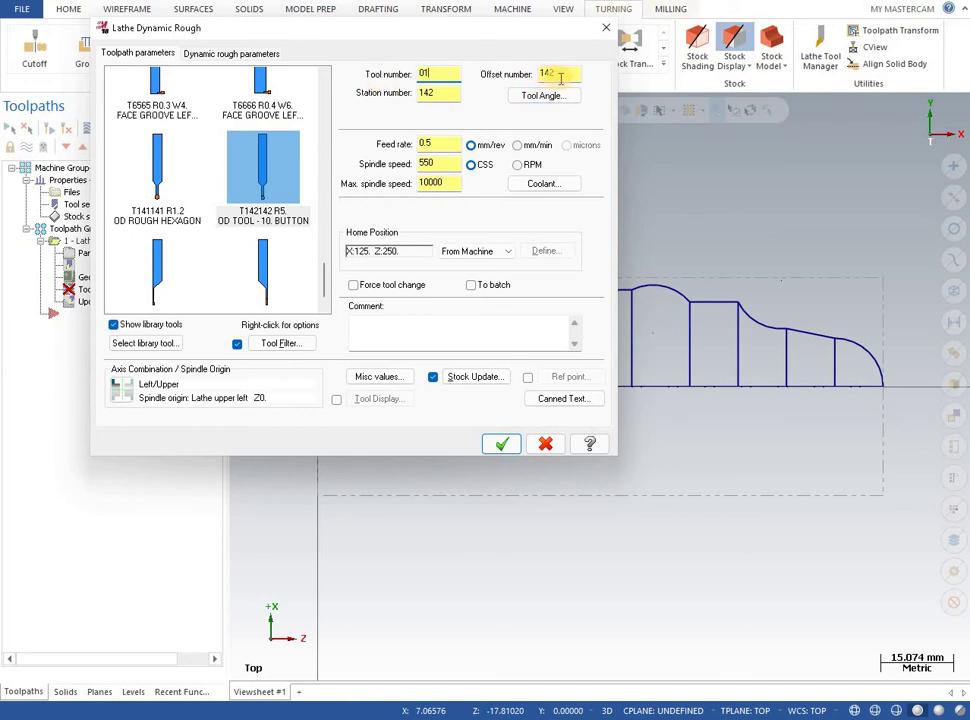
pyautogui.press('Tab')
pyautogui.write('01')
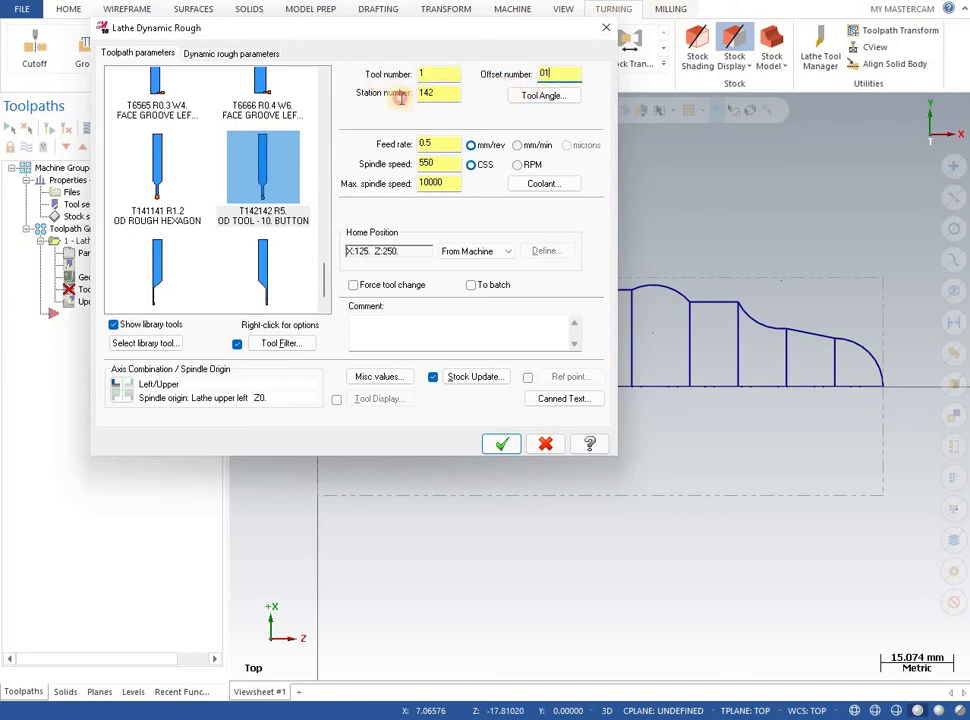
pyautogui.press('Tab')
pyautogui.write('01')
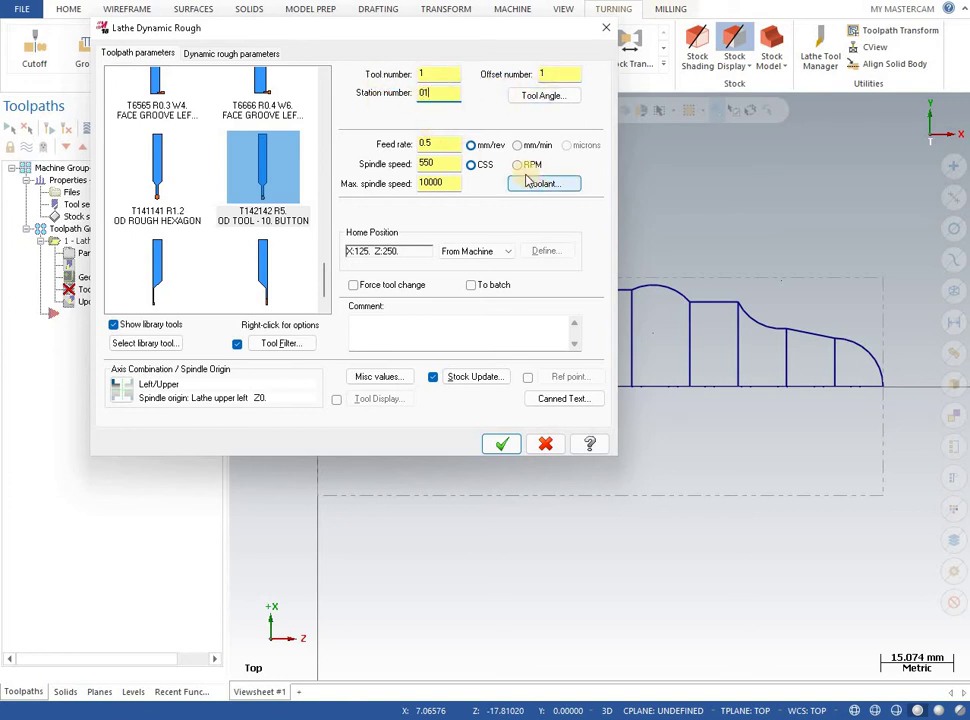
pyautogui.click(517, 164)
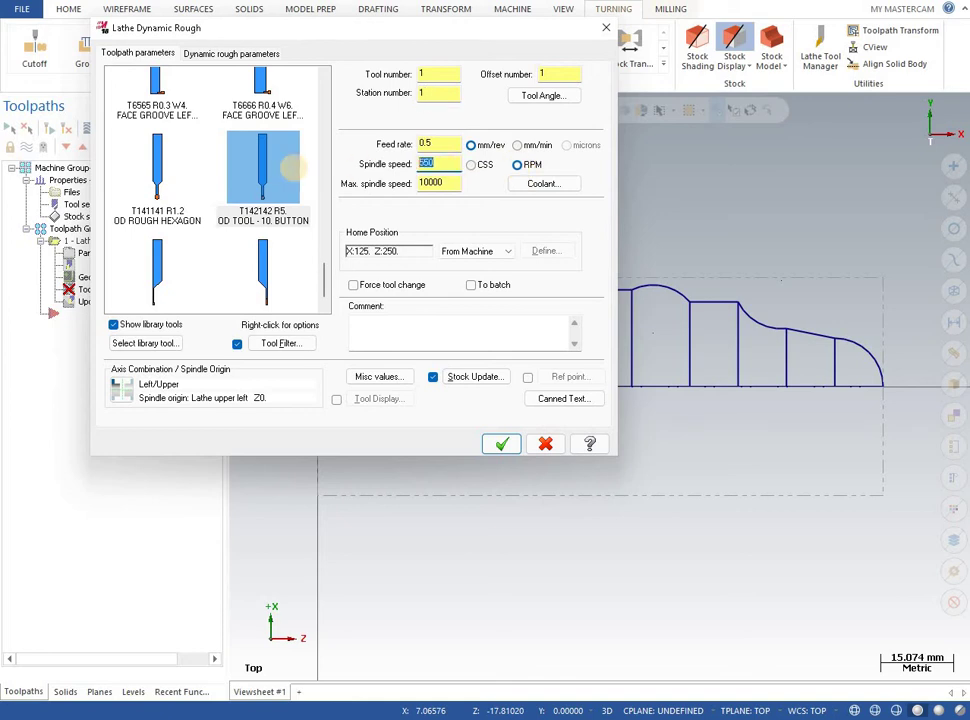
pyautogui.click(439, 163)
pyautogui.write('2000')
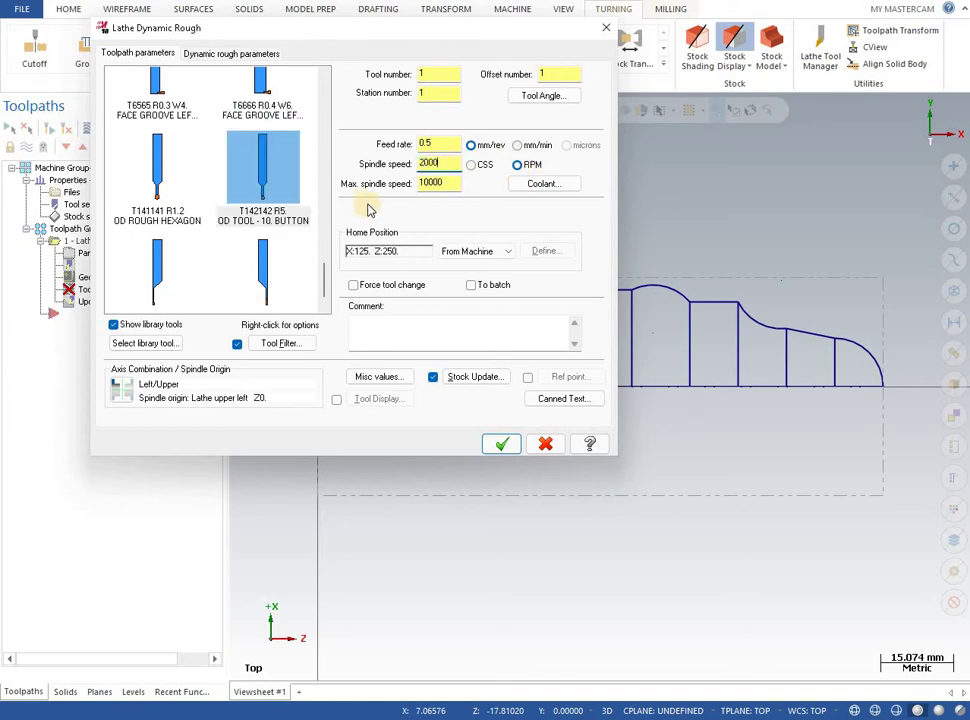
pyautogui.click(252, 55)
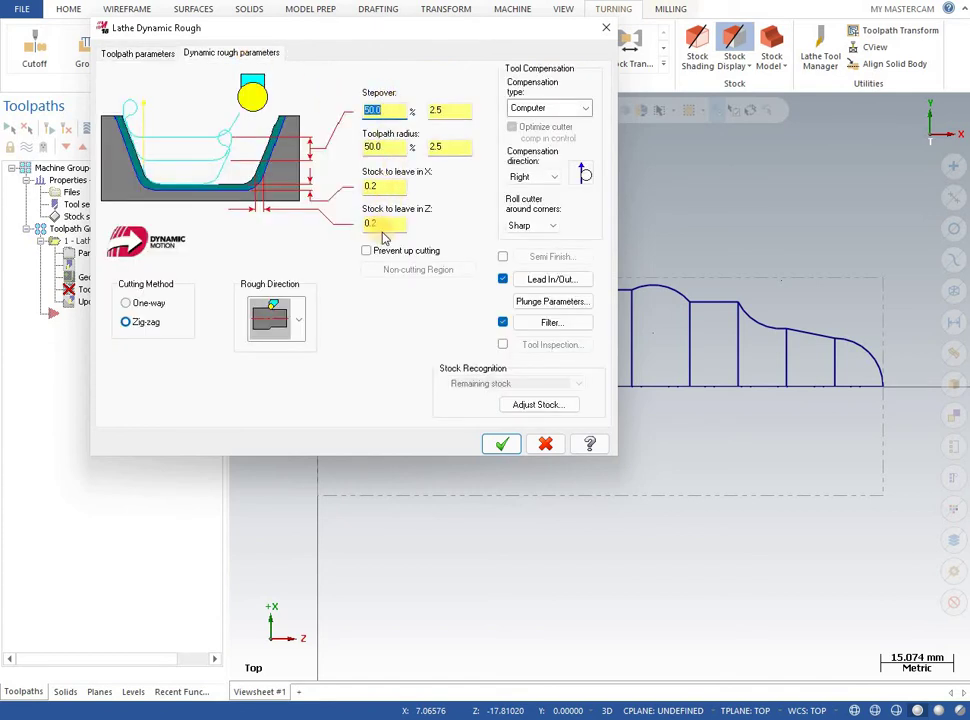
# Leave 0.1 stock in X and Z and create the rough toolpath.
pyautogui.click(375, 186)
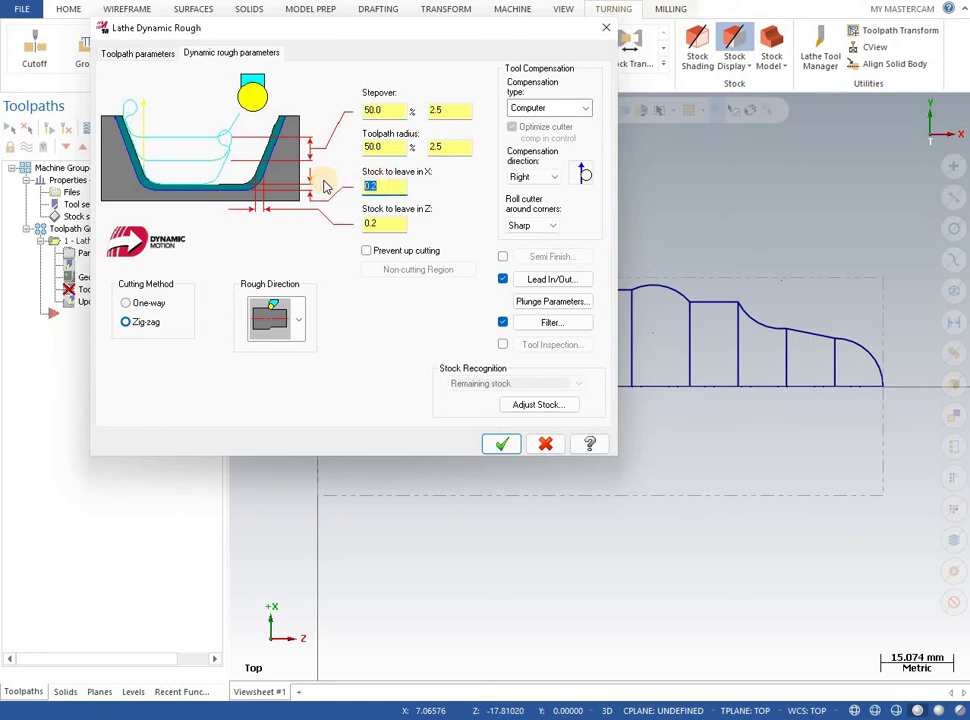
pyautogui.write('0.1')
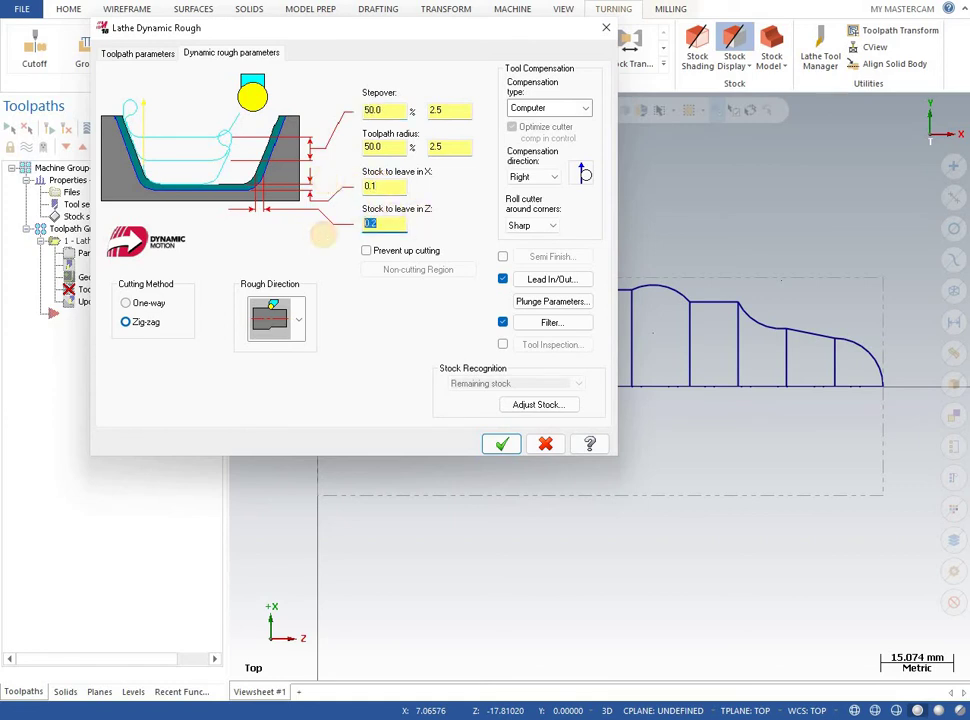
pyautogui.write('.1')
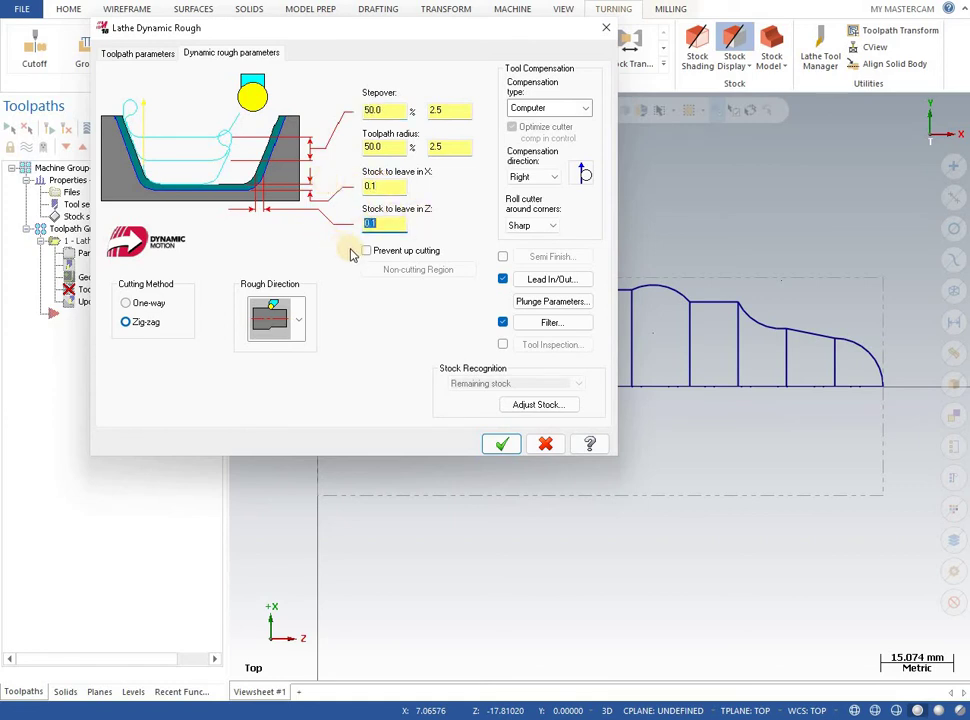
pyautogui.click(580, 107)
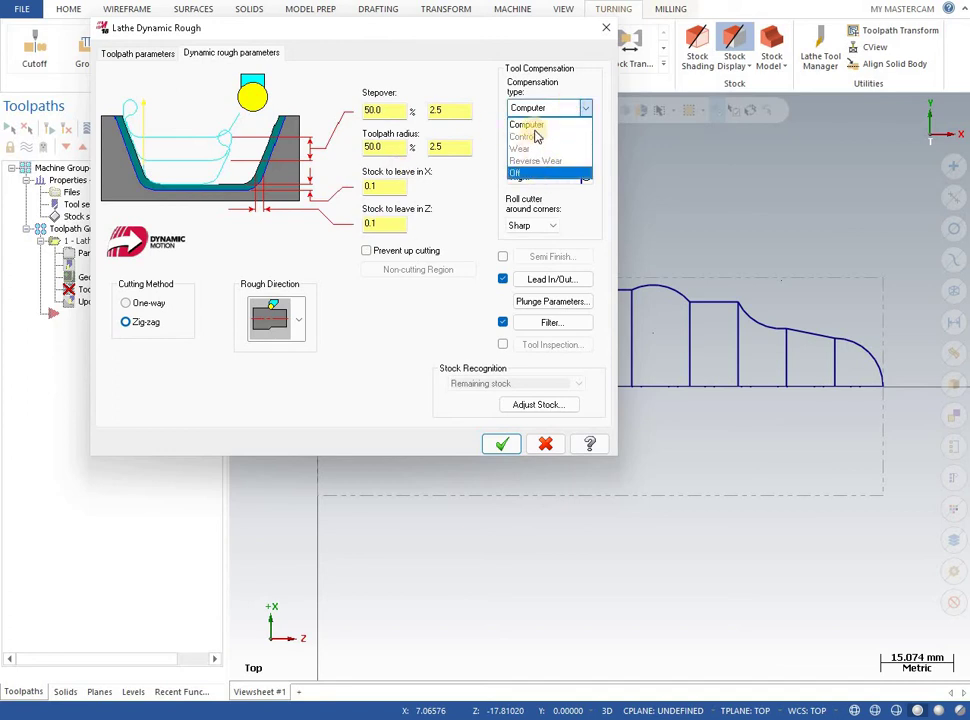
pyautogui.click(532, 125)
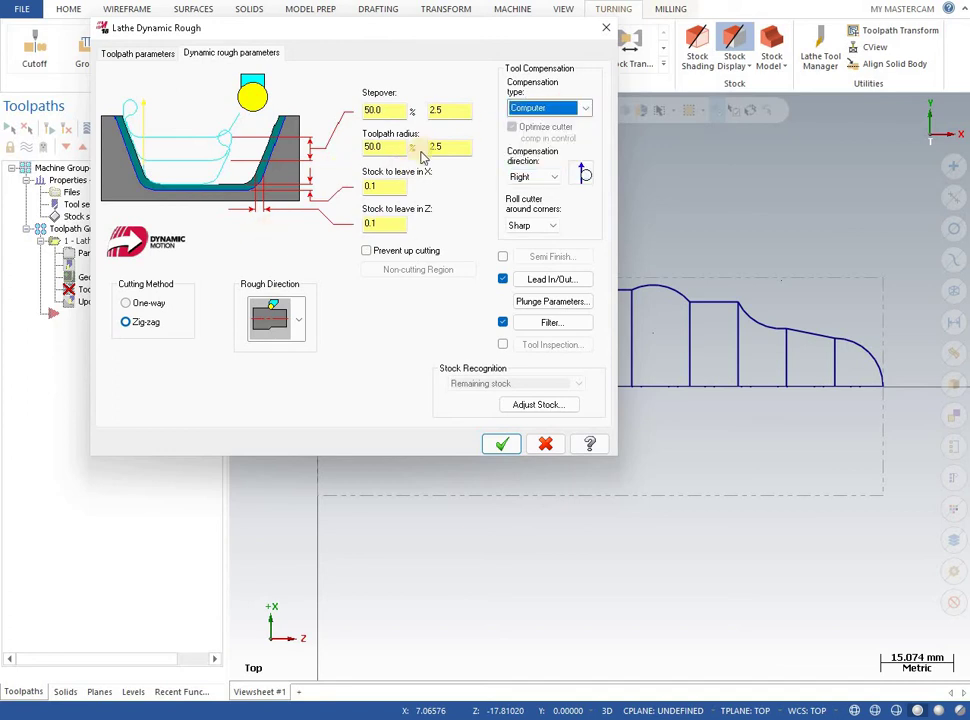
pyautogui.click(493, 443)
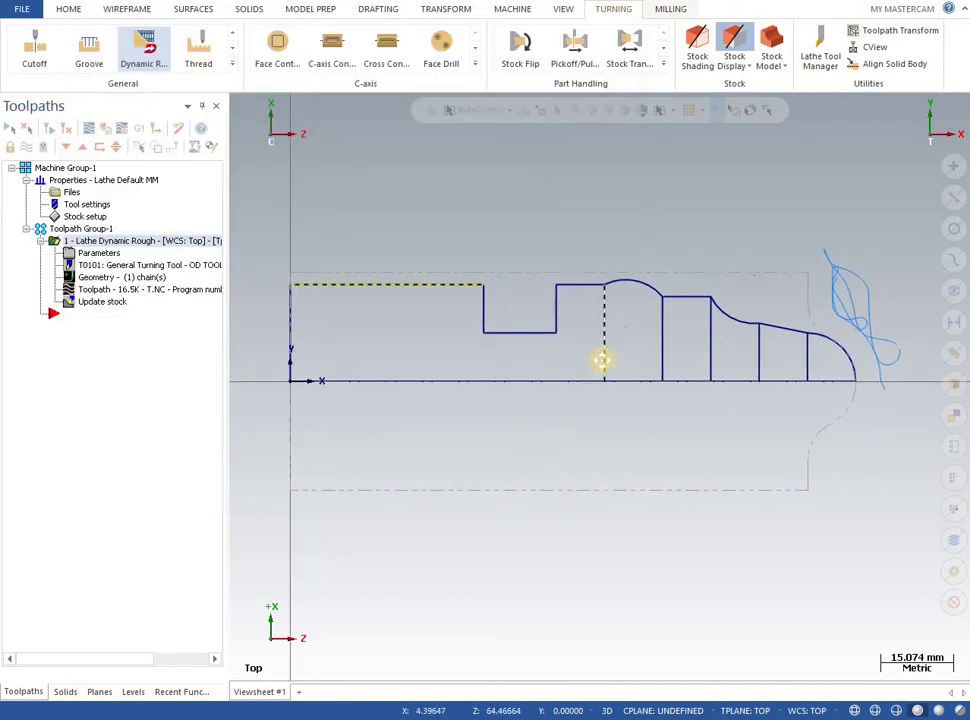
pyautogui.moveTo(602, 359); pyautogui.dragTo(601, 348, button='middle')
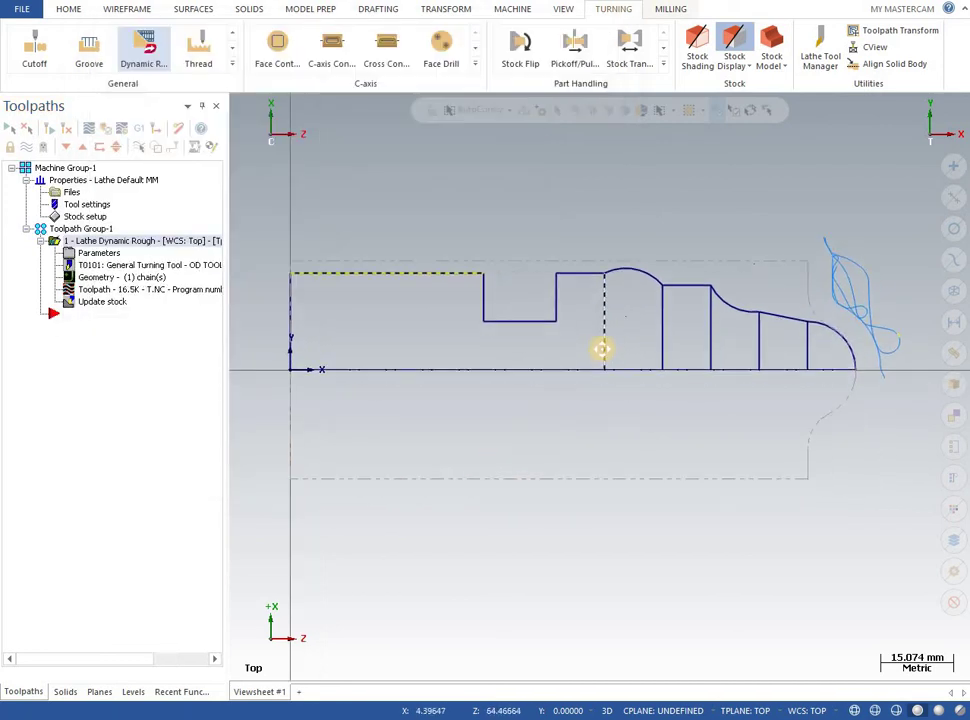
# Turn tool compensation off and regenerate the dynamic rough toolpath.
pyautogui.click(85, 255)
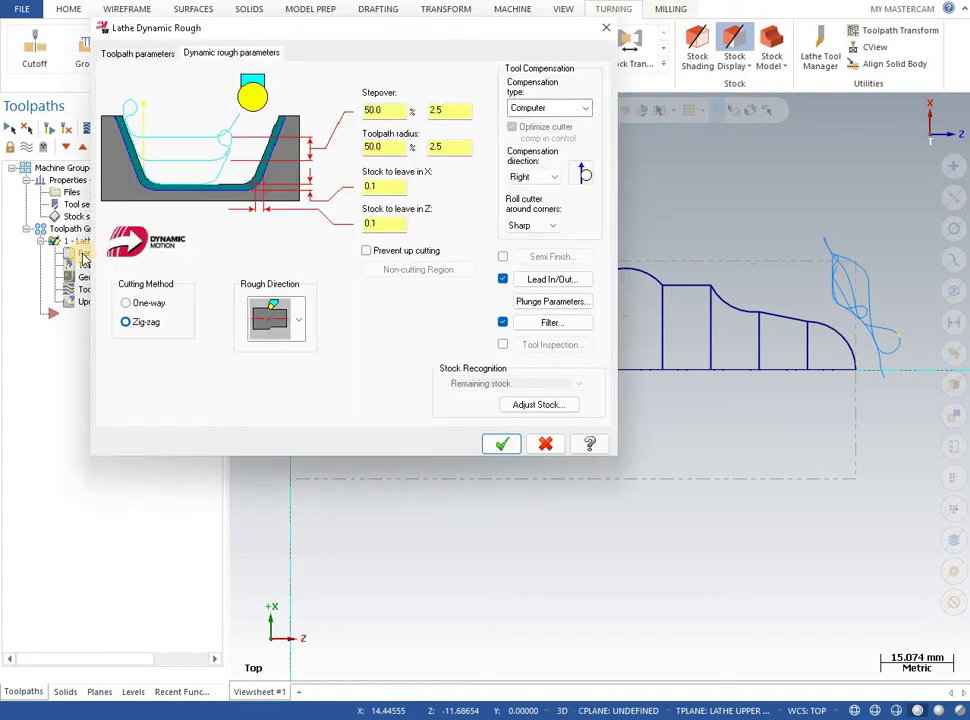
pyautogui.click(572, 110)
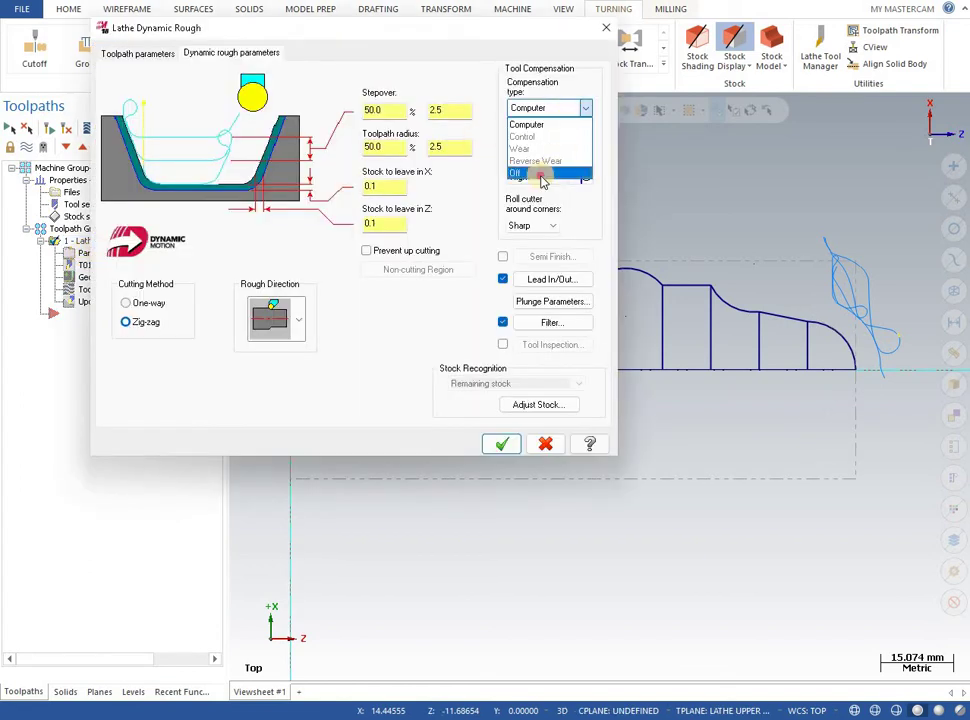
pyautogui.click(543, 172)
pyautogui.click(513, 447)
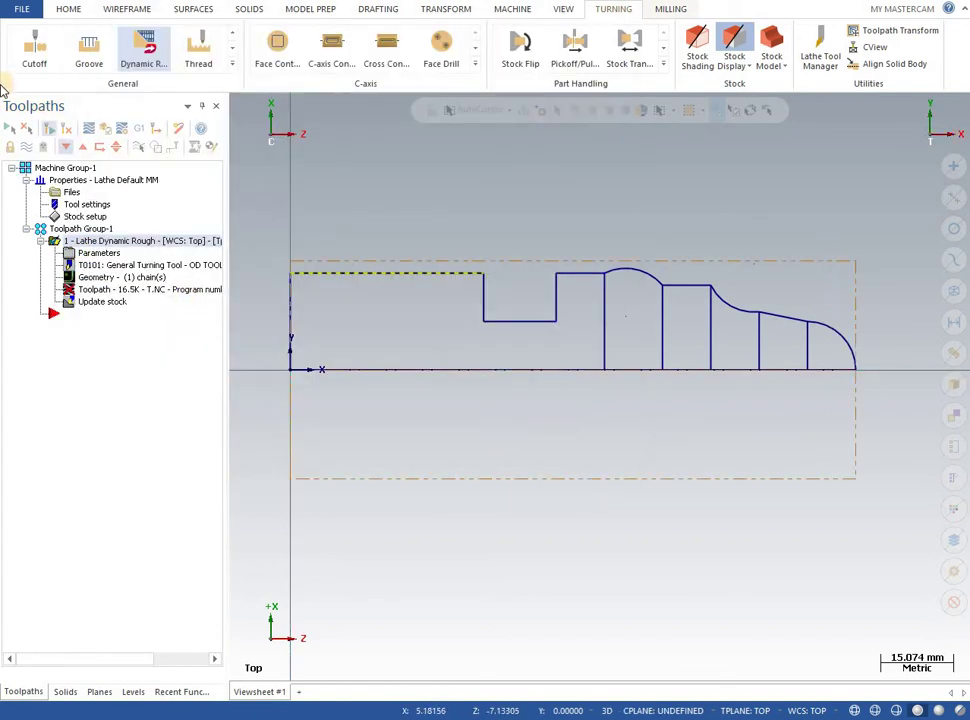
pyautogui.click(50, 127)
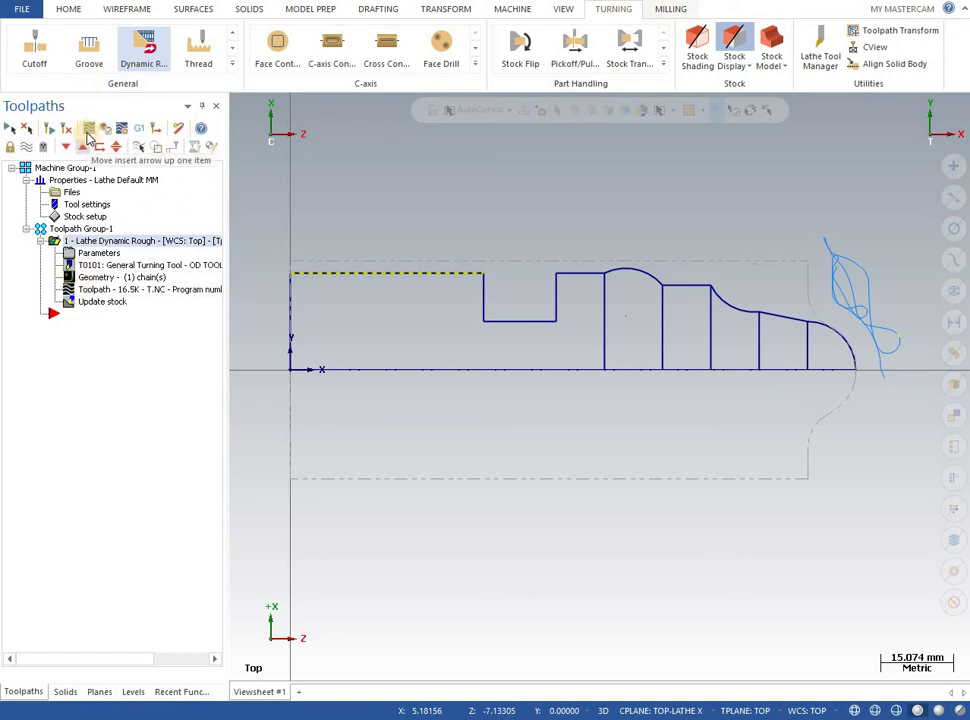
pyautogui.click(152, 128)
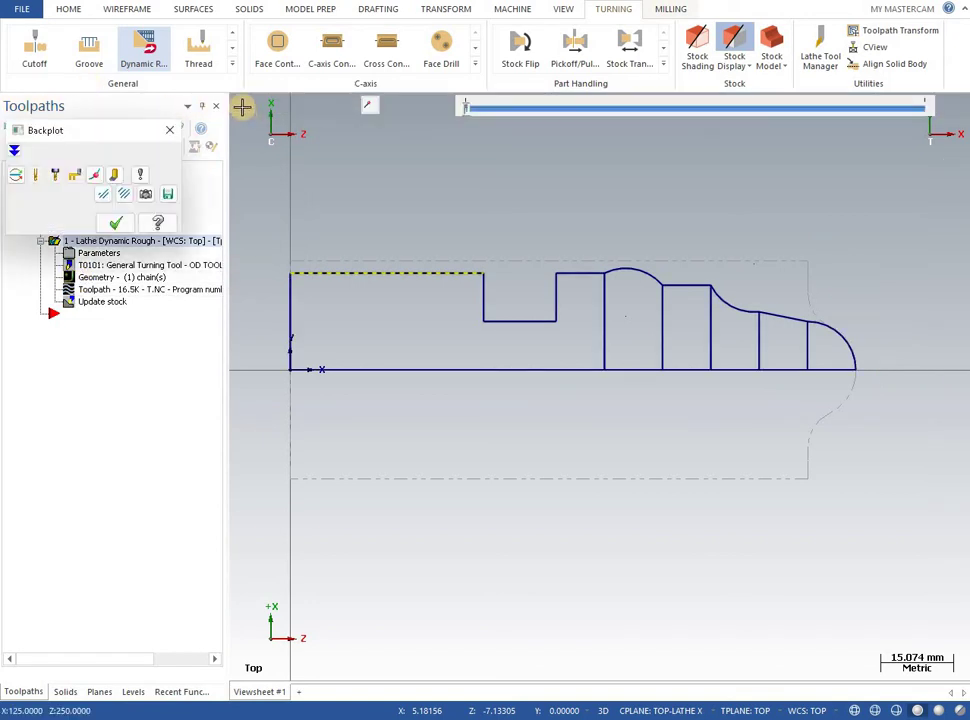
pyautogui.click(232, 104)
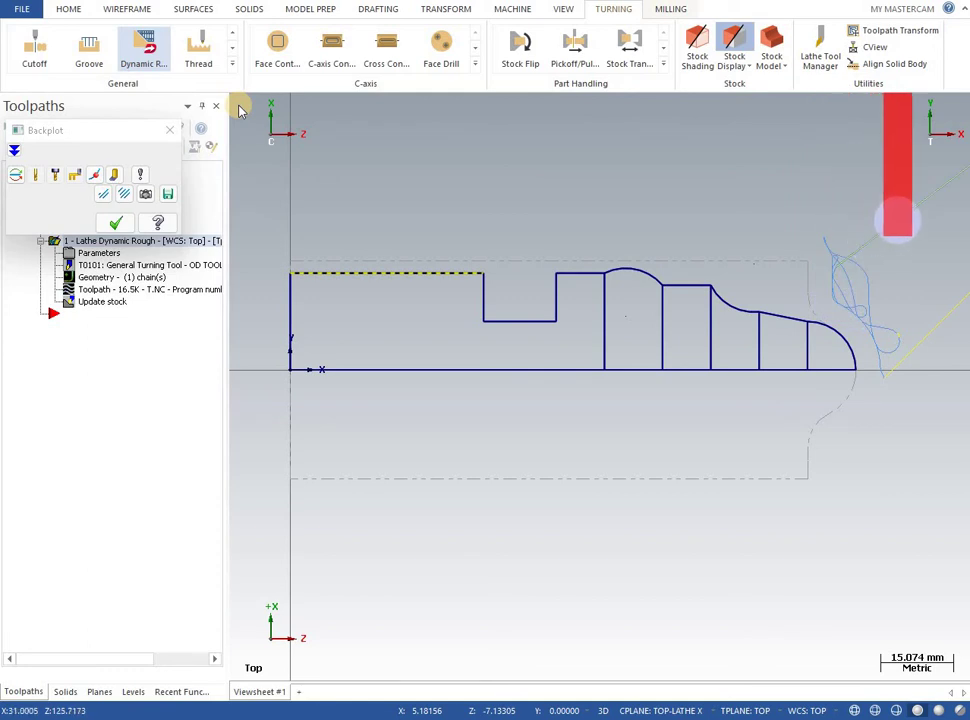
pyautogui.click(116, 222)
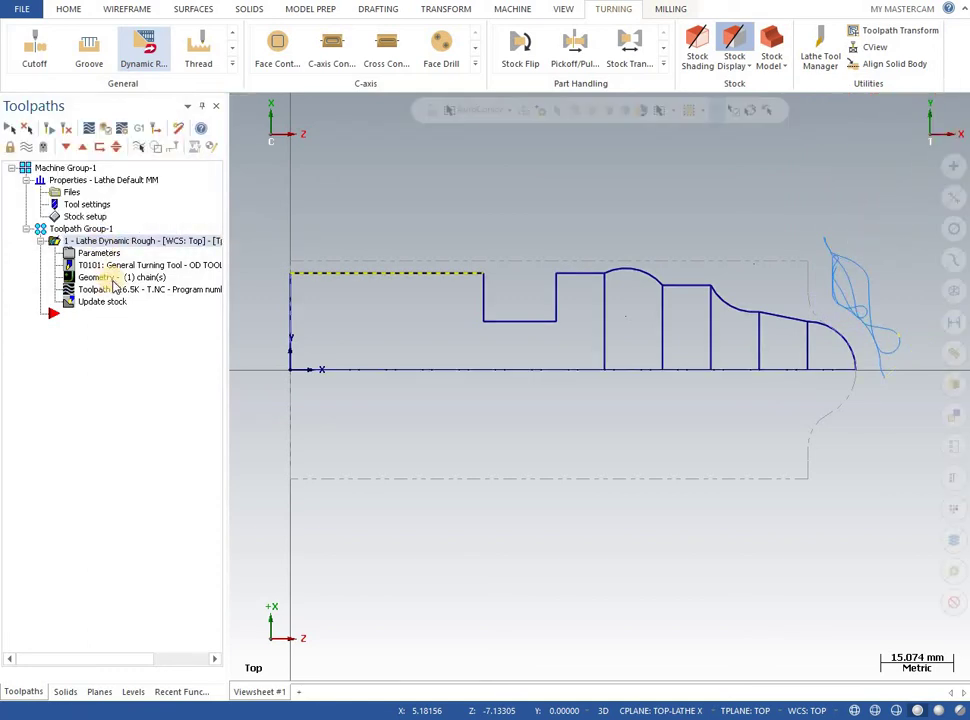
# Remove the existing chain and re-pick the profile from the end arc to the top-left line.
pyautogui.click(112, 278)
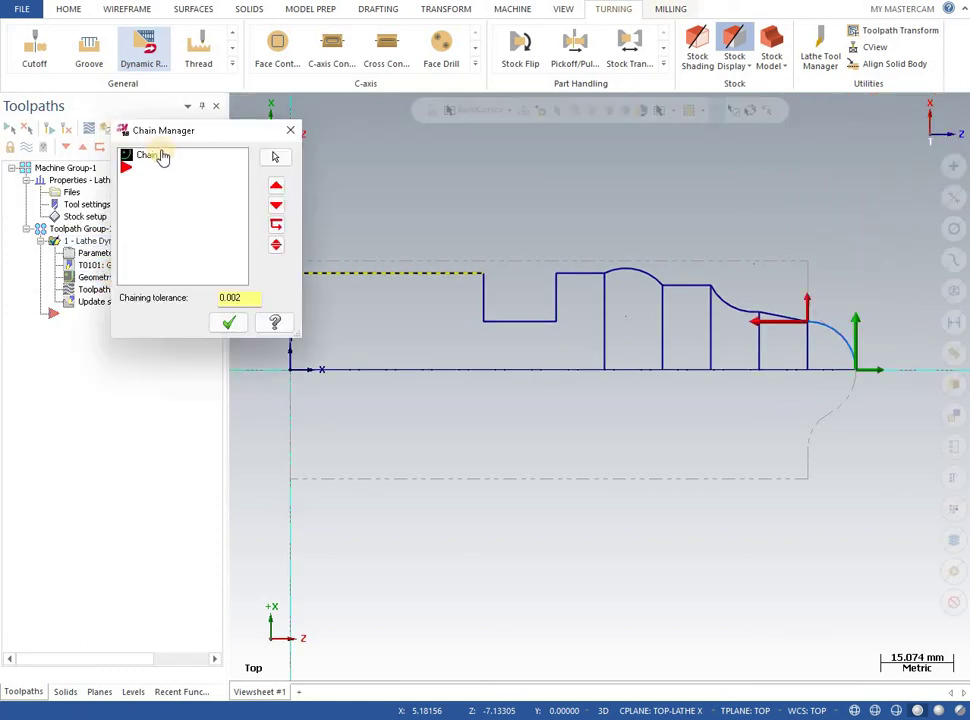
pyautogui.click(162, 155)
pyautogui.rightClick(162, 155)
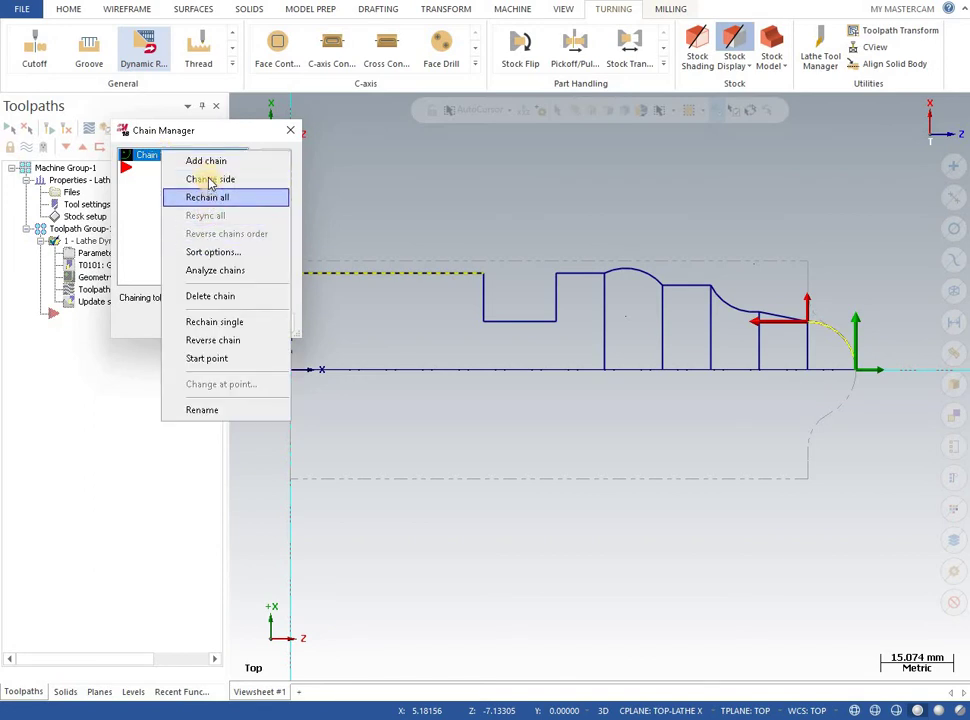
pyautogui.click(214, 297)
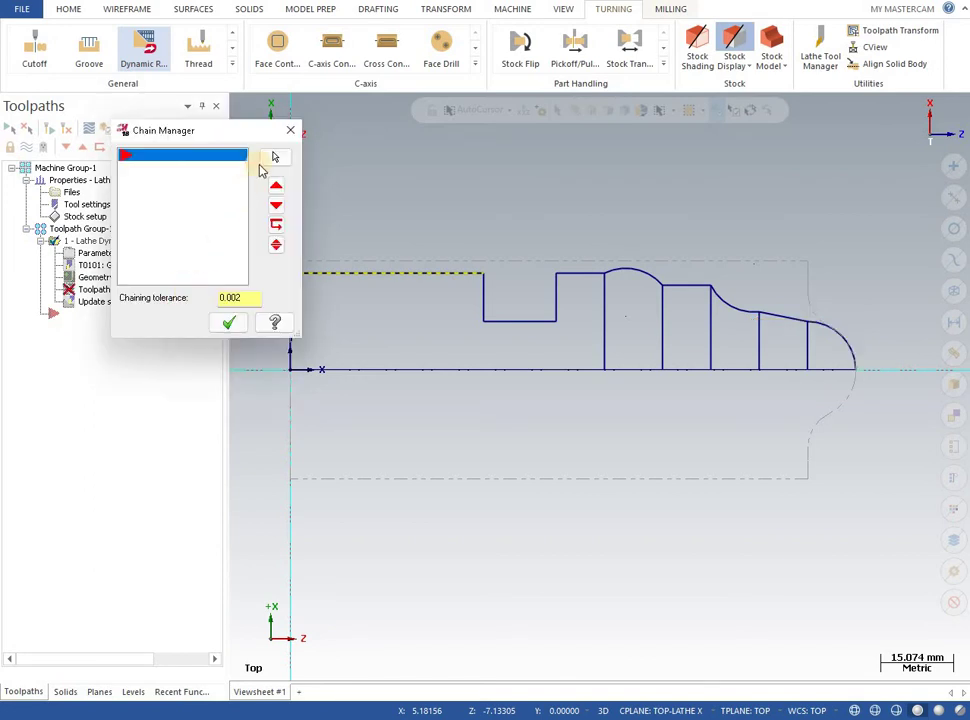
pyautogui.rightClick(186, 174)
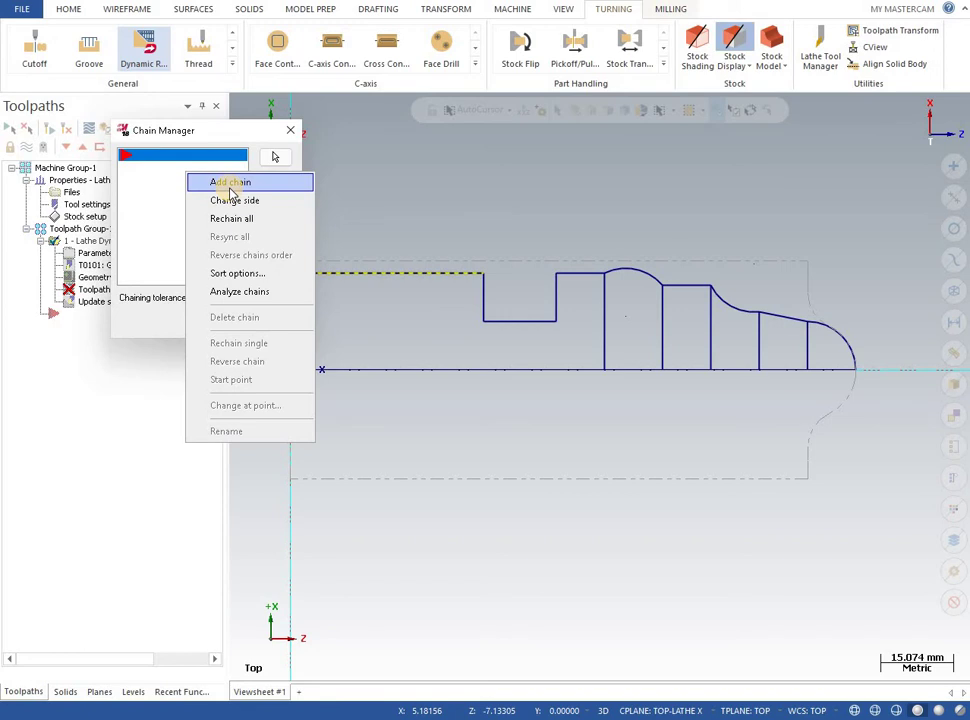
pyautogui.click(230, 185)
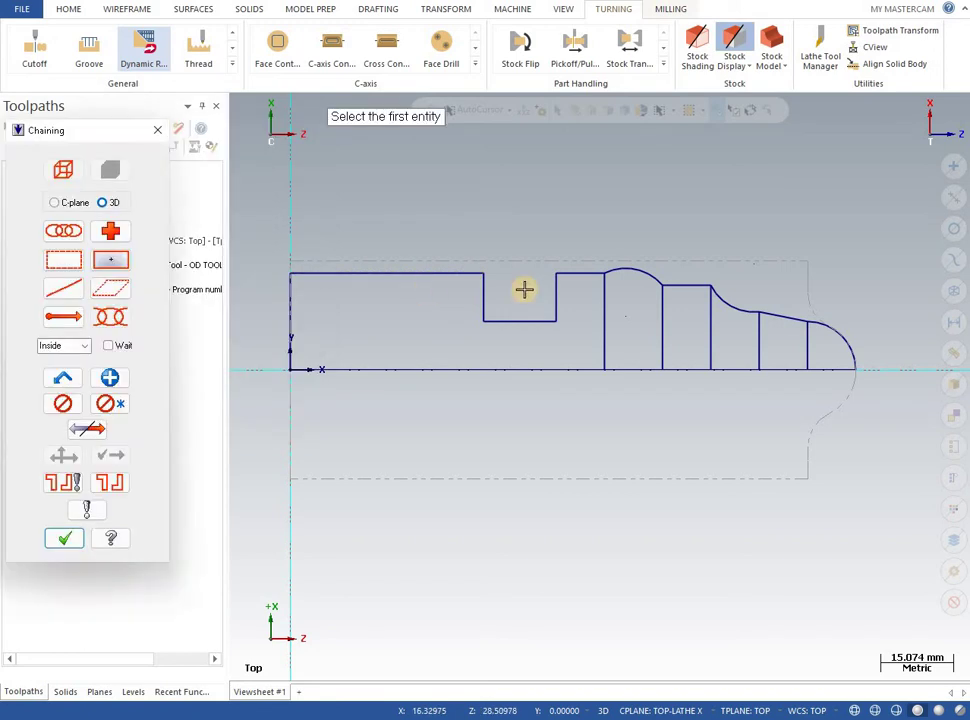
pyautogui.click(853, 347)
pyautogui.click(339, 272)
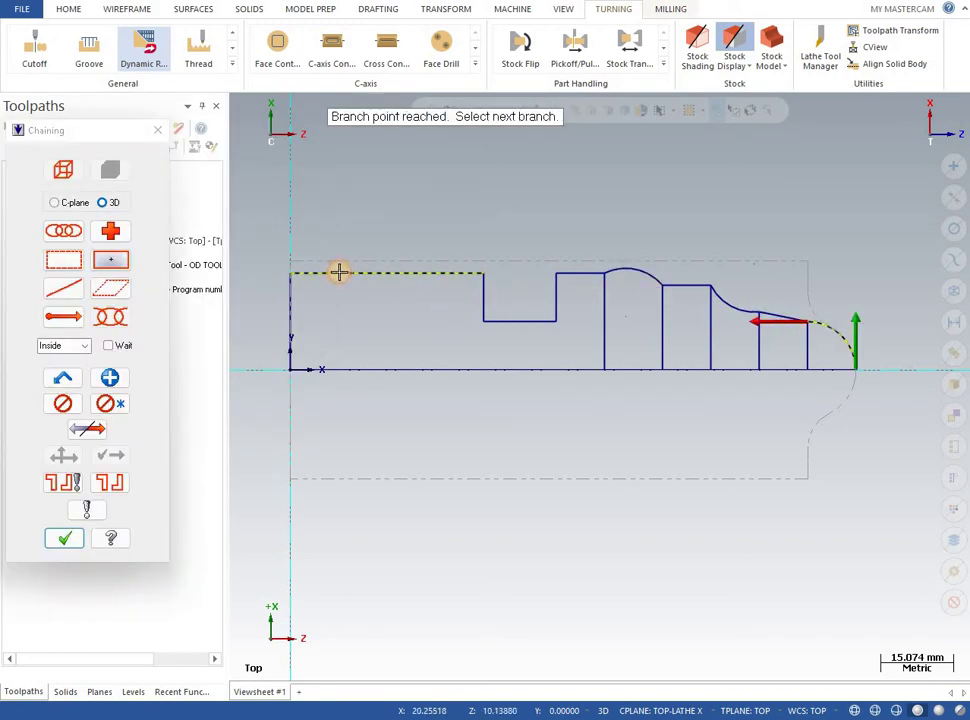
pyautogui.click(86, 430)
pyautogui.click(86, 430)
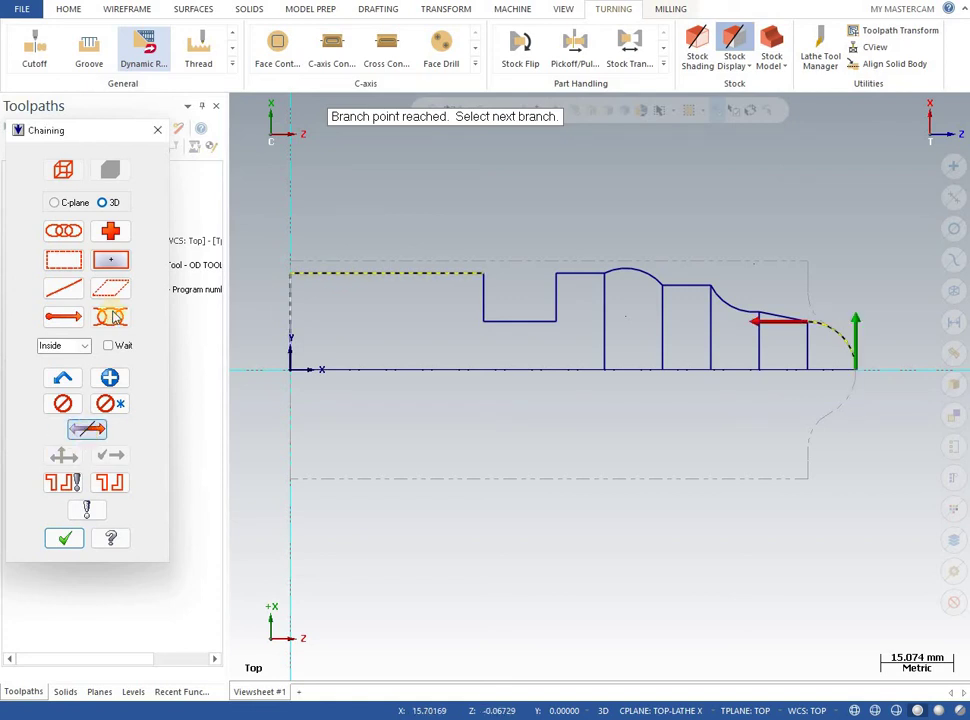
pyautogui.press('Return')
pyautogui.press('Return')
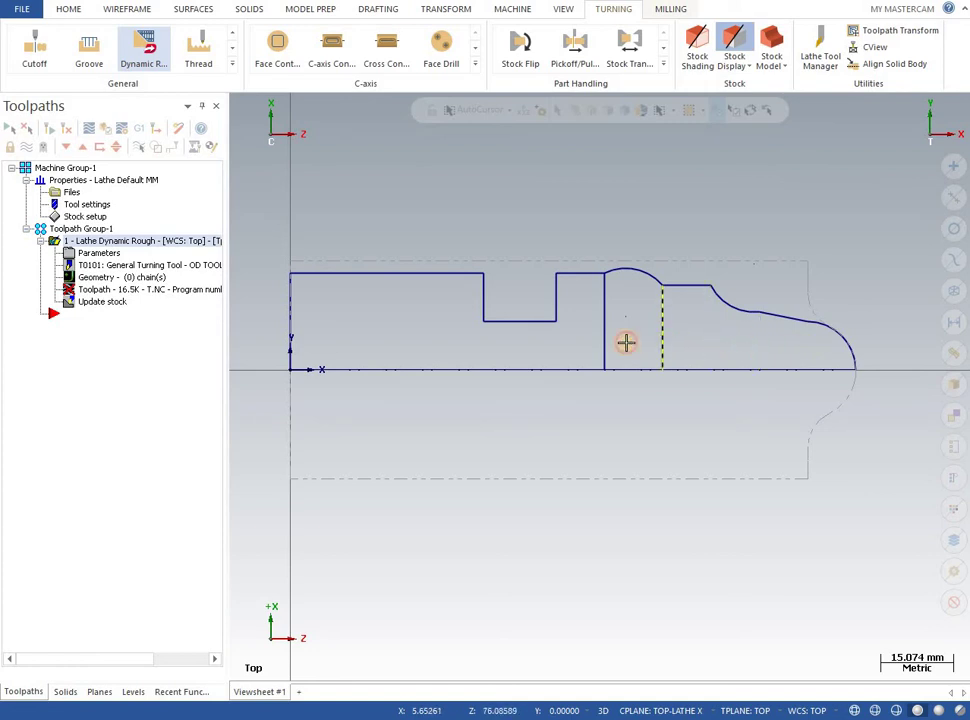
# Add the profile chain again from the rounded right end to the top-left line and accept it.
pyautogui.click(97, 277)
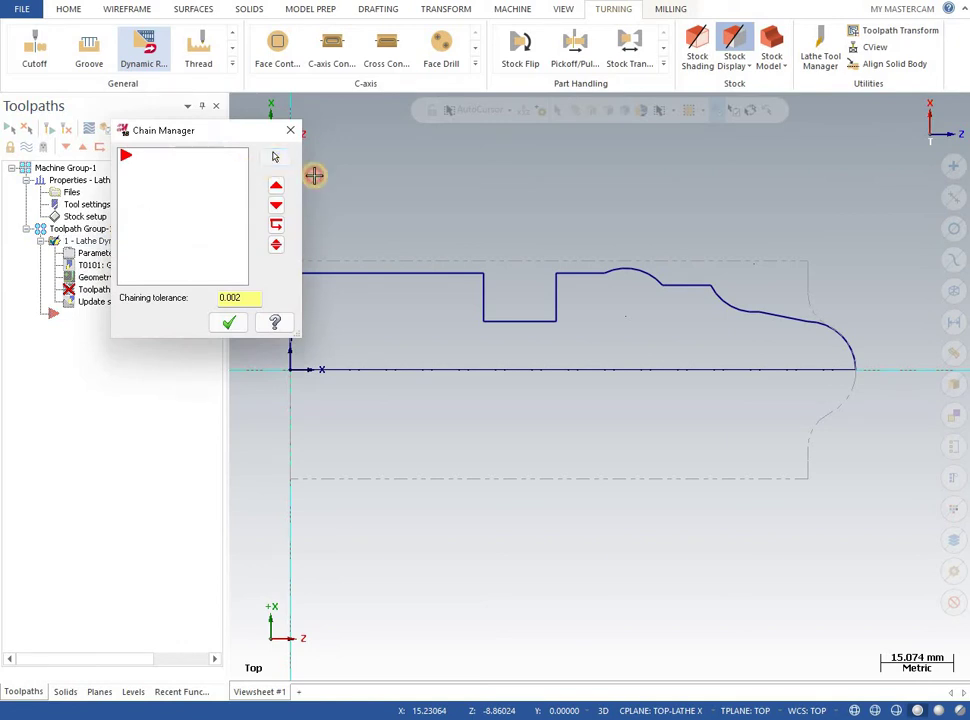
pyautogui.rightClick(201, 188)
pyautogui.click(260, 193)
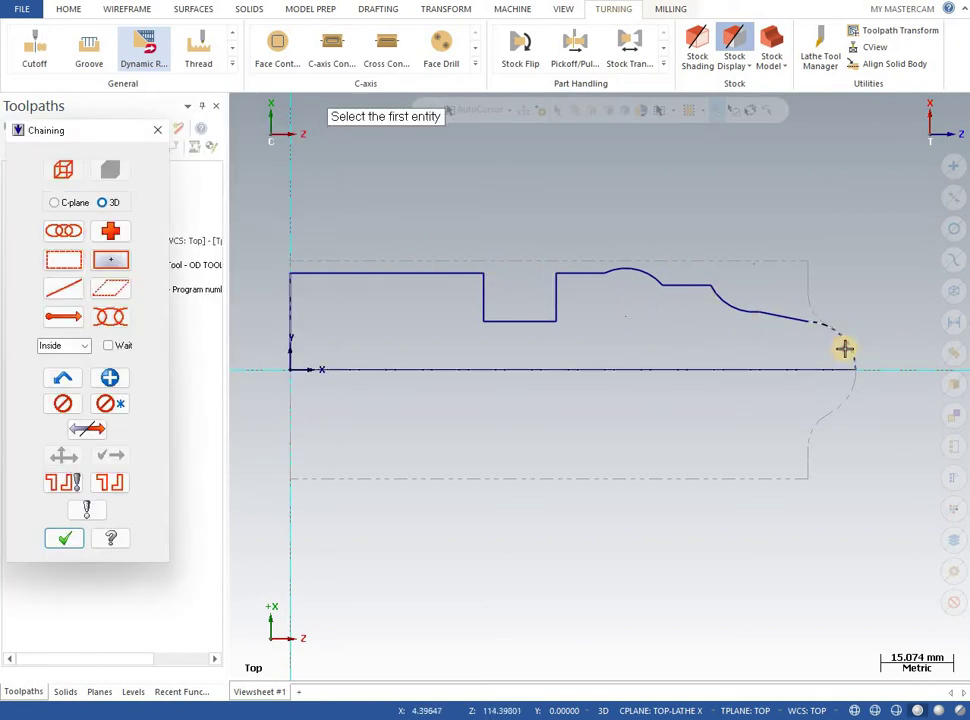
pyautogui.click(844, 348)
pyautogui.click(372, 274)
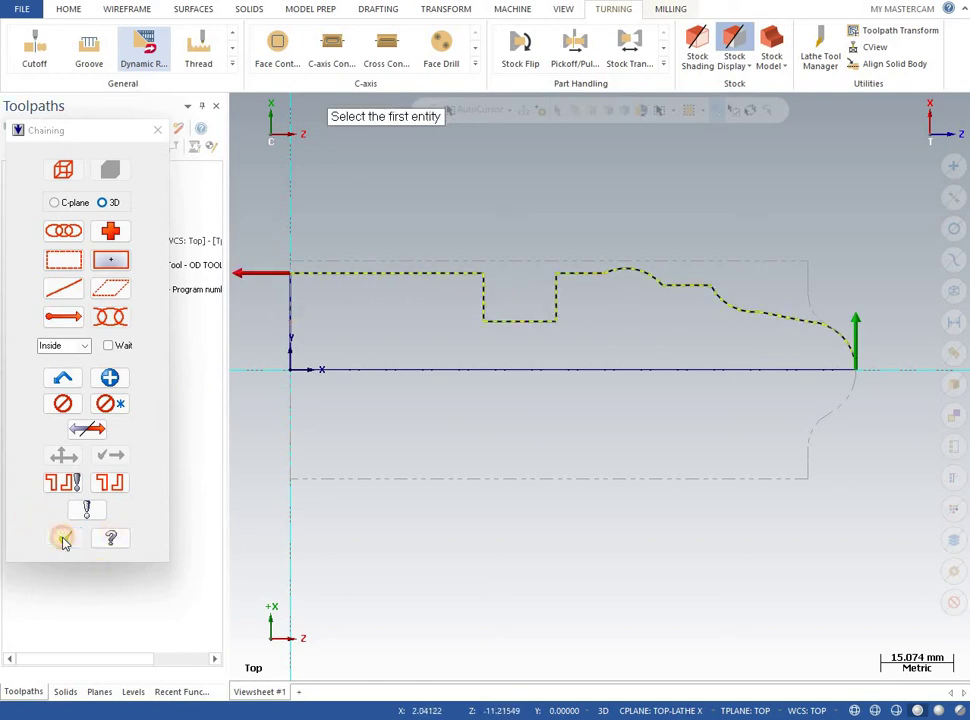
pyautogui.click(63, 540)
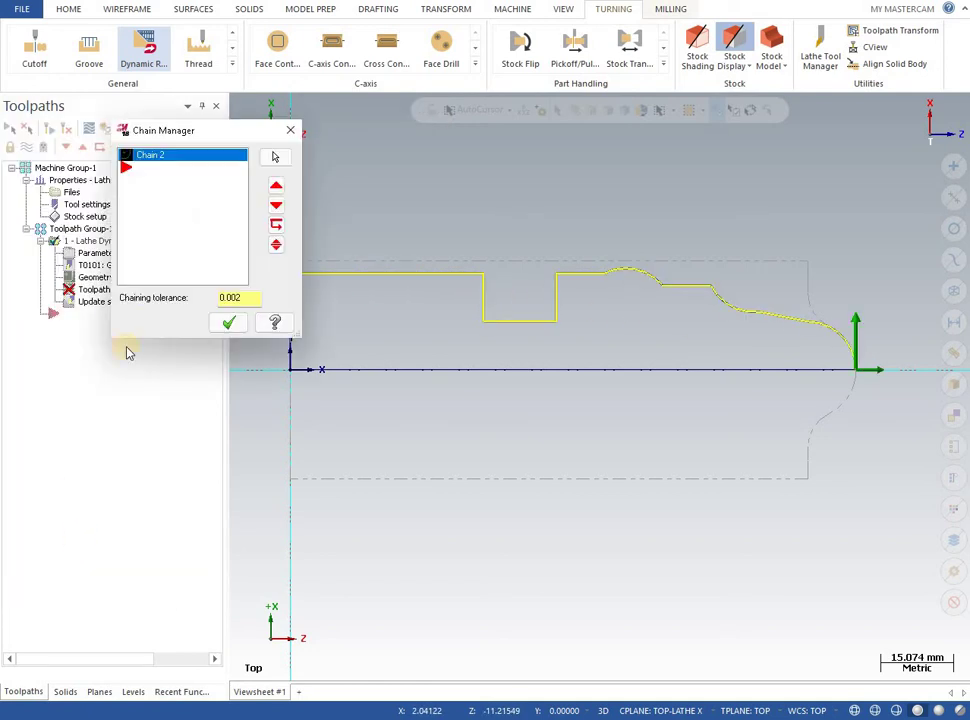
pyautogui.click(229, 325)
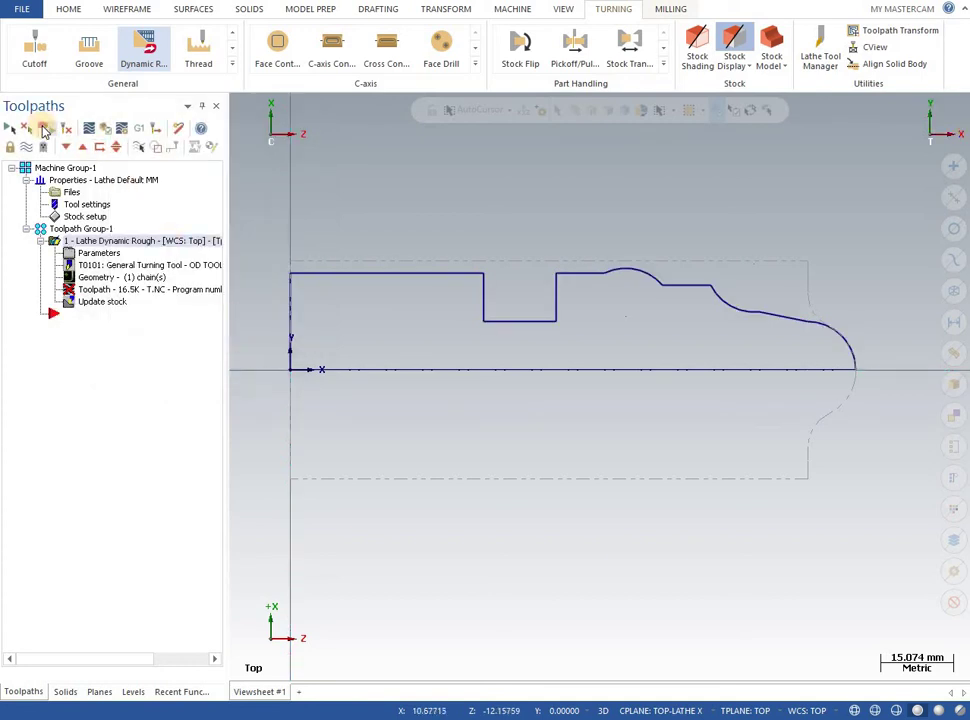
# Regenerate the Dynamic Rough toolpath and backplot it to confirm its passes span the whole profile.
pyautogui.click(45, 128)
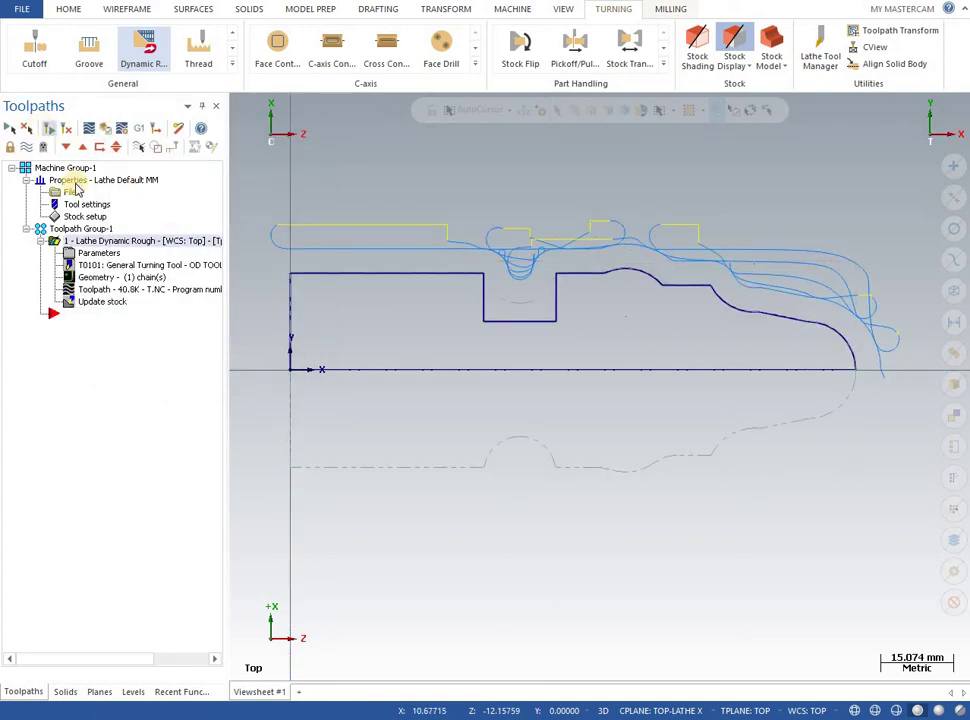
pyautogui.click(200, 134)
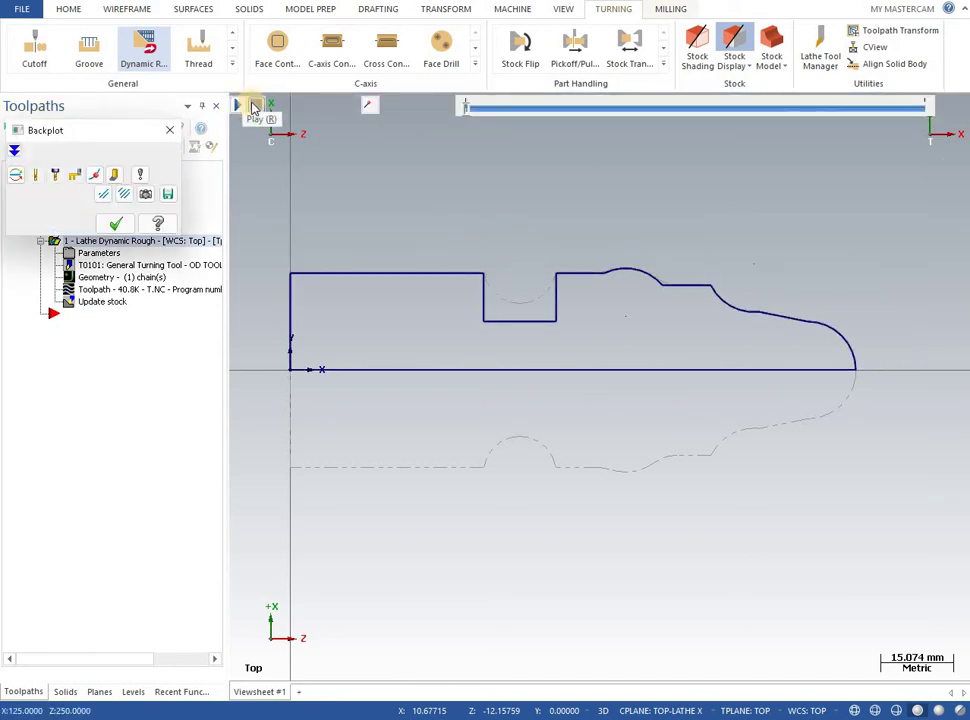
pyautogui.click(245, 105)
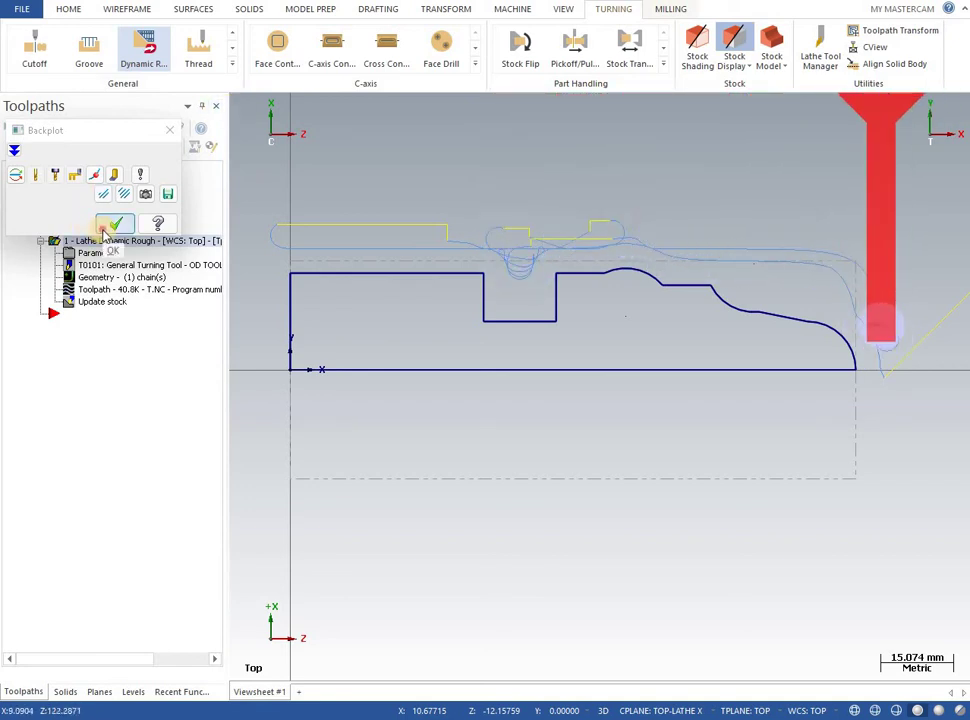
pyautogui.click(112, 224)
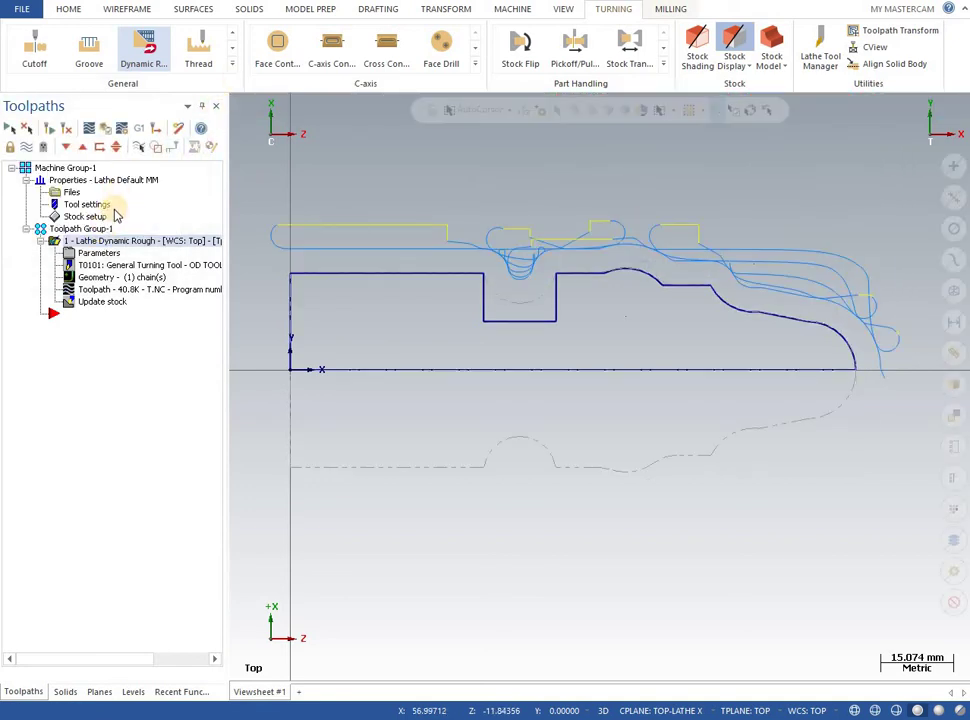
# Start a Lathe Groove toolpath defined by 3 Lines, chaining the groove's right and left walls.
pyautogui.click(200, 142)
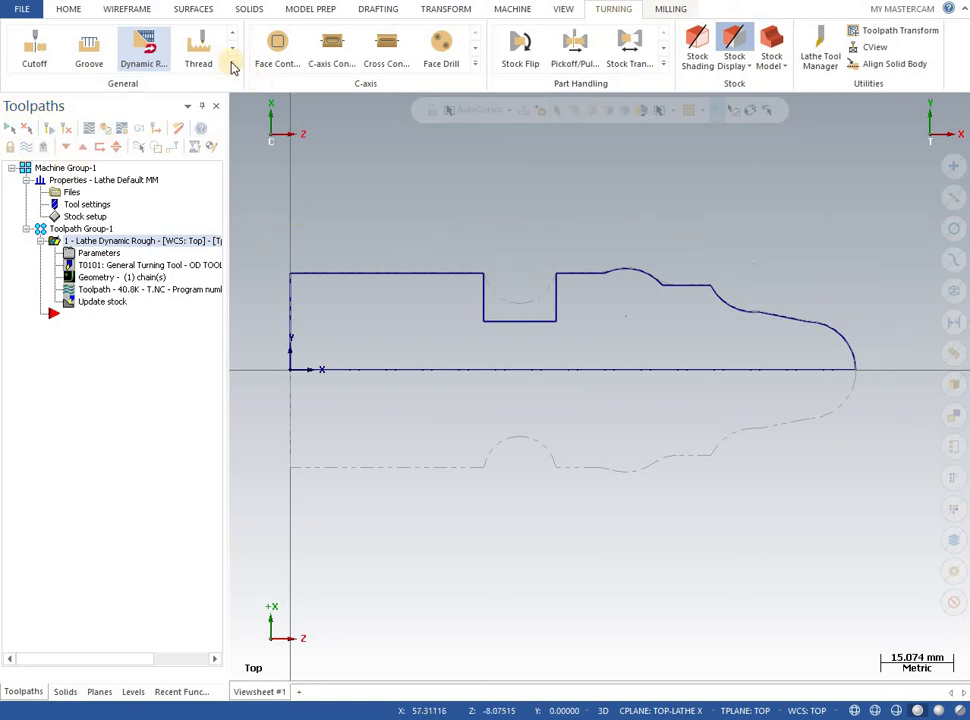
pyautogui.click(232, 64)
pyautogui.click(99, 109)
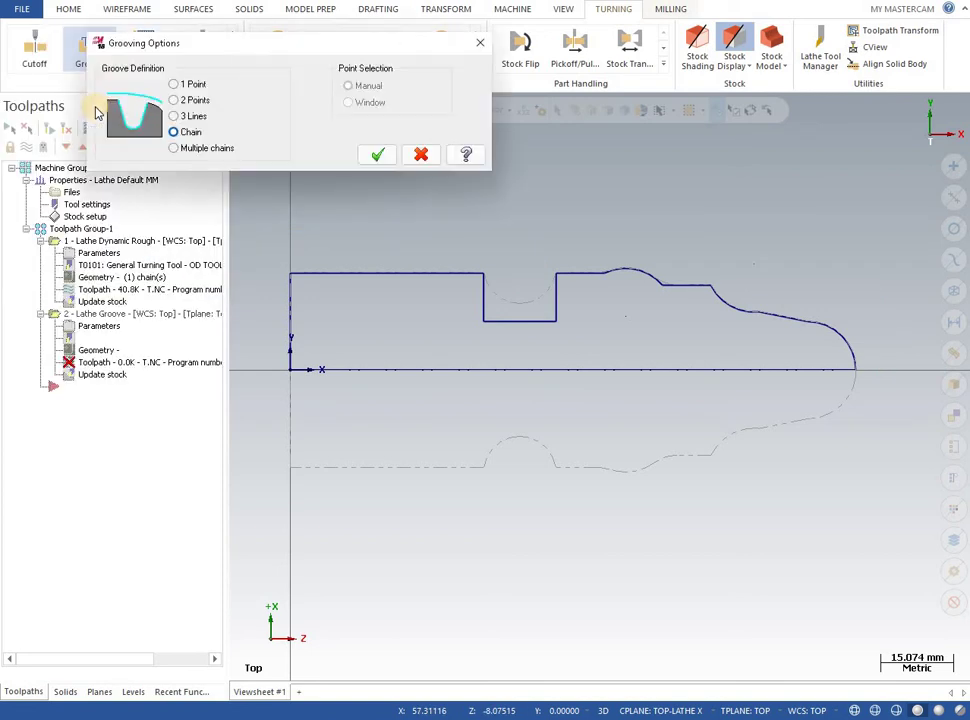
pyautogui.click(178, 116)
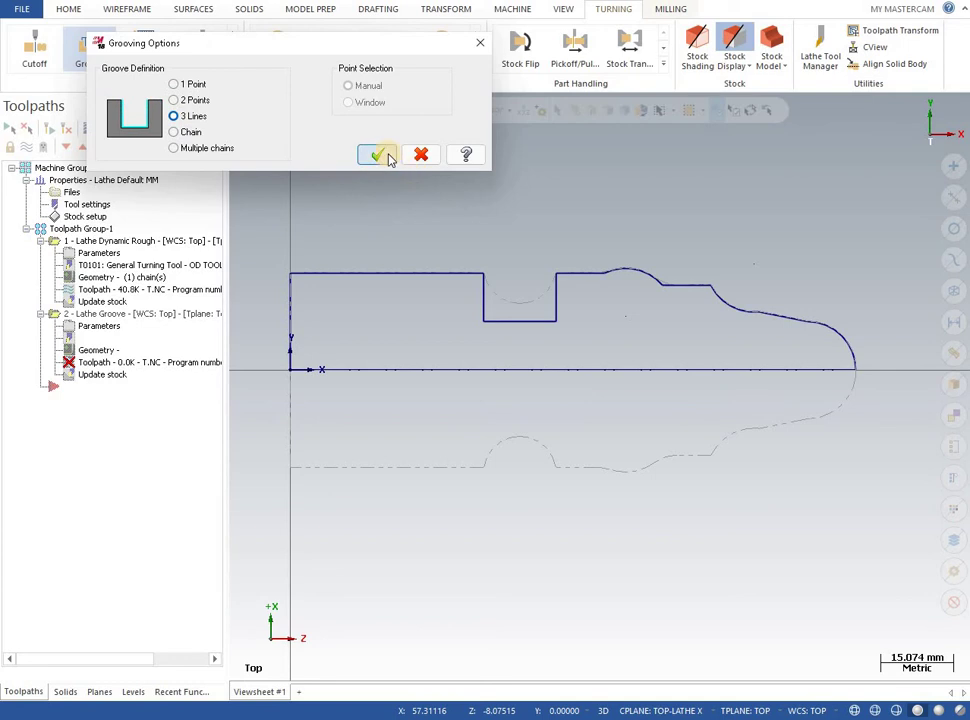
pyautogui.click(382, 156)
pyautogui.click(557, 292)
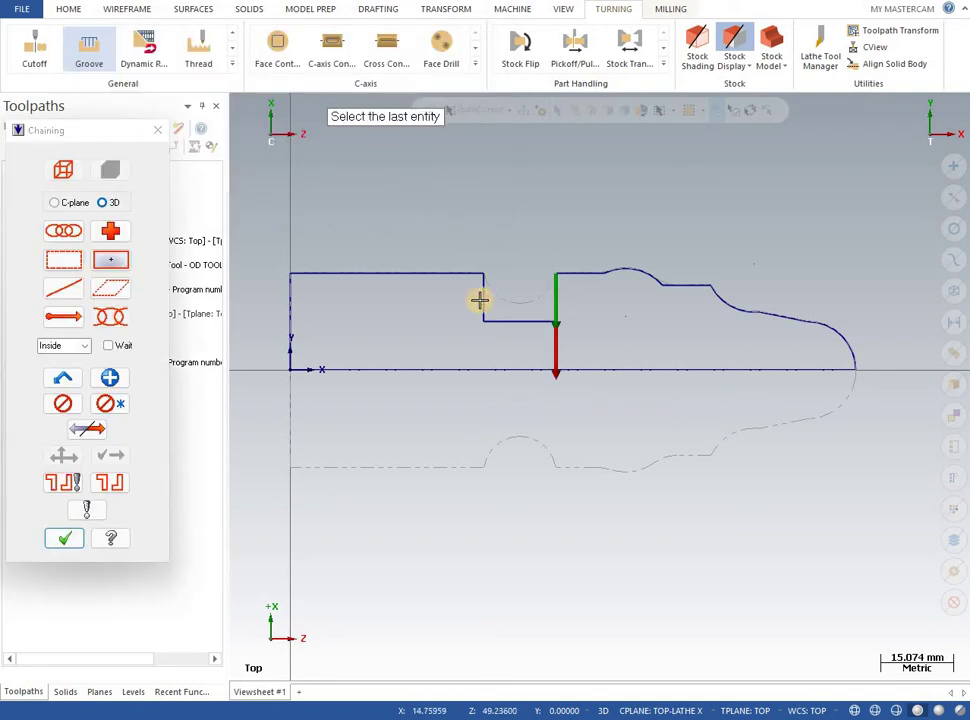
pyautogui.click(480, 300)
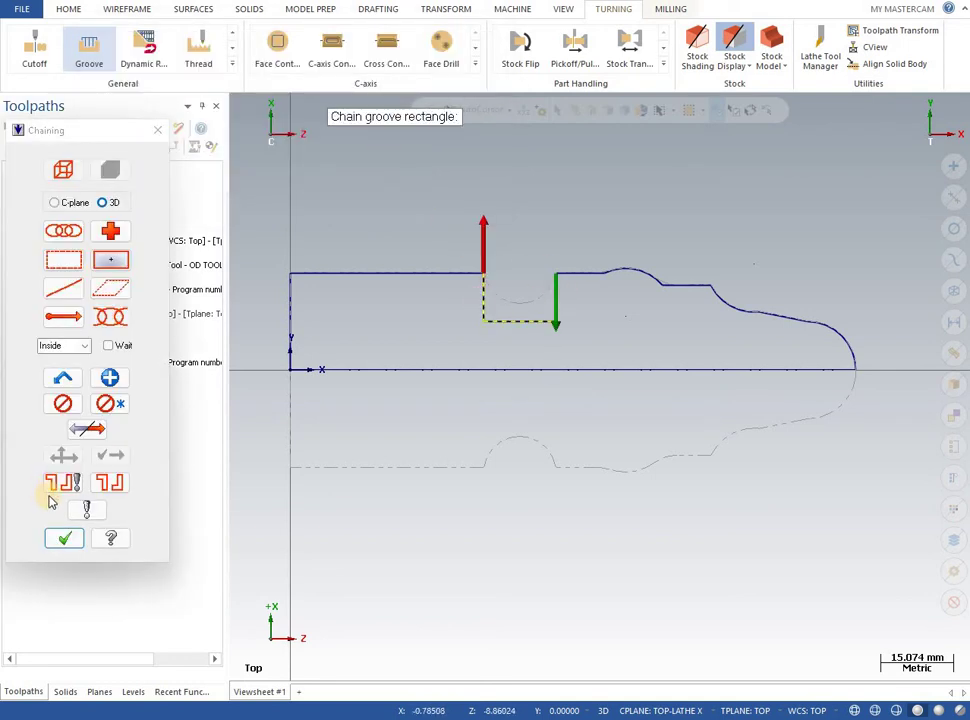
pyautogui.click(64, 538)
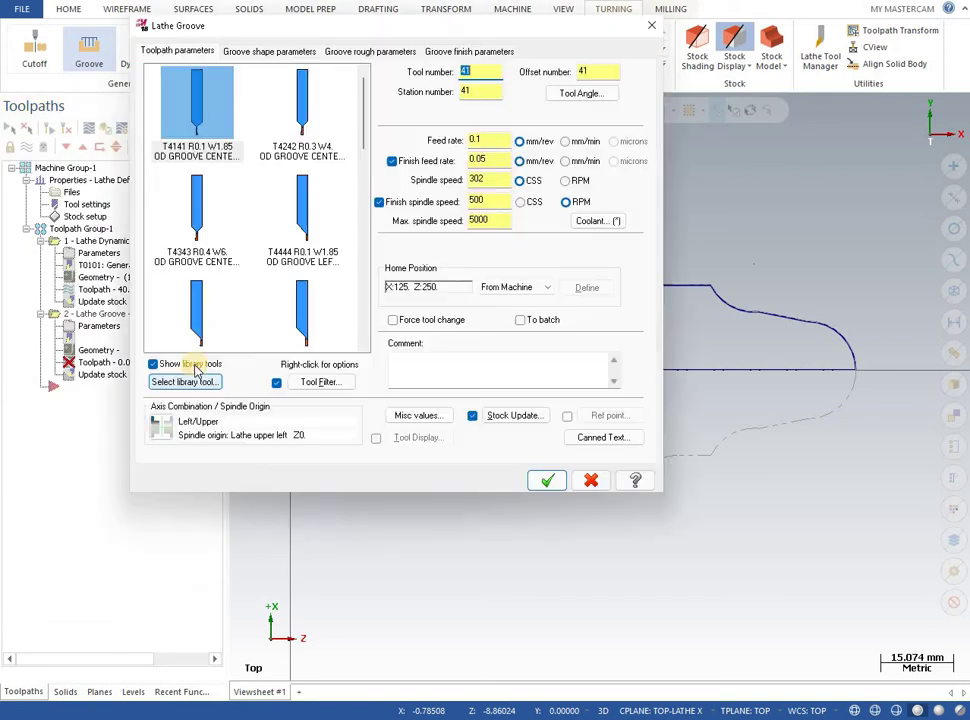
# Use the T4141 narrow center grooving tool with a constant spindle speed of 2000 RPM.
pyautogui.click(200, 112)
pyautogui.moveTo(197, 105)
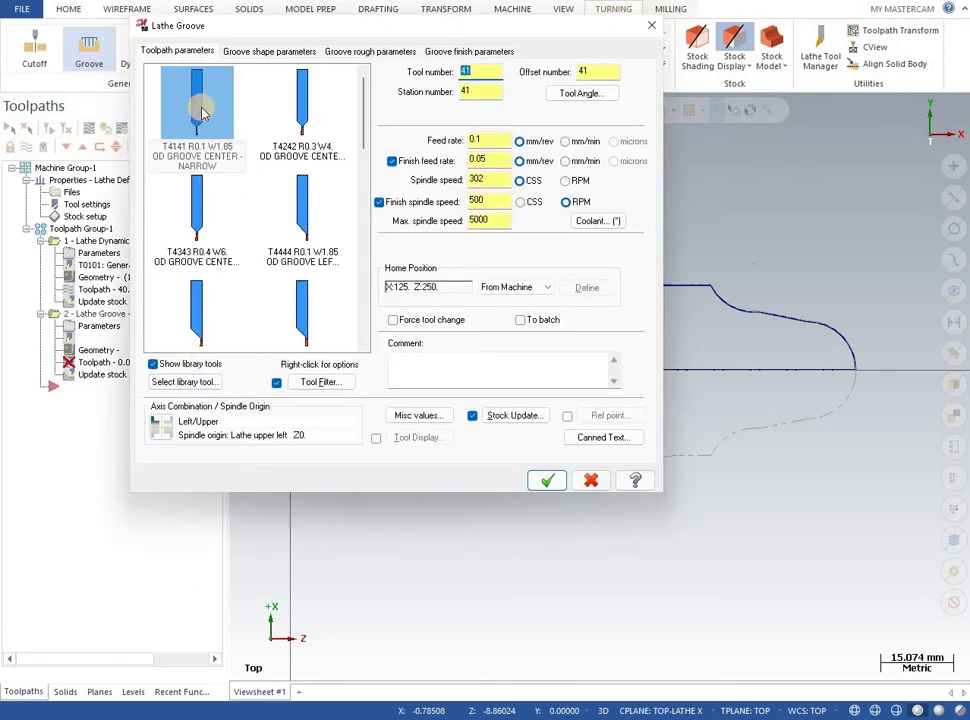
pyautogui.click(201, 113)
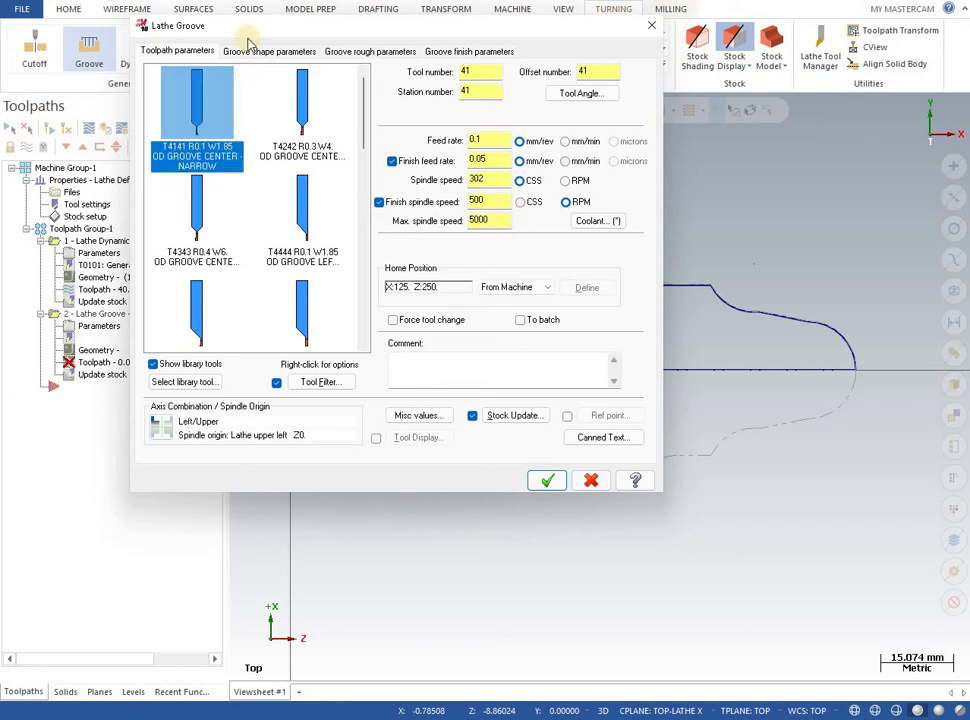
pyautogui.click(566, 180)
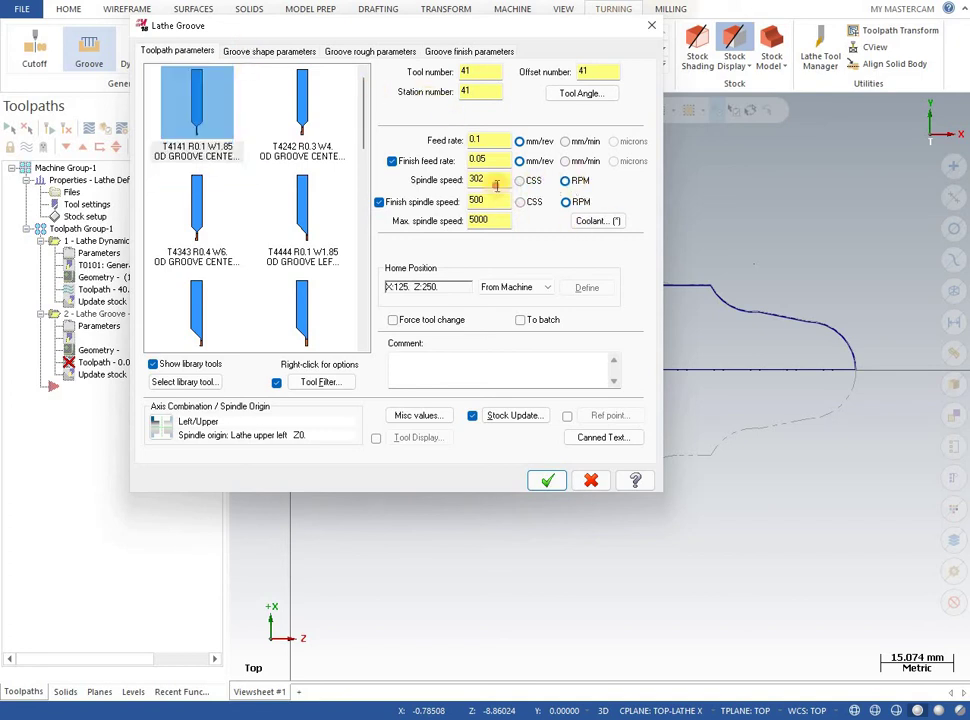
pyautogui.click(450, 183)
pyautogui.write('2000')
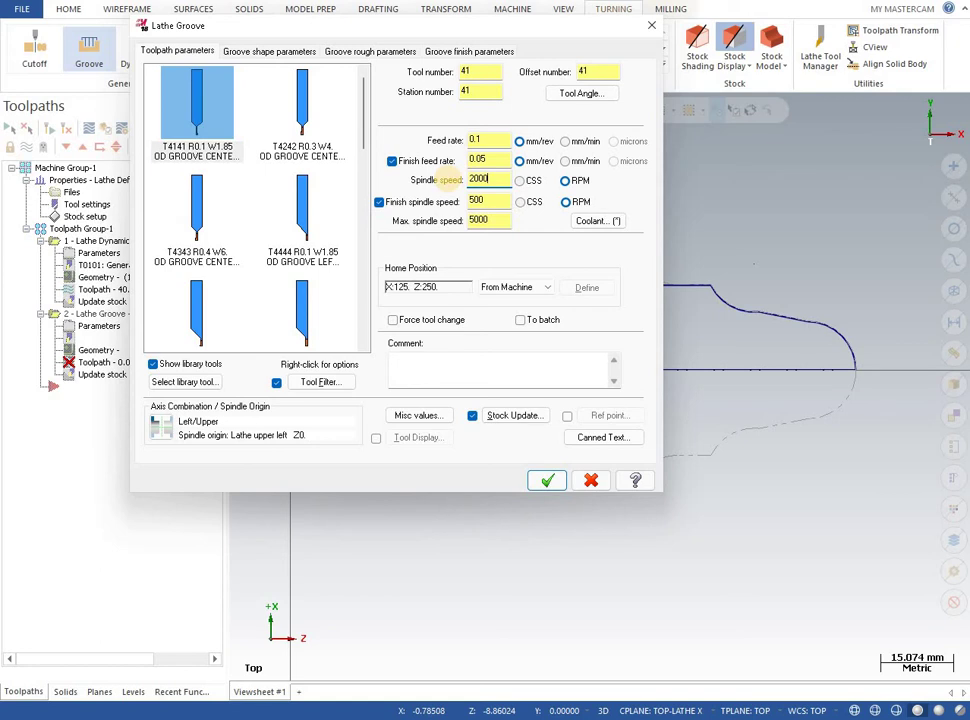
pyautogui.click(238, 53)
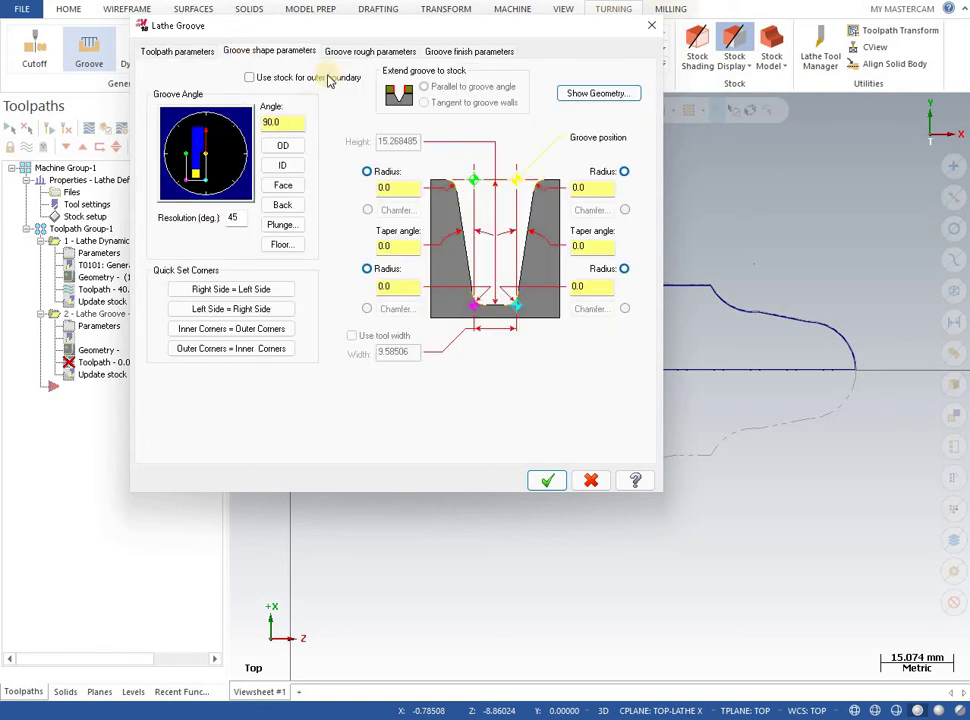
# Set the groove rough cut direction to Positive and generate the groove toolpath (19.1K NC).
pyautogui.click(352, 51)
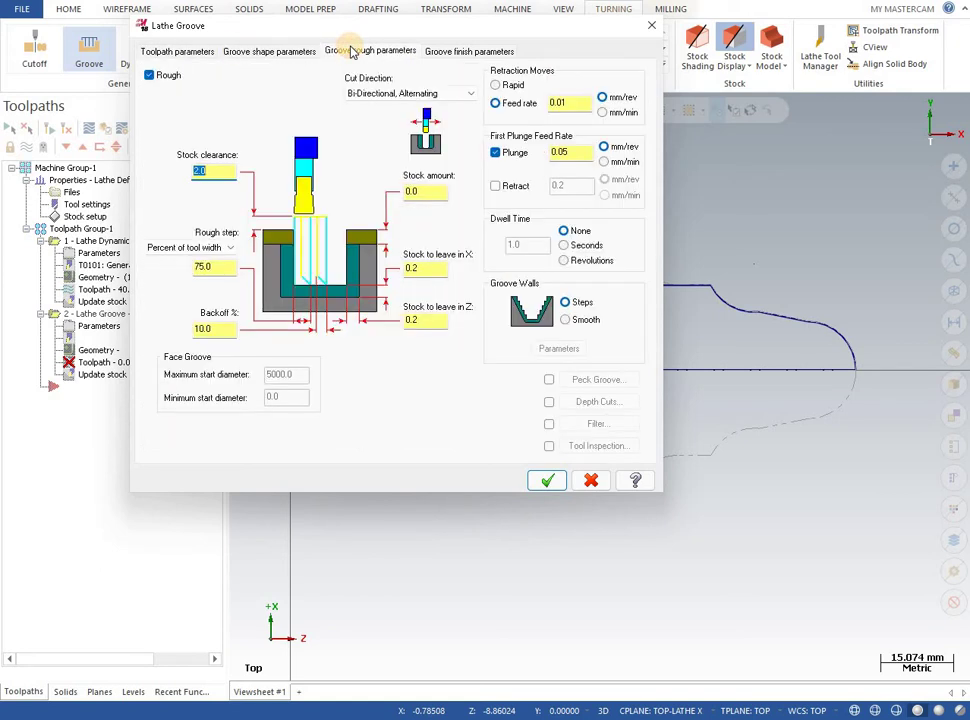
pyautogui.click(421, 268)
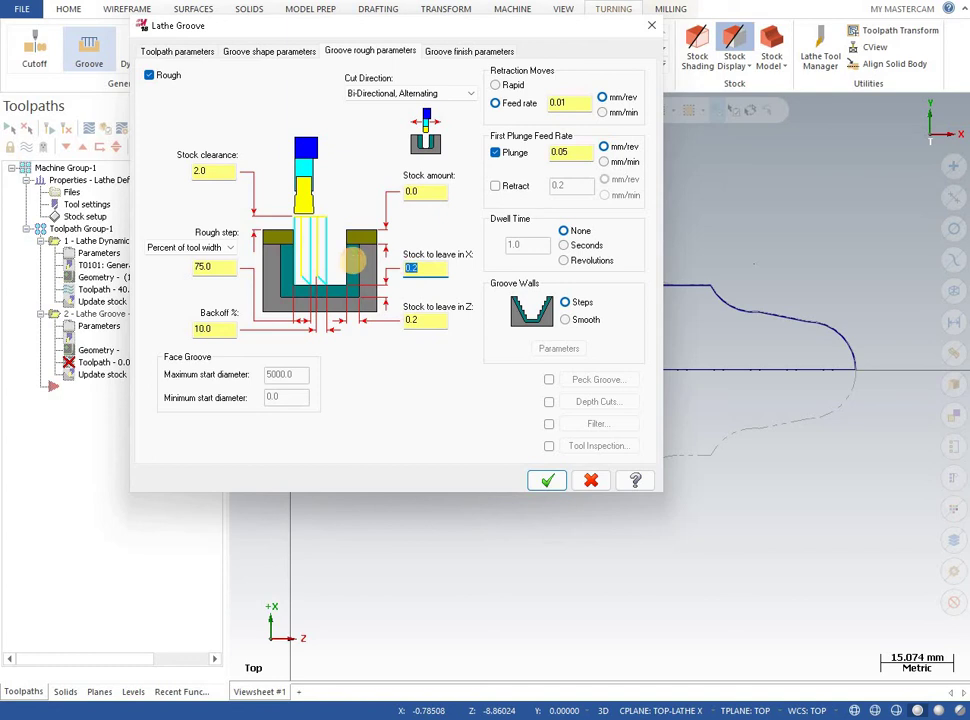
pyautogui.write('0')
pyautogui.press('Tab')
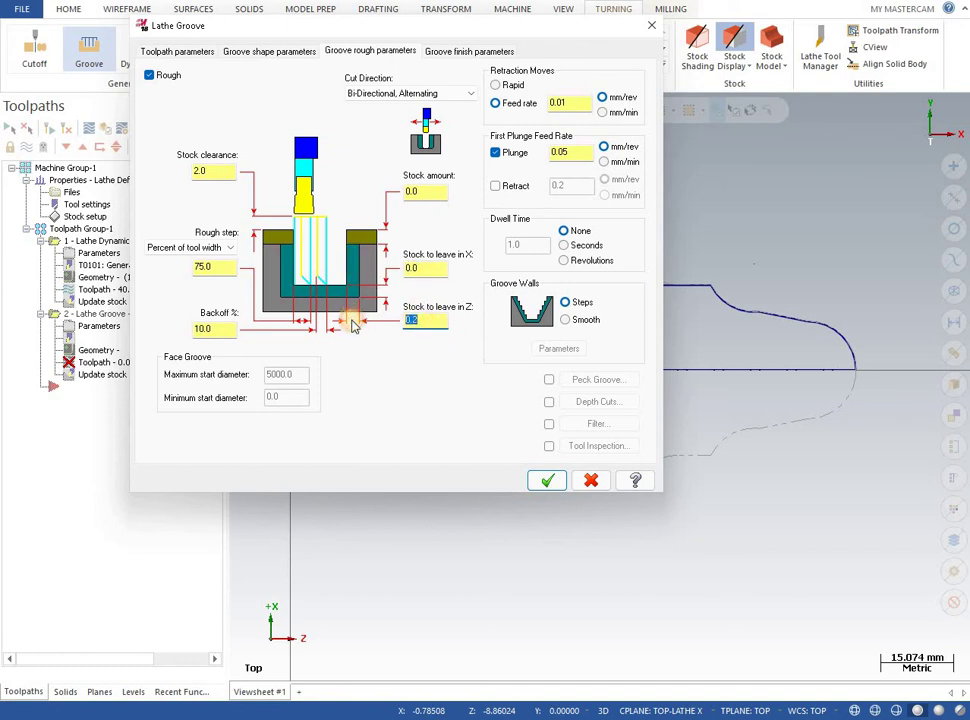
pyautogui.click(480, 50)
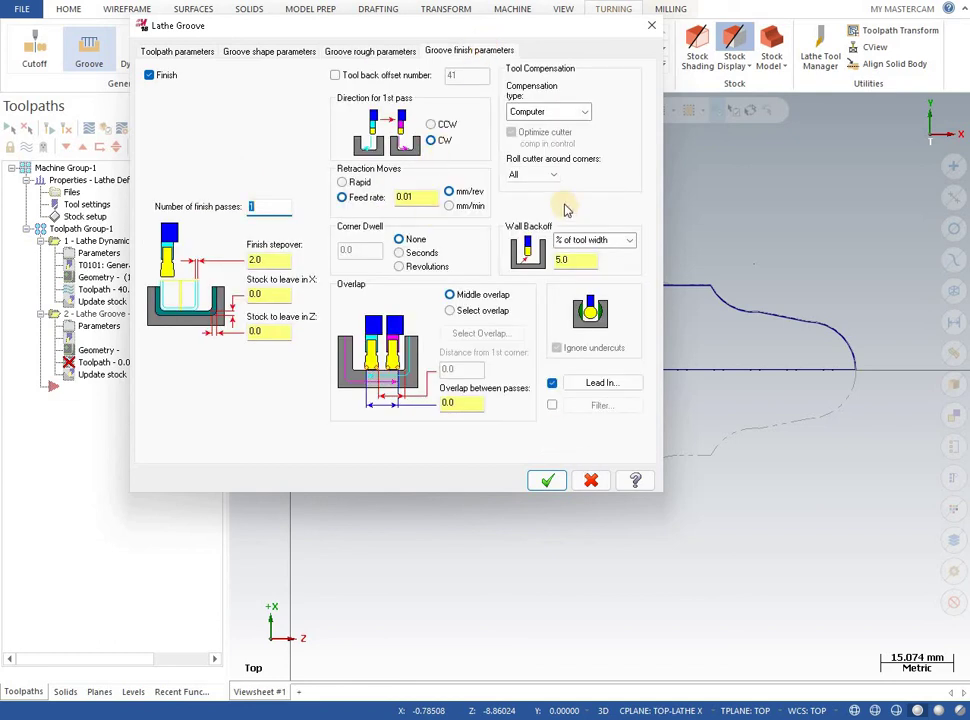
pyautogui.click(381, 52)
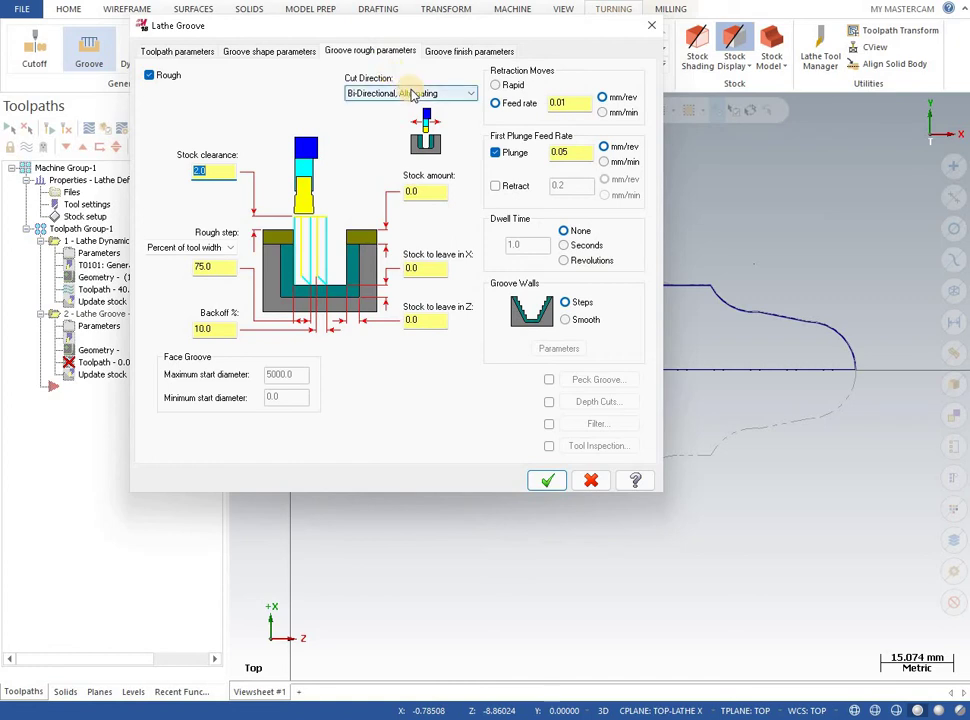
pyautogui.click(411, 93)
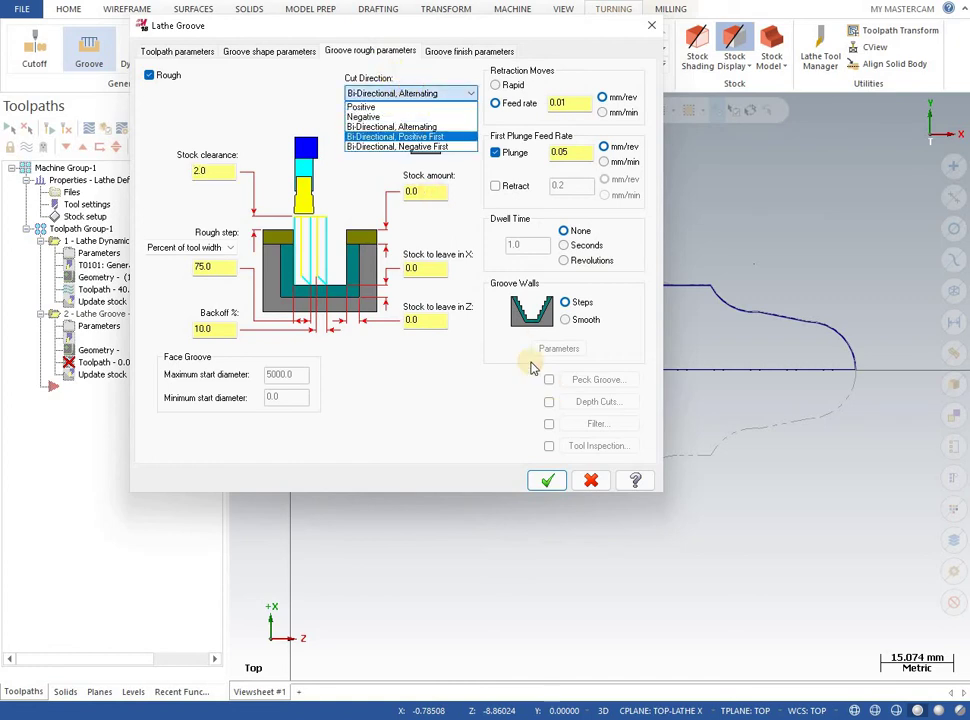
pyautogui.click(361, 106)
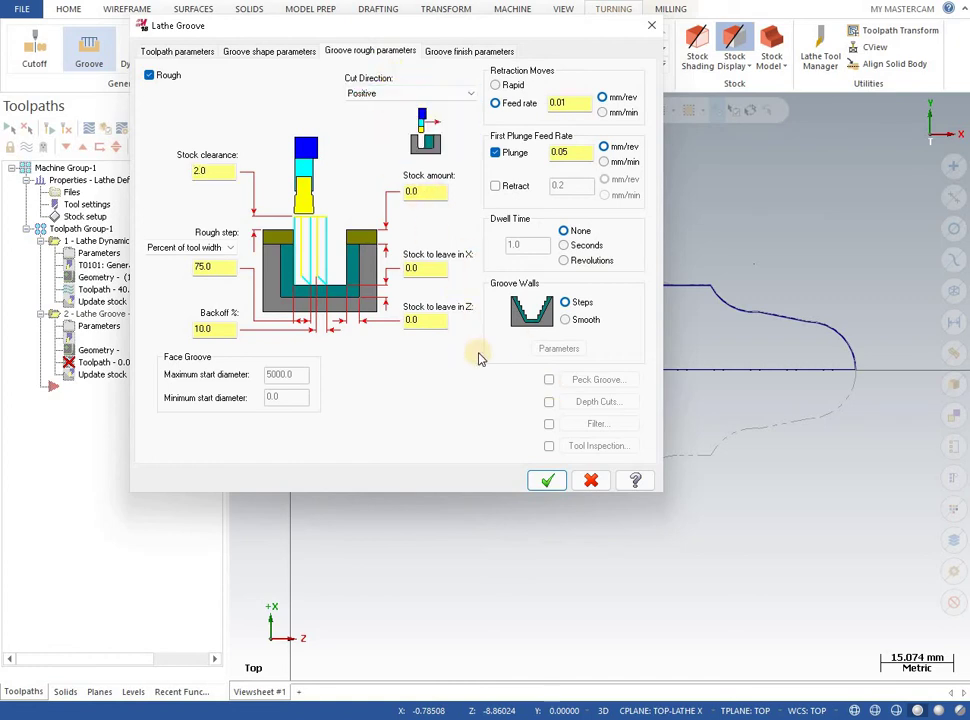
pyautogui.click(548, 481)
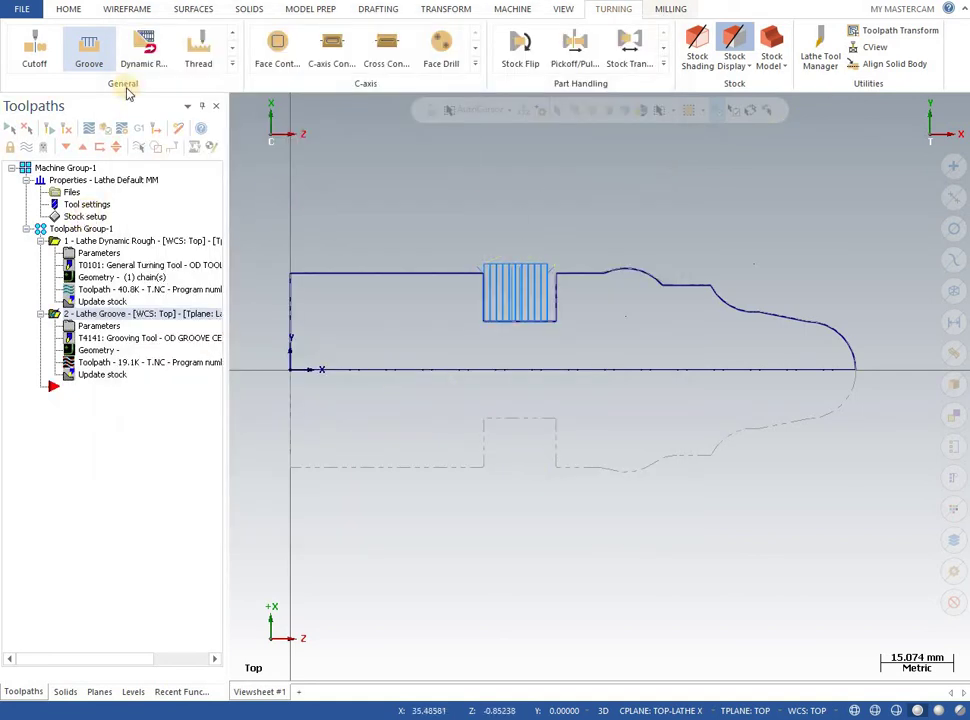
# Start a Lathe Thread toolpath and redefine threading tool T9191 with a Metric 60 deg. insert.
pyautogui.click(195, 52)
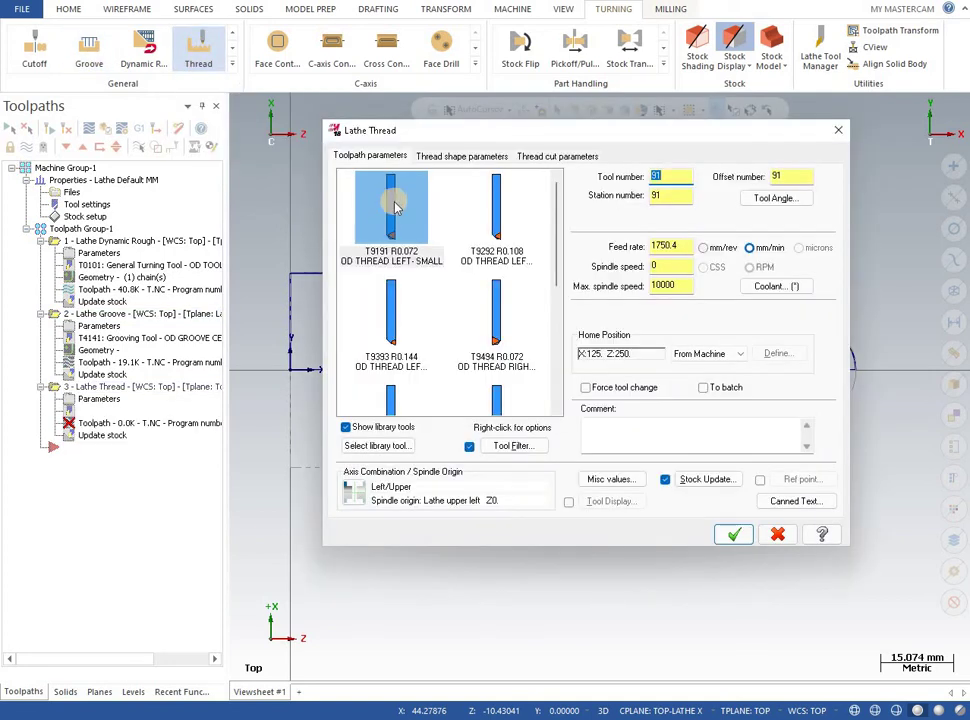
pyautogui.doubleClick(393, 204)
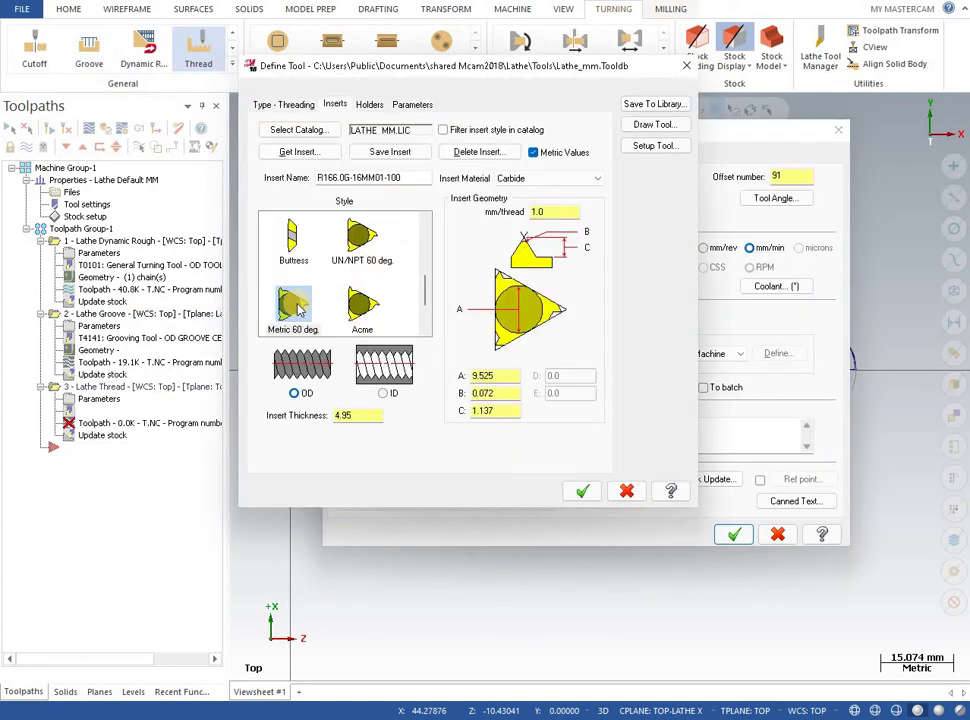
pyautogui.click(296, 309)
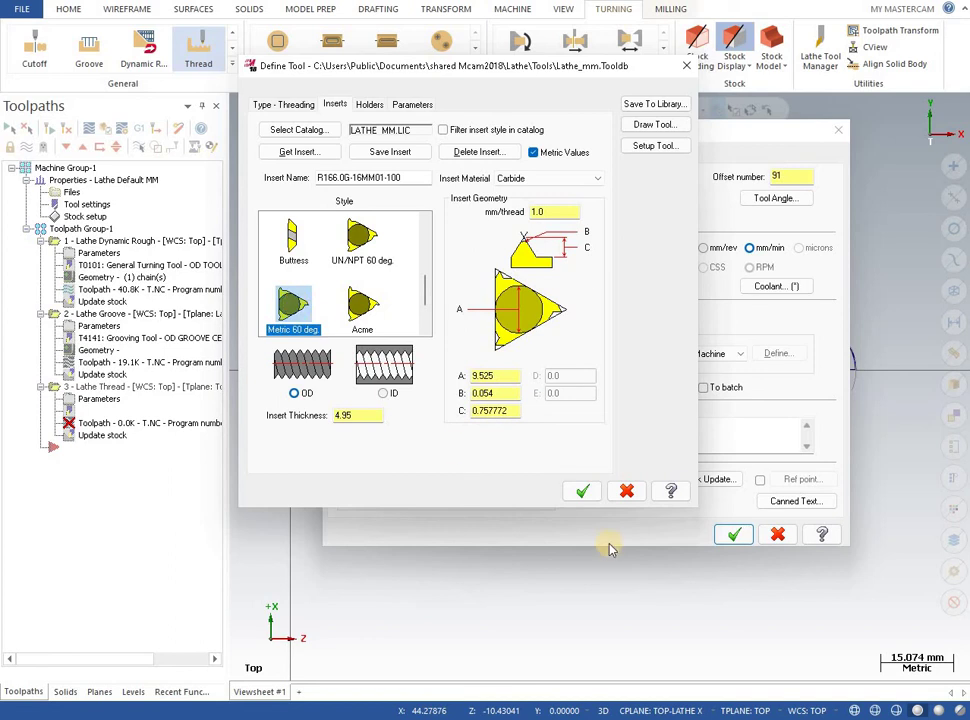
pyautogui.click(583, 492)
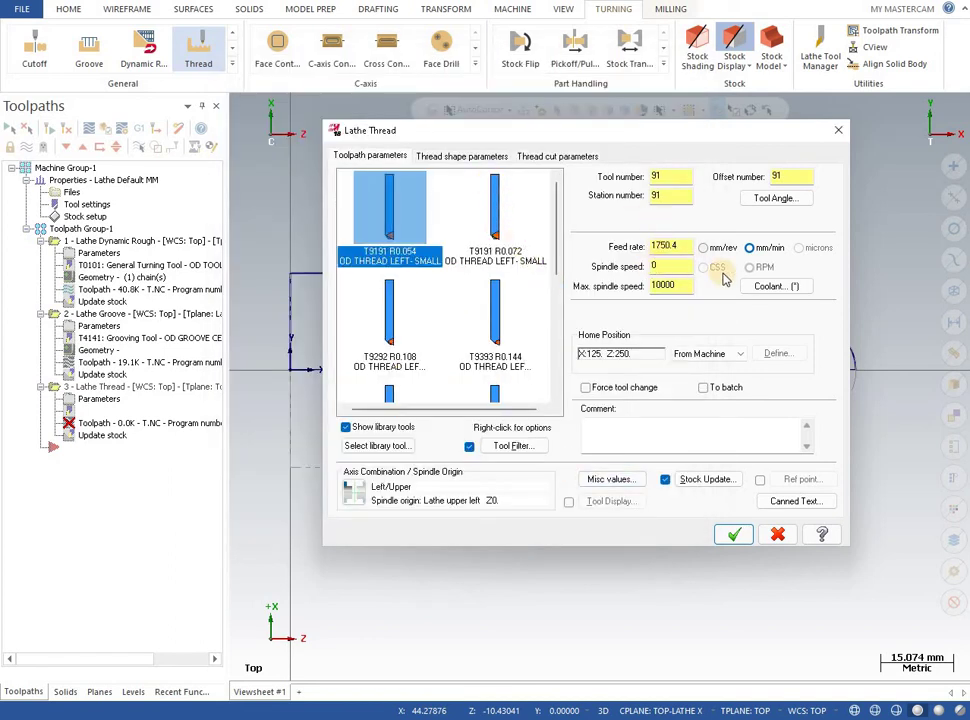
# Give the thread a 0.8 lead, Z0 to Z40 length, 40 major and 38 minor diameter.
pyautogui.click(476, 157)
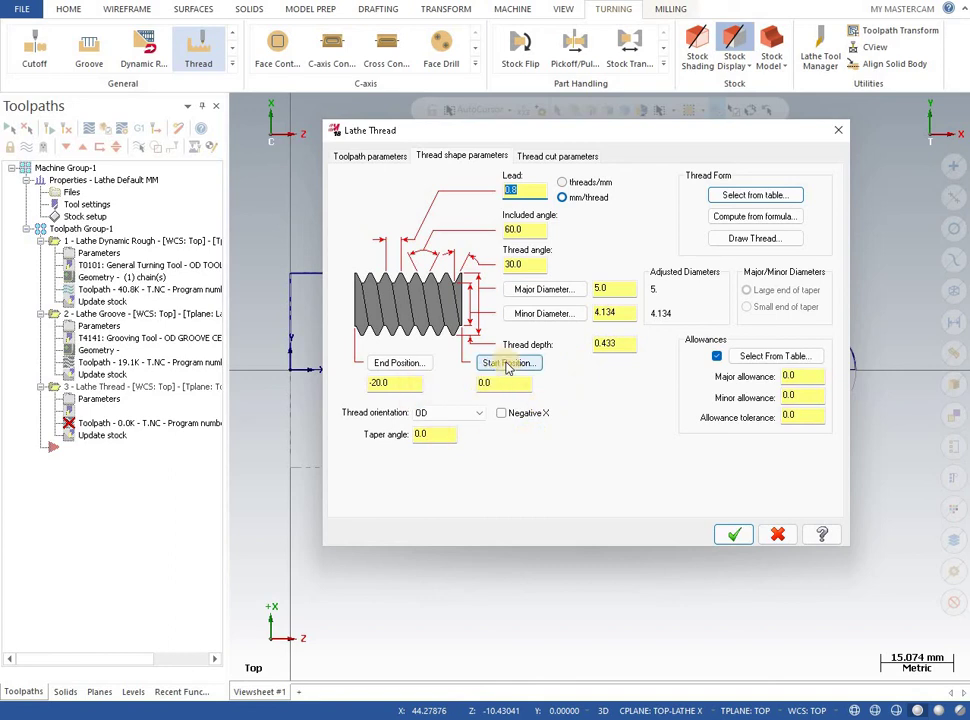
pyautogui.click(390, 361)
pyautogui.click(292, 274)
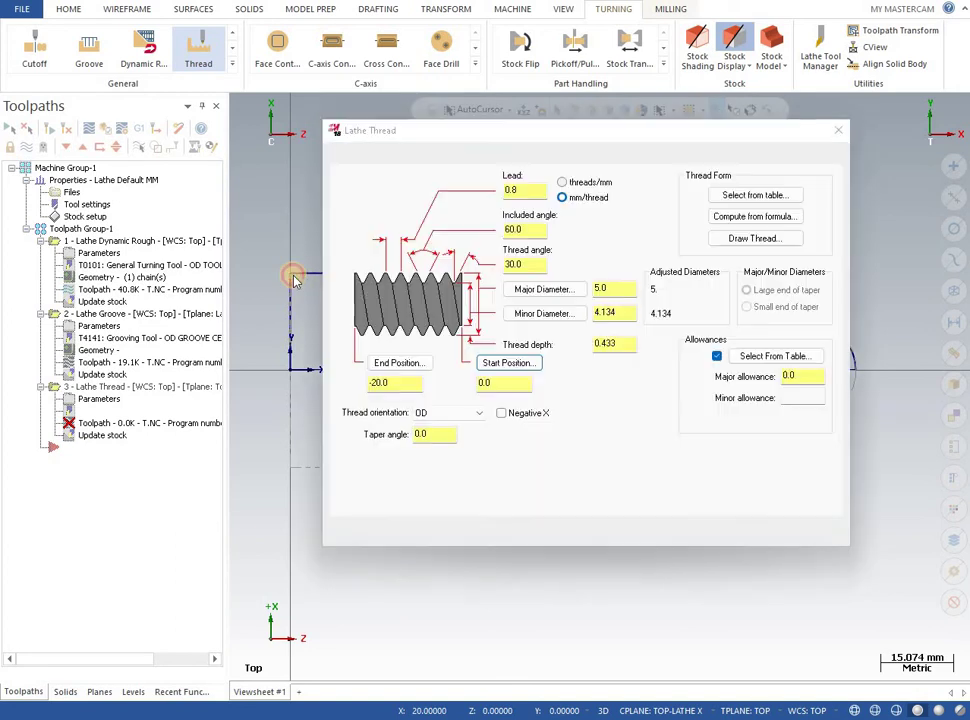
pyautogui.click(398, 362)
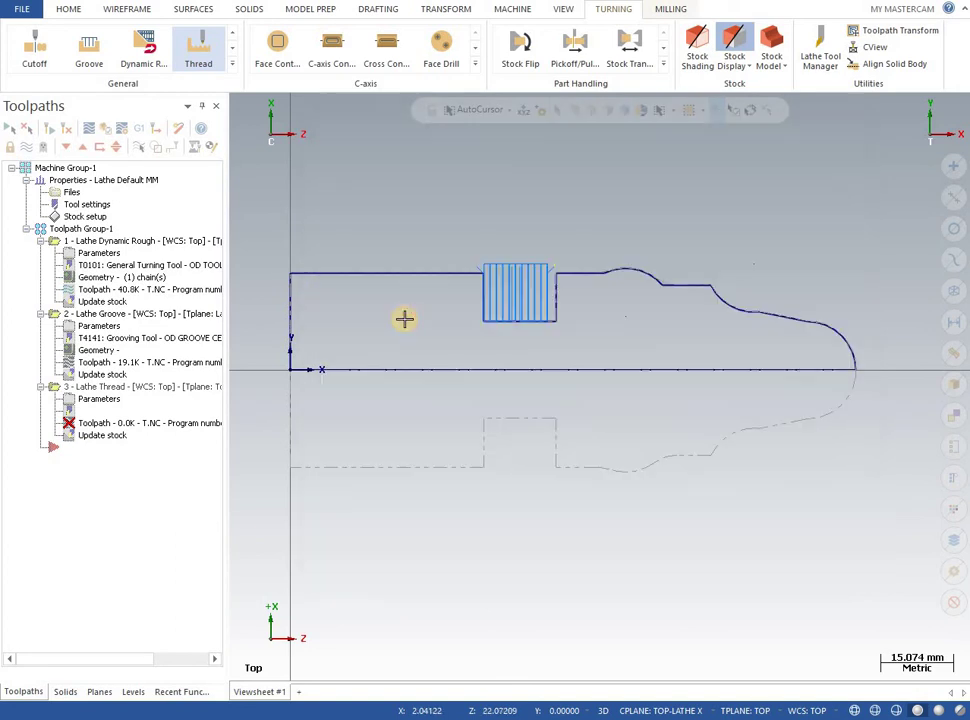
pyautogui.click(486, 274)
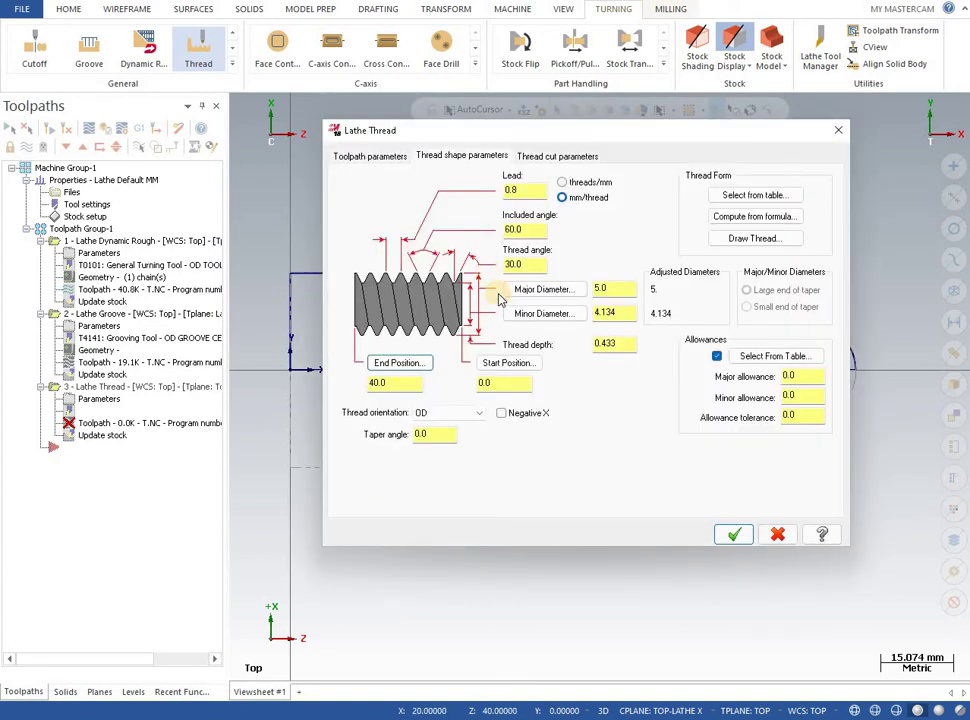
pyautogui.doubleClick(606, 343)
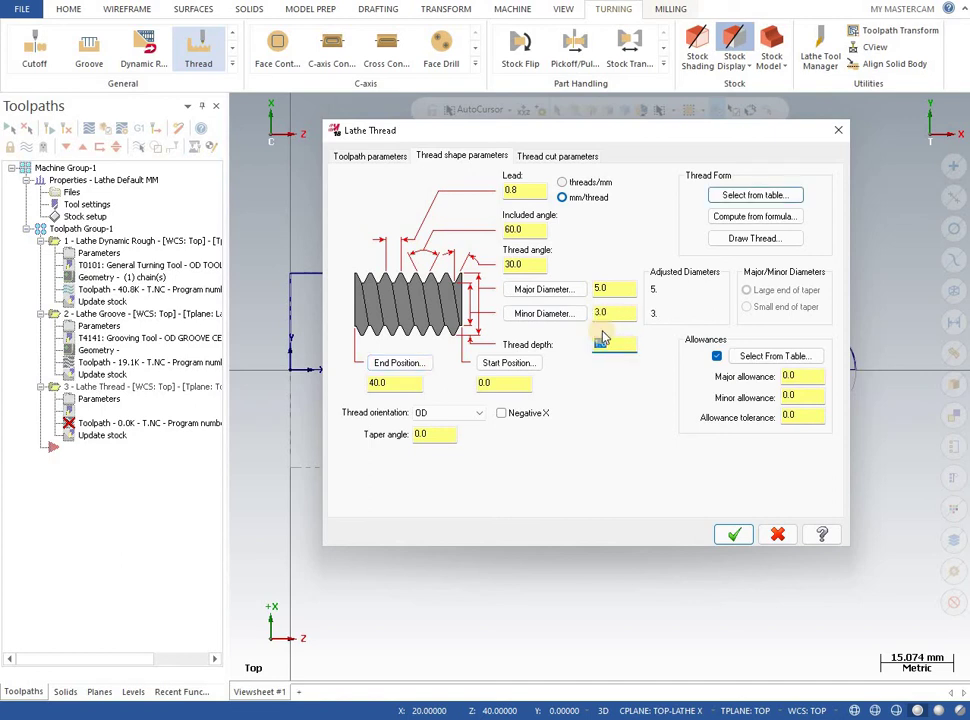
pyautogui.click(565, 290)
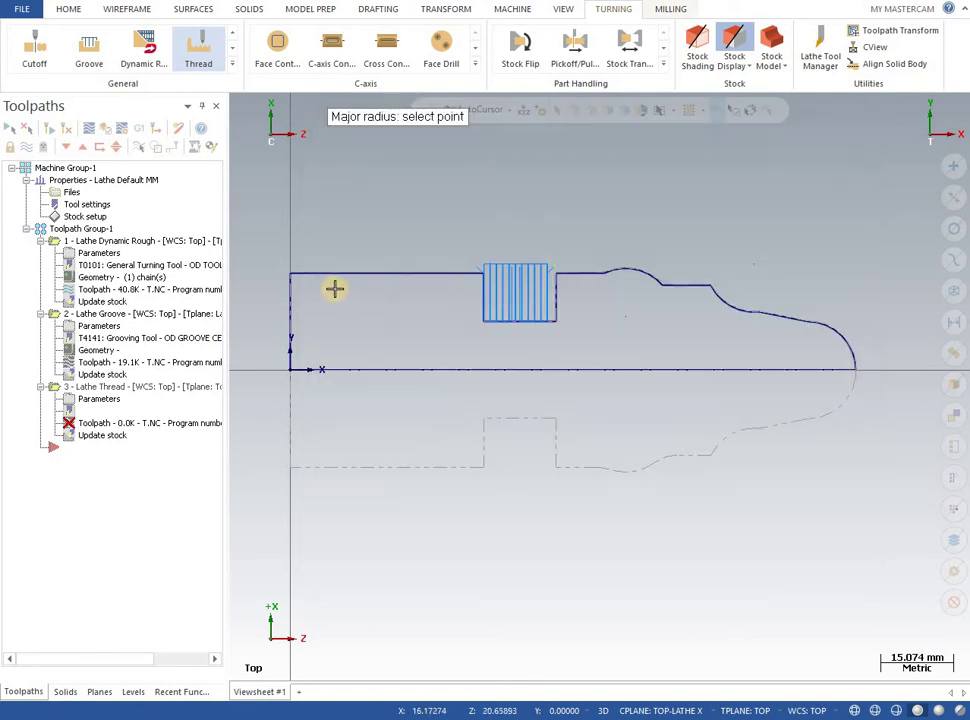
pyautogui.click(289, 276)
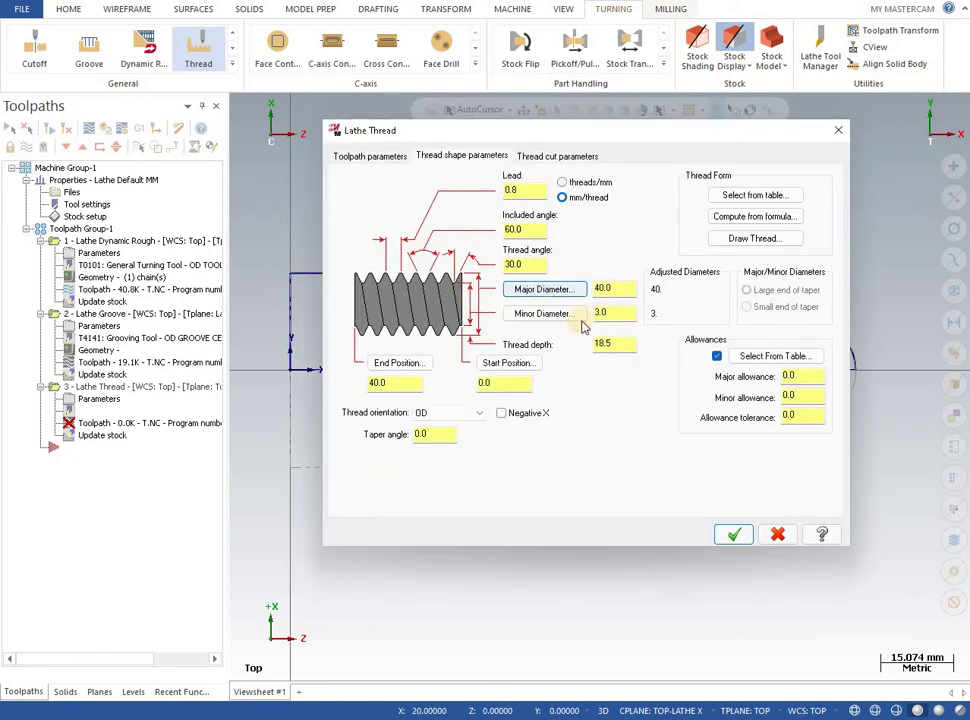
pyautogui.click(616, 318)
pyautogui.write('38')
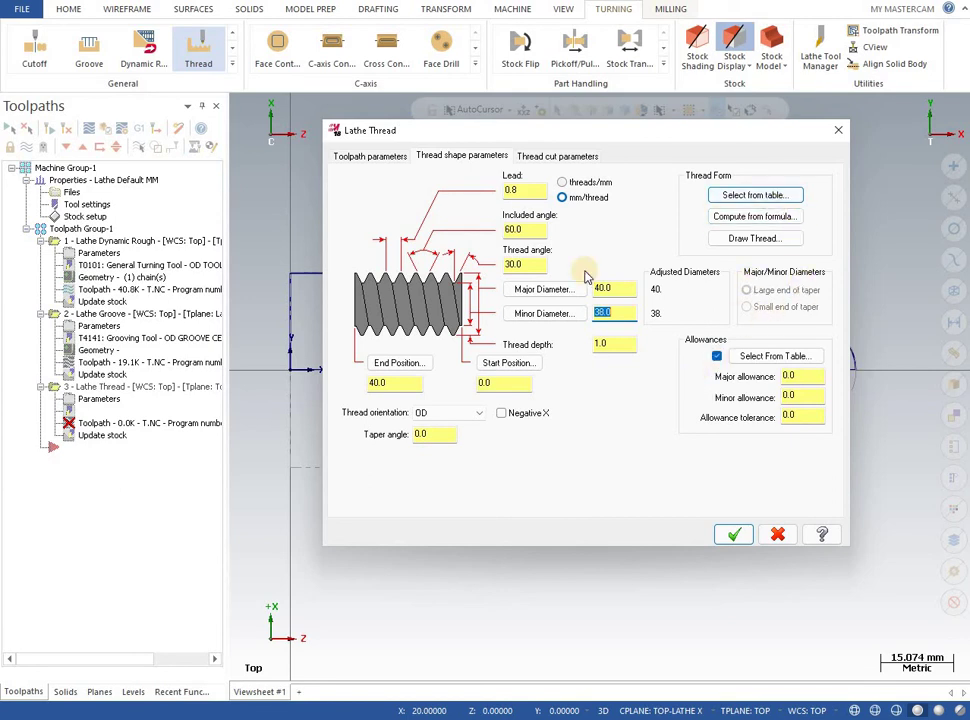
pyautogui.click(560, 157)
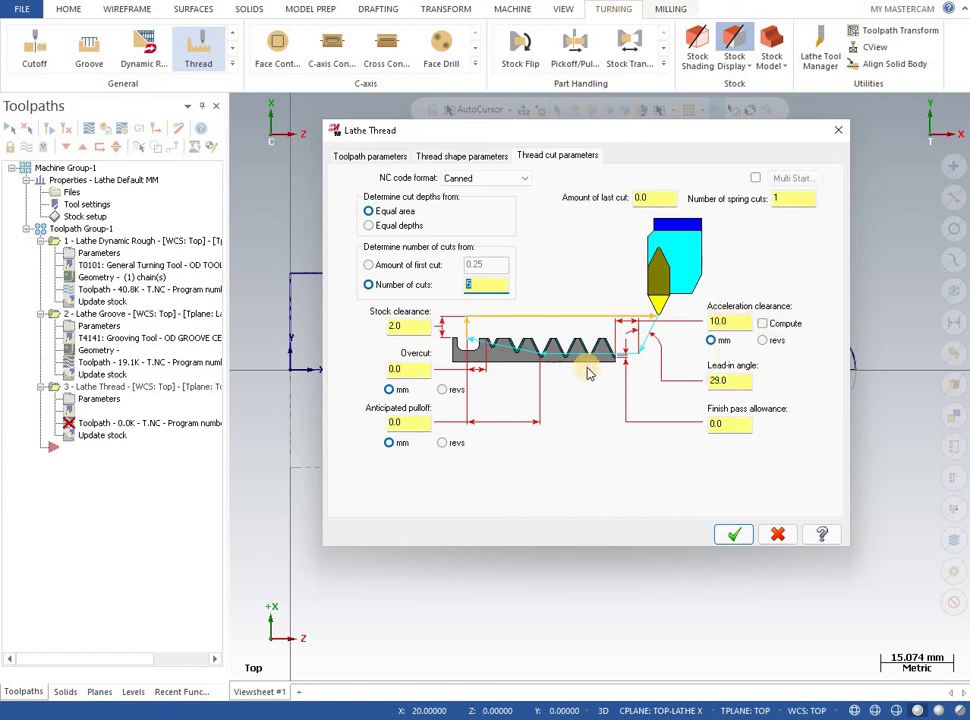
# Generate the Lathe Thread toolpath (5.3K NC) and load all three operations into Verify.
pyautogui.click(733, 534)
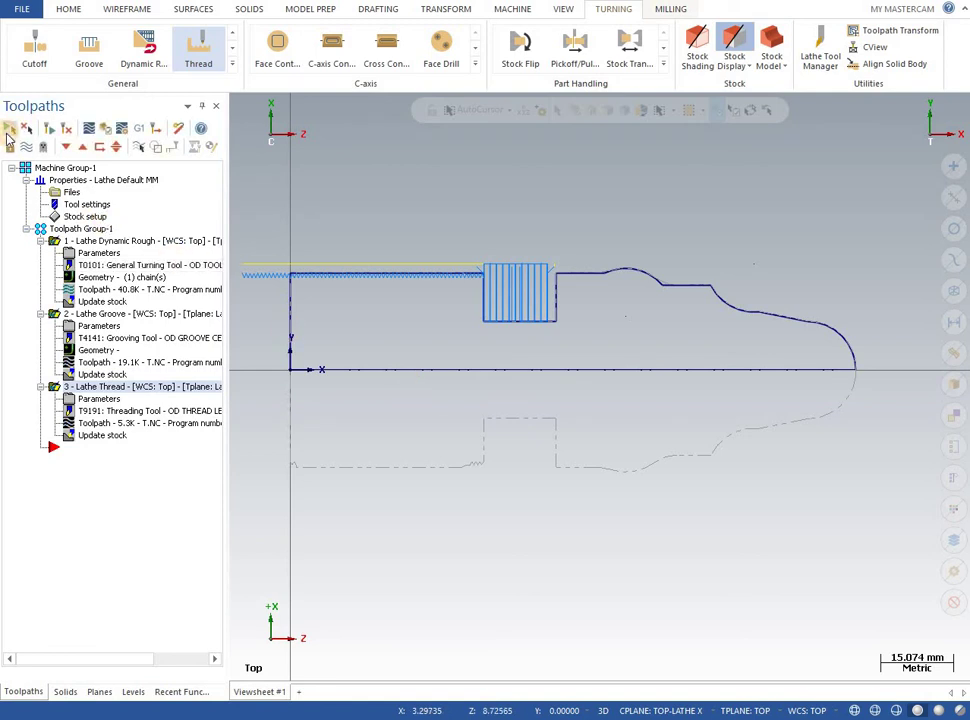
pyautogui.moveTo(368, 210); pyautogui.dragTo(388, 210, button='middle')
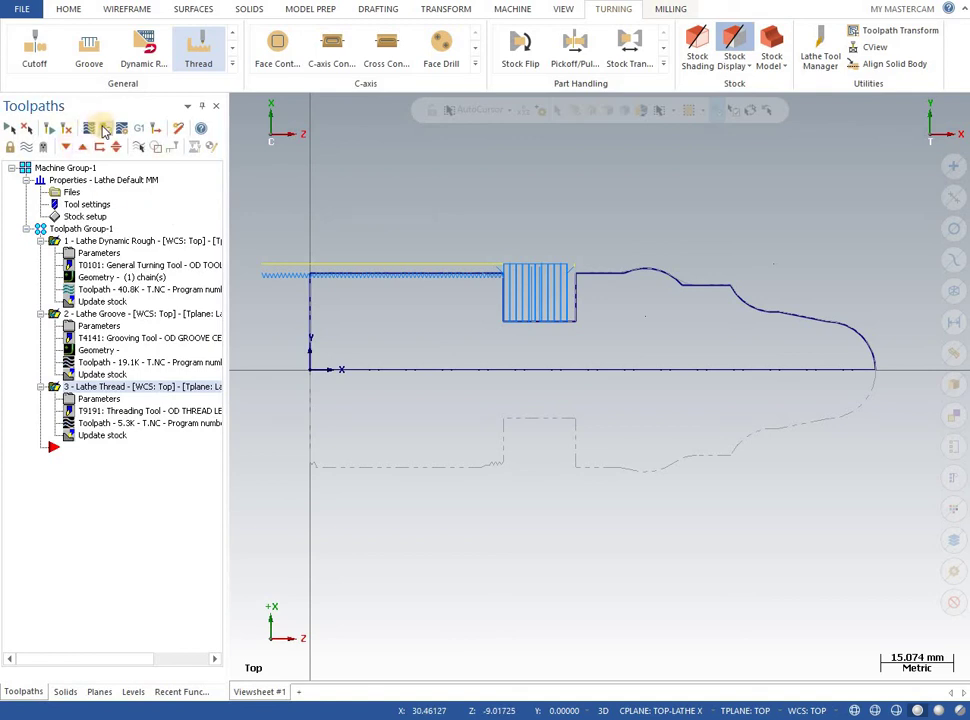
pyautogui.click(104, 130)
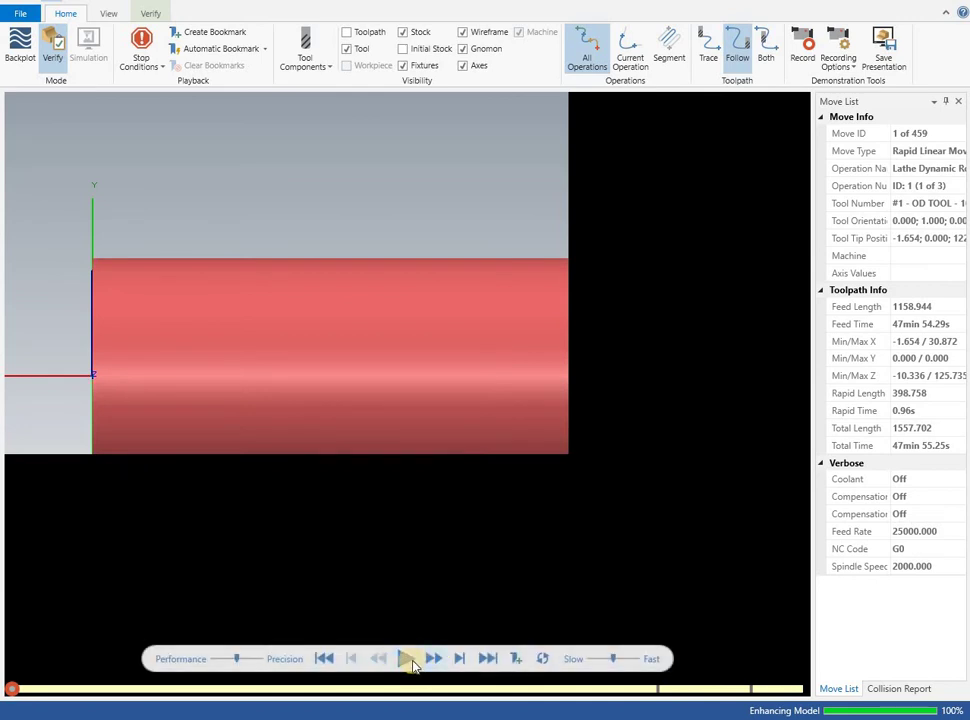
# Simulate all 459 moves to the finished threaded, grooved shaft, zooming on the stock, then close.
pyautogui.click(407, 659)
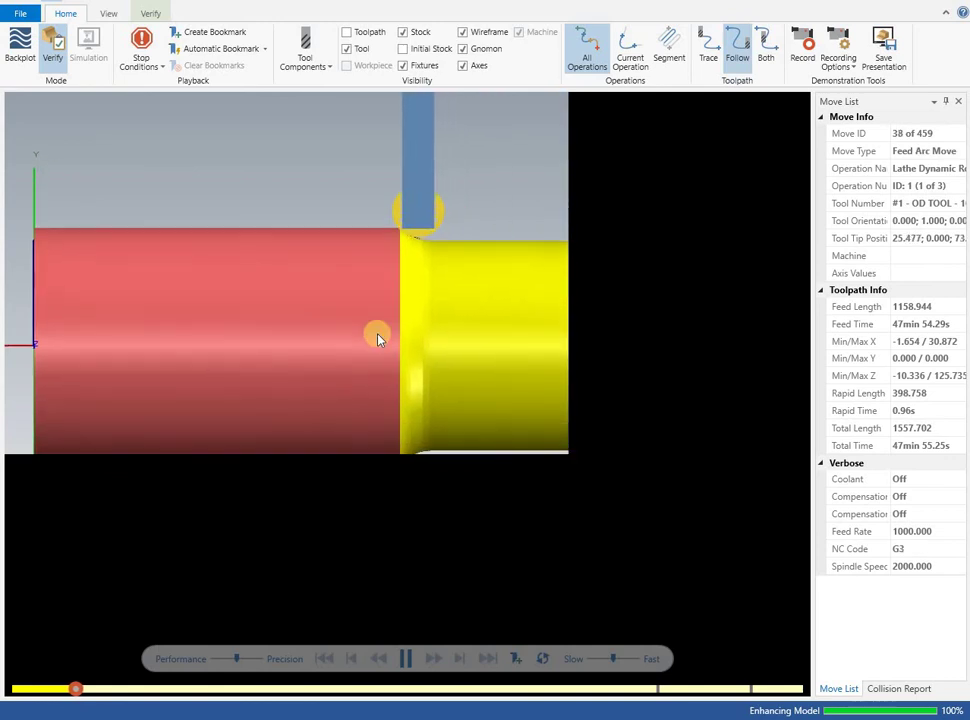
pyautogui.click(108, 14)
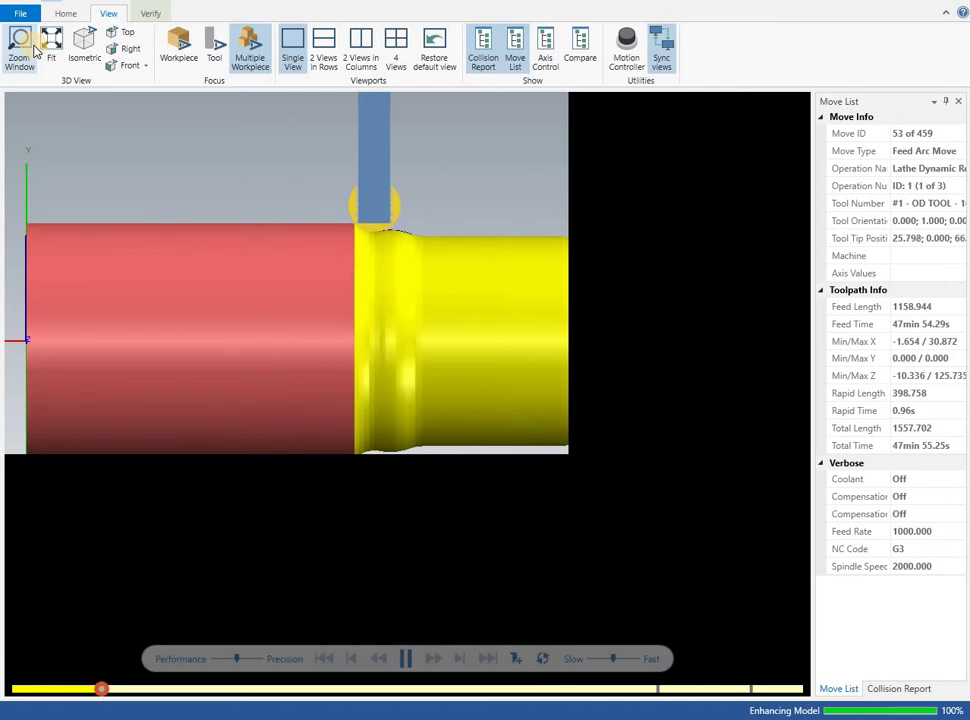
pyautogui.click(40, 45)
pyautogui.scroll(3, 195, 212)
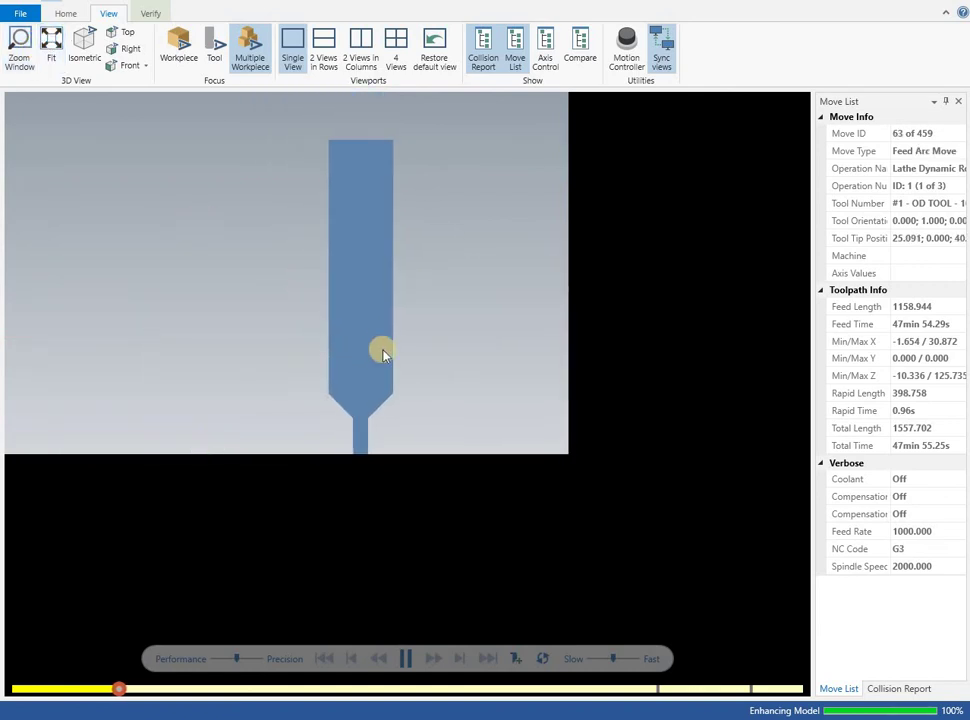
pyautogui.scroll(-3, 368, 138)
pyautogui.moveTo(400, 335); pyautogui.dragTo(368, 325, button='middle')
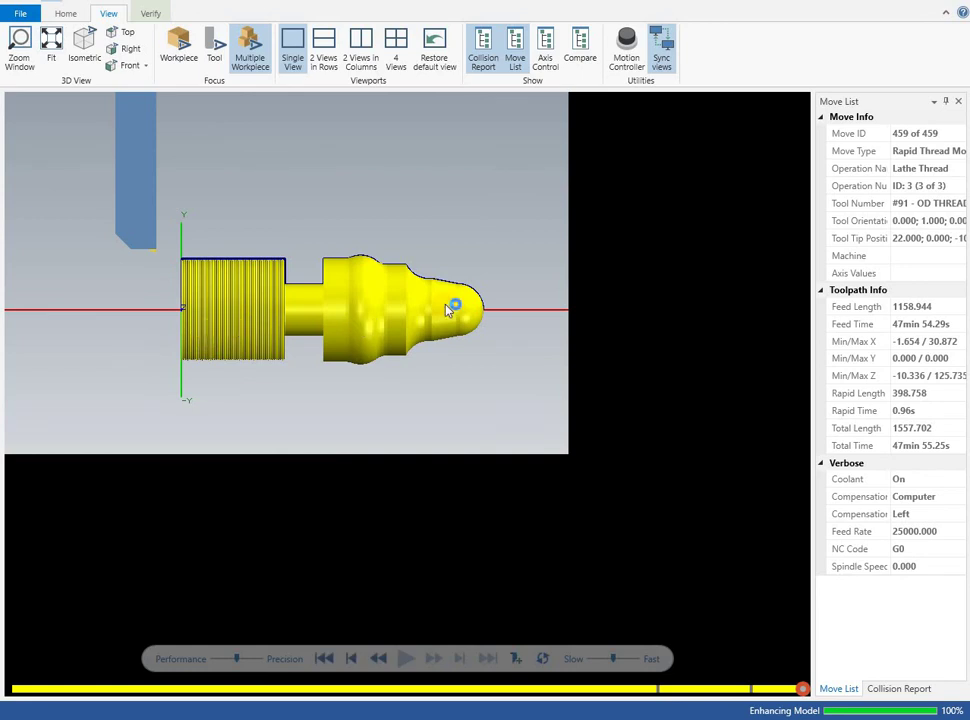
pyautogui.moveTo(840, 20); pyautogui.dragTo(908, 83)
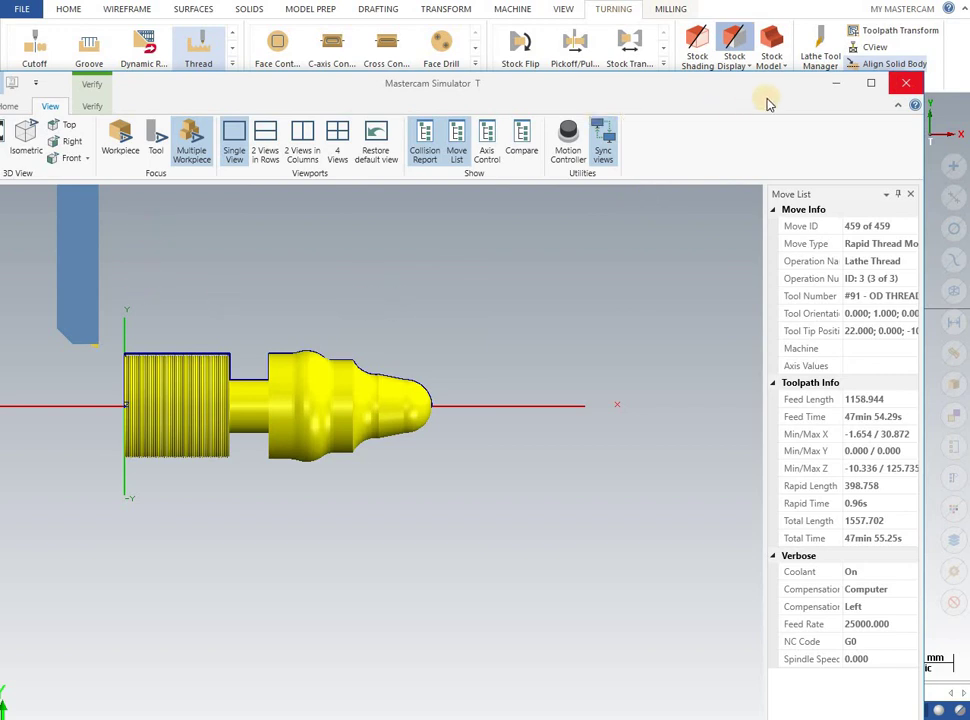
pyautogui.click(906, 83)
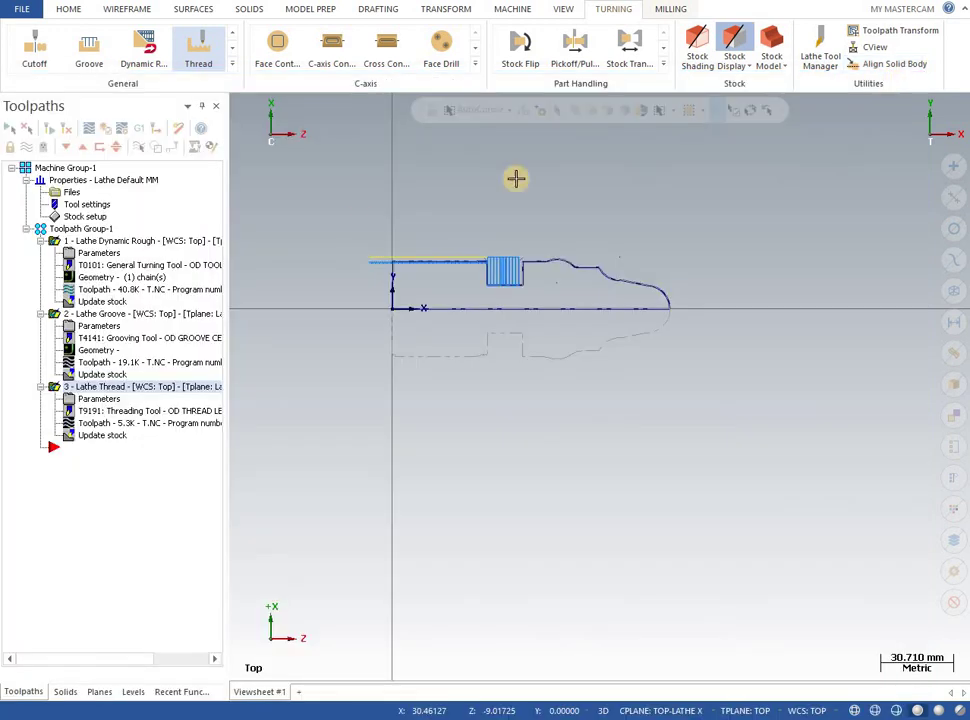
# Post the three toolpaths to 23.NC and scroll through its G-code in Code Expert to the end.
pyautogui.click(140, 131)
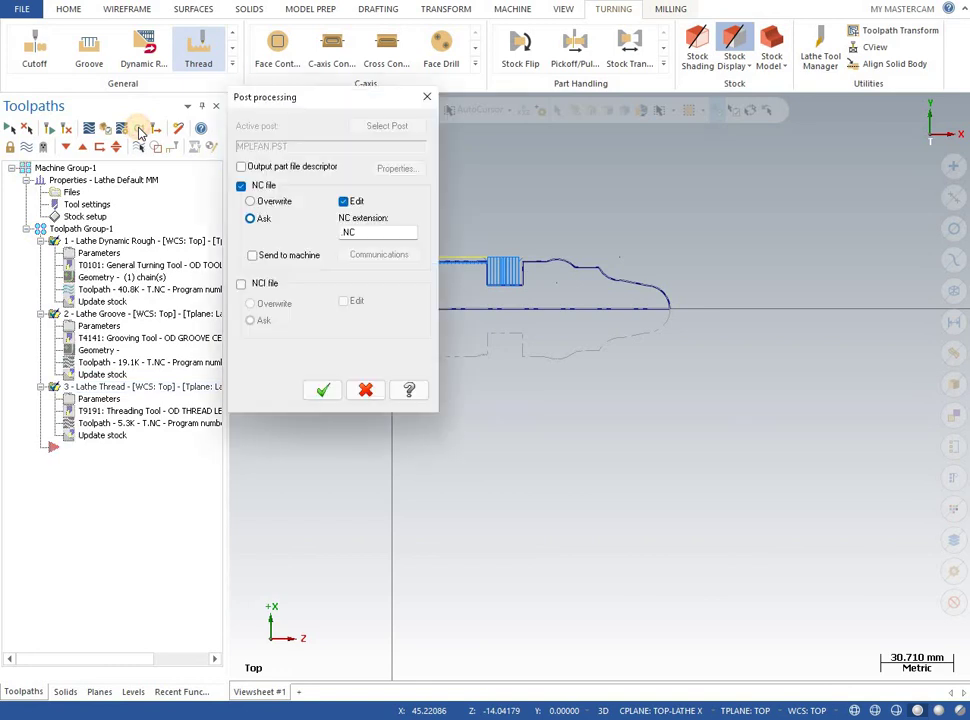
pyautogui.click(323, 389)
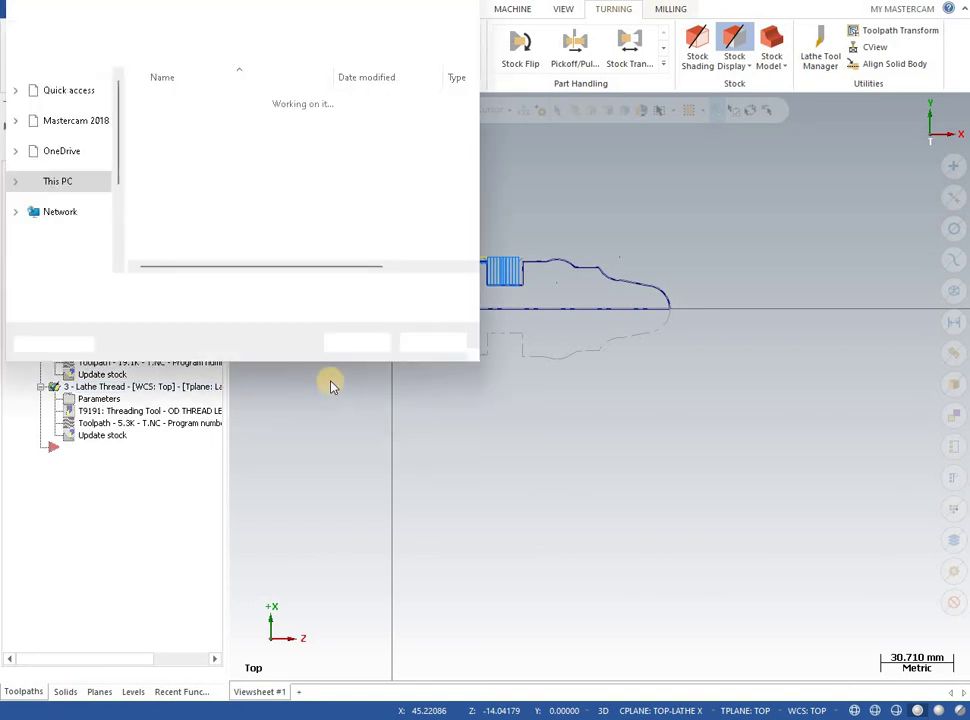
pyautogui.press('Return')
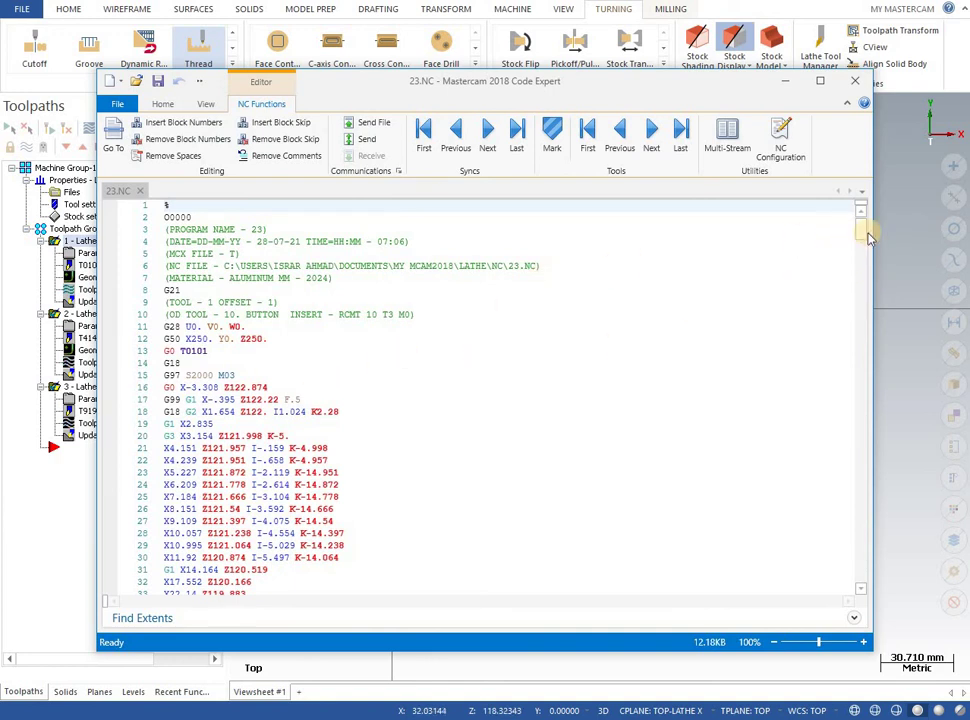
pyautogui.moveTo(865, 235); pyautogui.dragTo(856, 610)
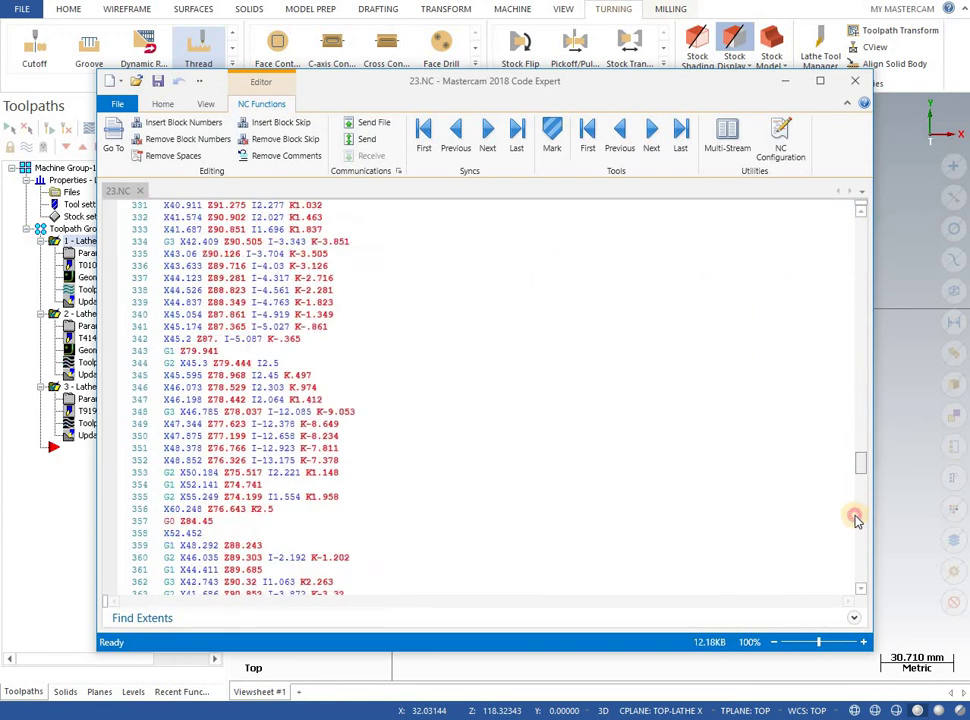